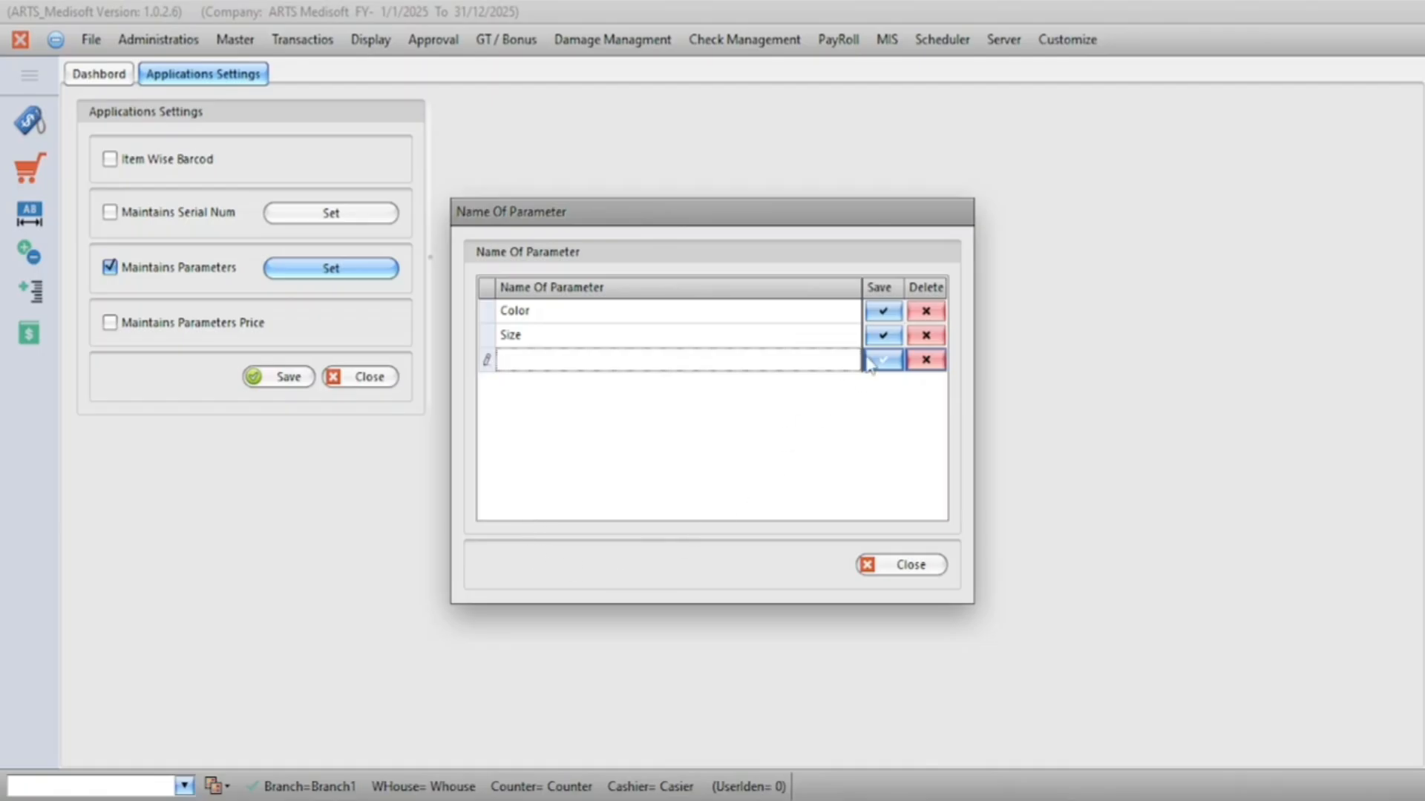
- Save and open the Color parameter, and add the values Black and Blue
click(887, 314)
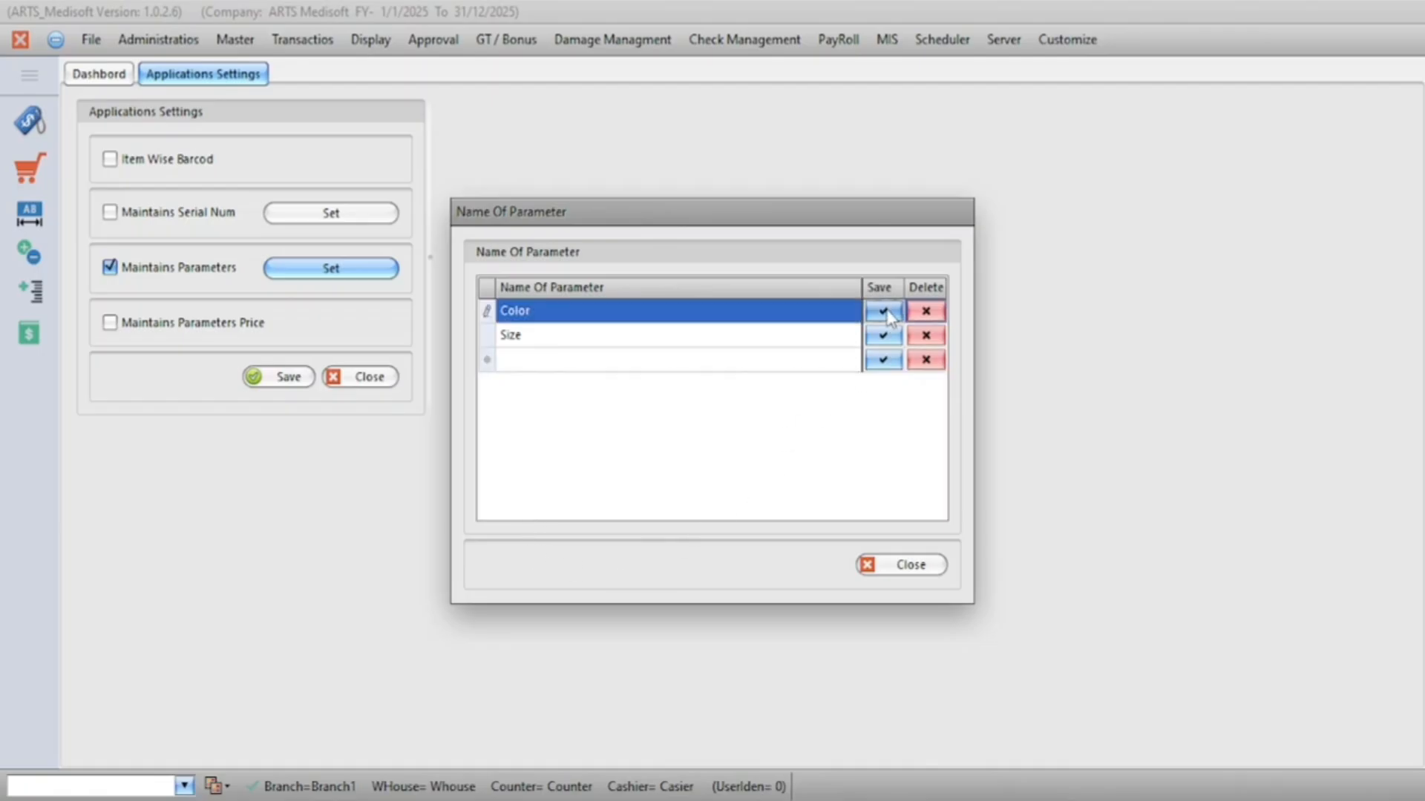
click(828, 443)
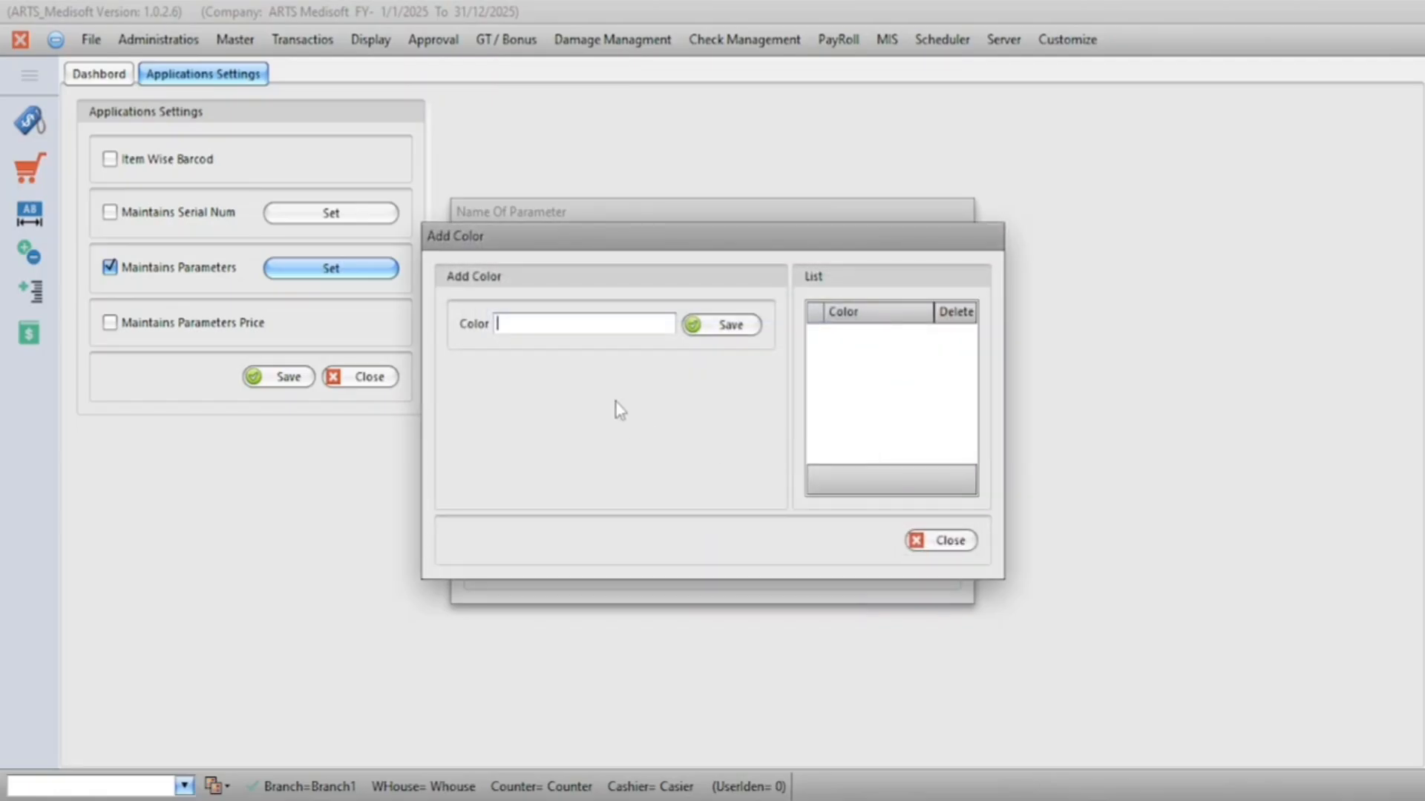
text(B)
key(BackSpace)
click(729, 329)
text(Blue)
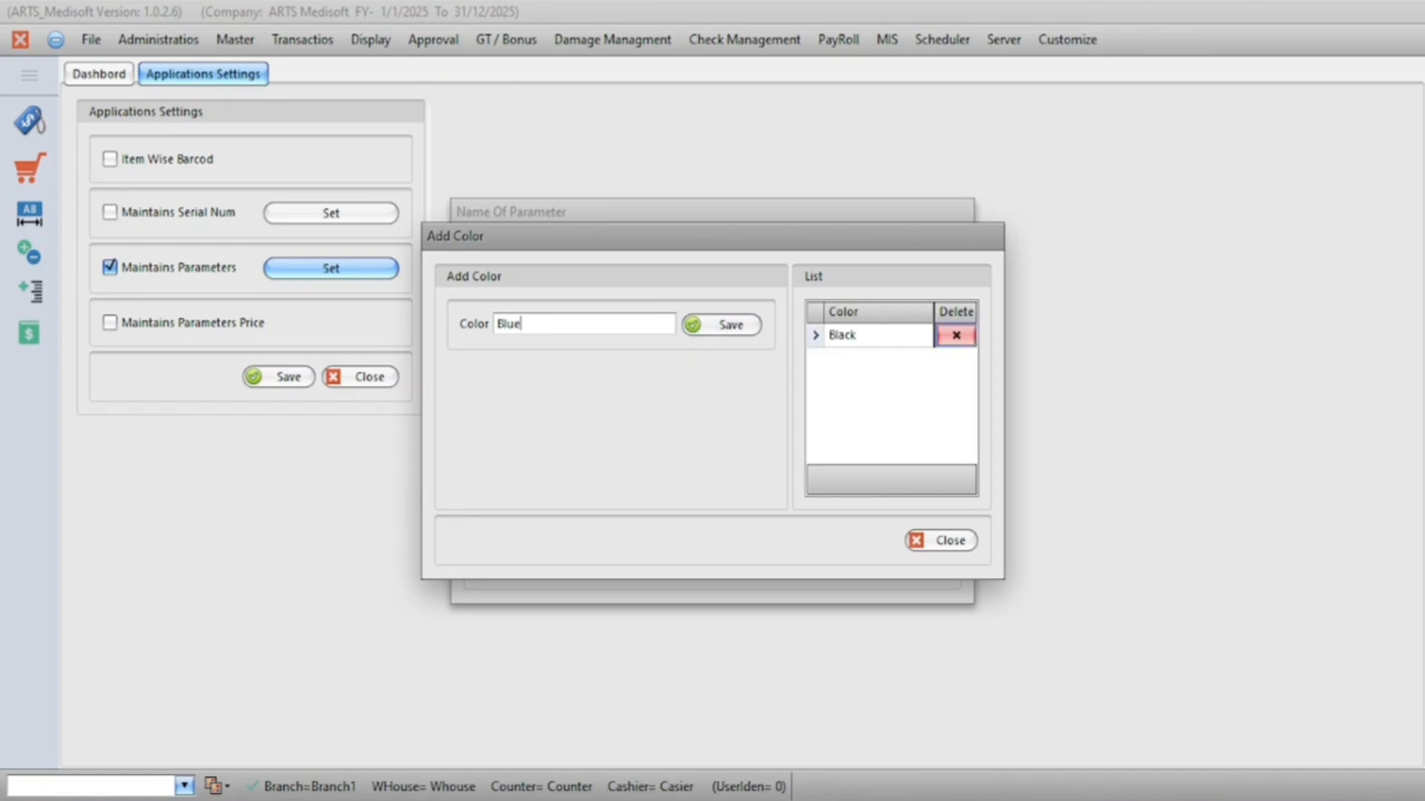
click(731, 327)
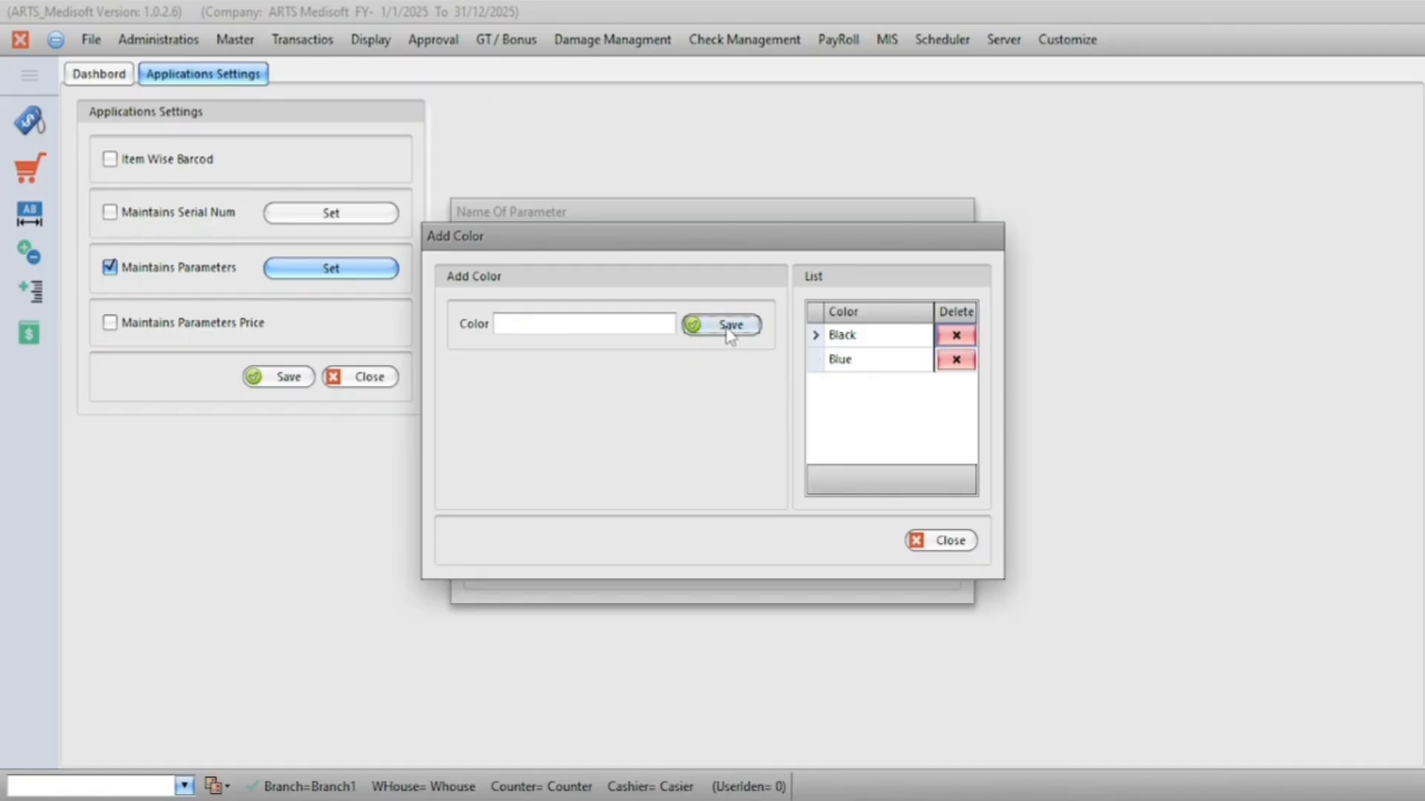
- Add Red and Green to the color list and close the Add Color dialog
click(602, 327)
key(Return)
key(Return)
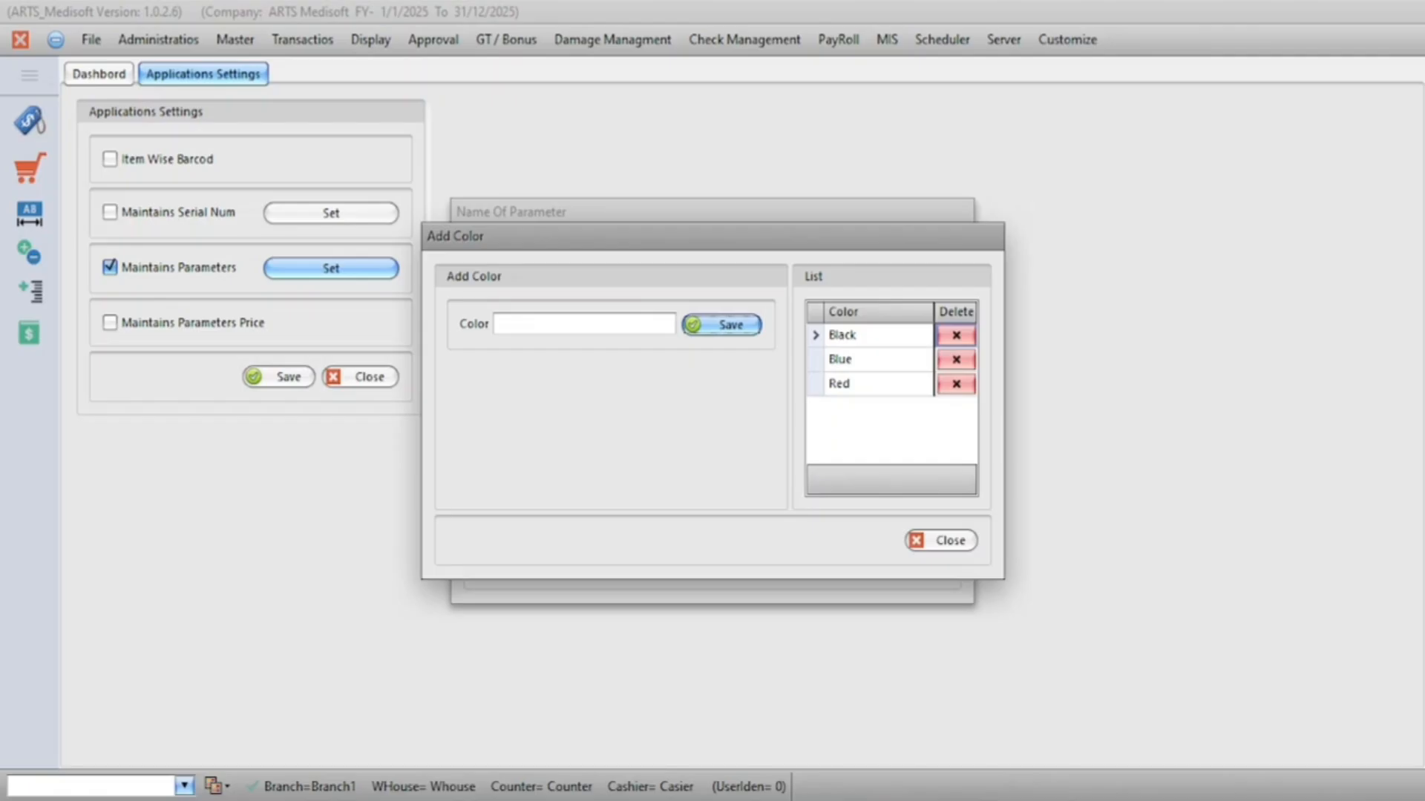
click(590, 325)
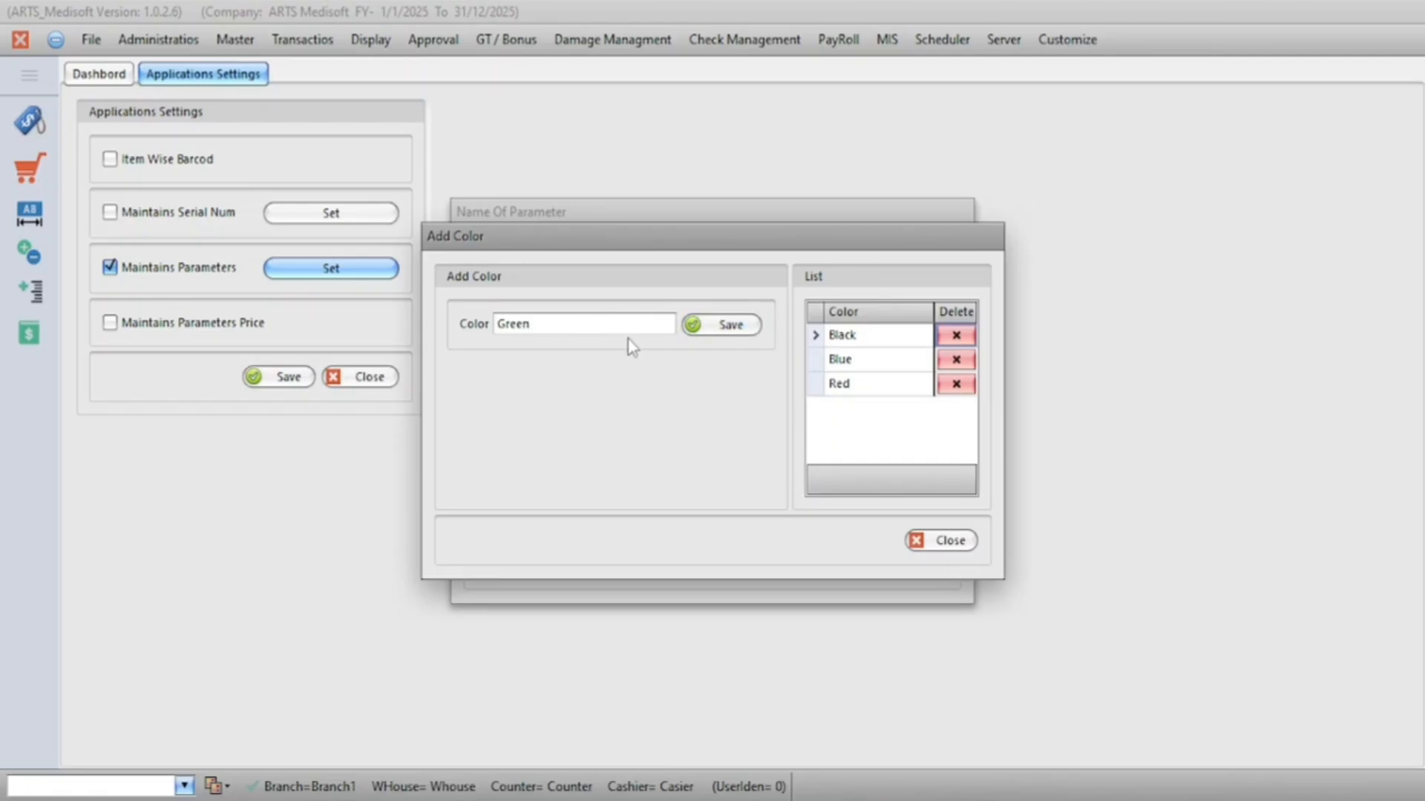
click(703, 329)
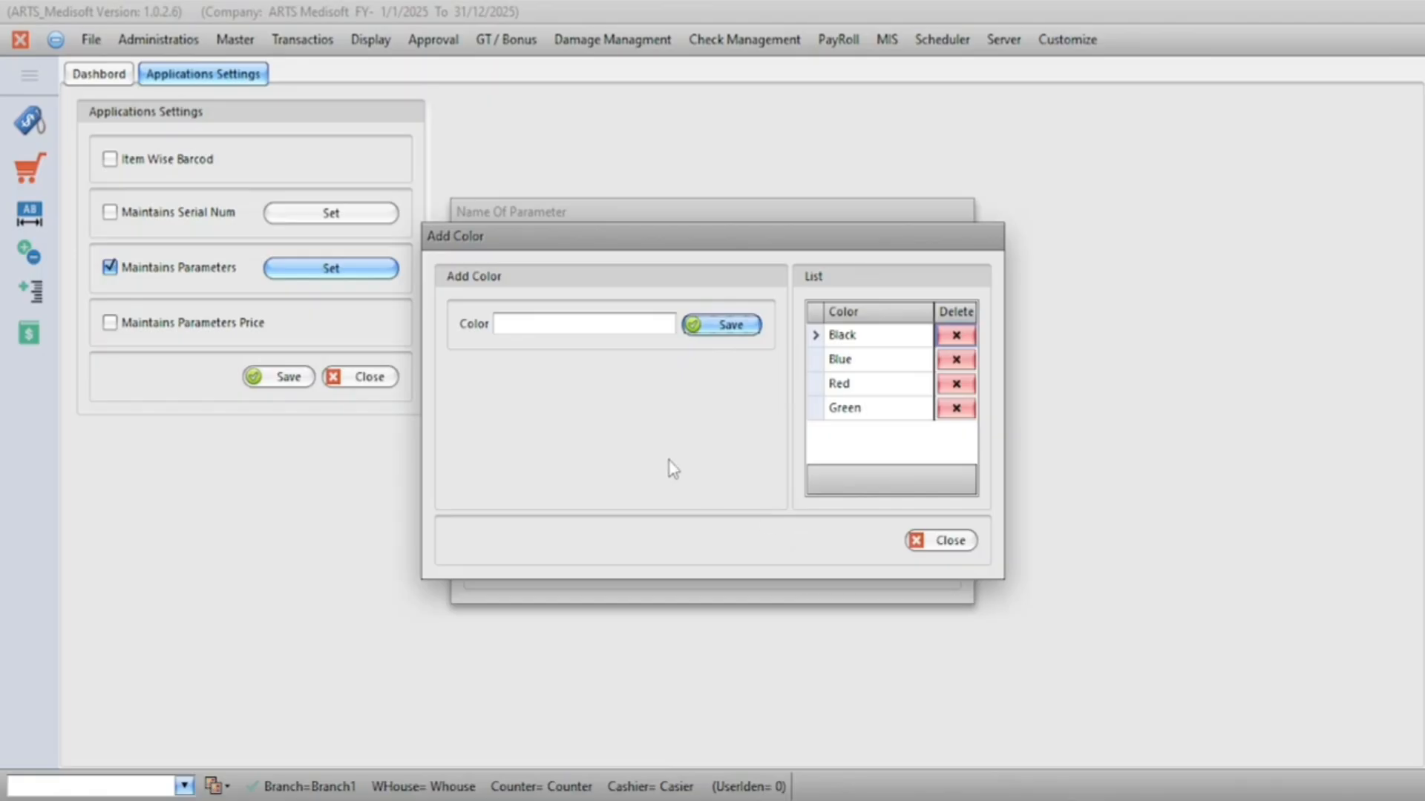
click(942, 542)
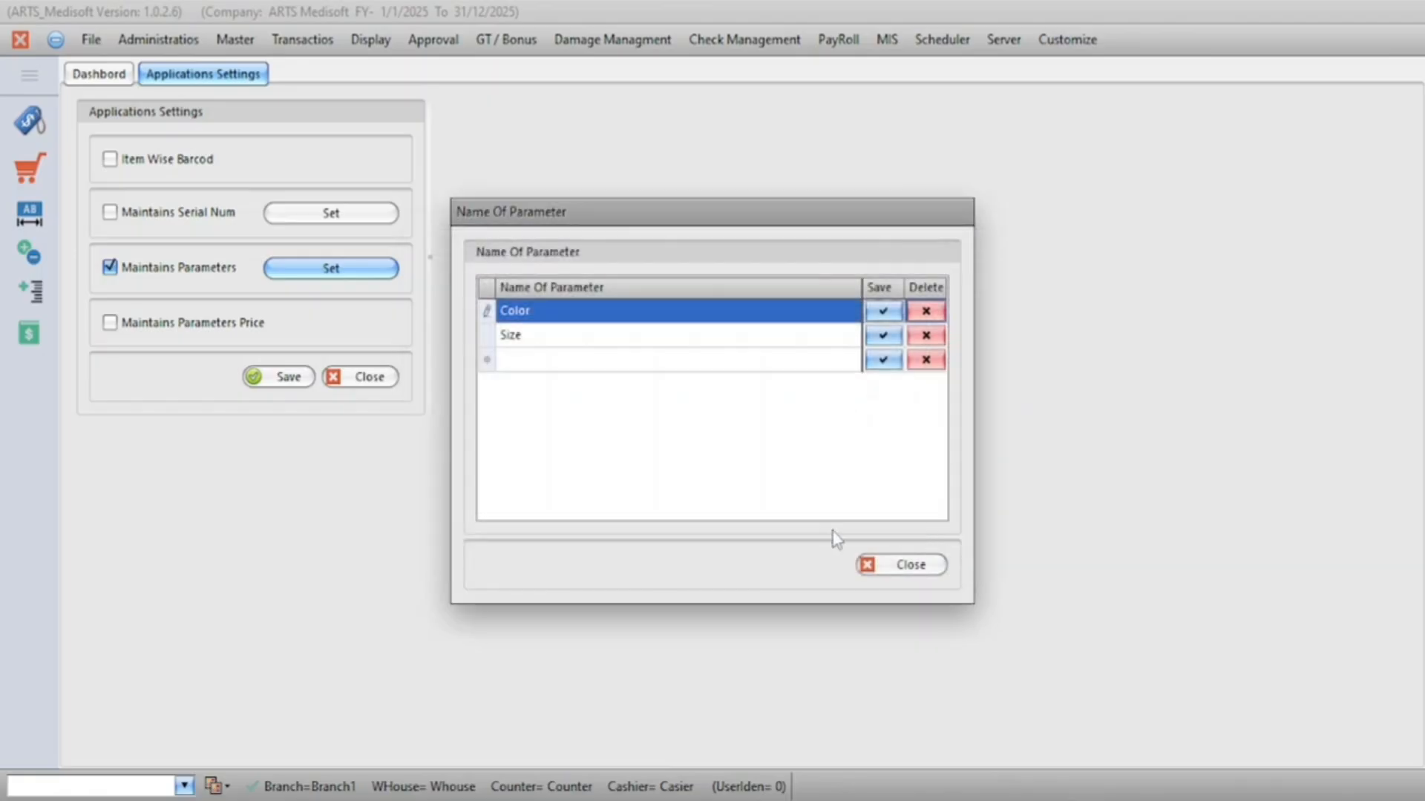
- Save and open the Size parameter, and add the sizes S, M, L, XL and XXL
click(884, 339)
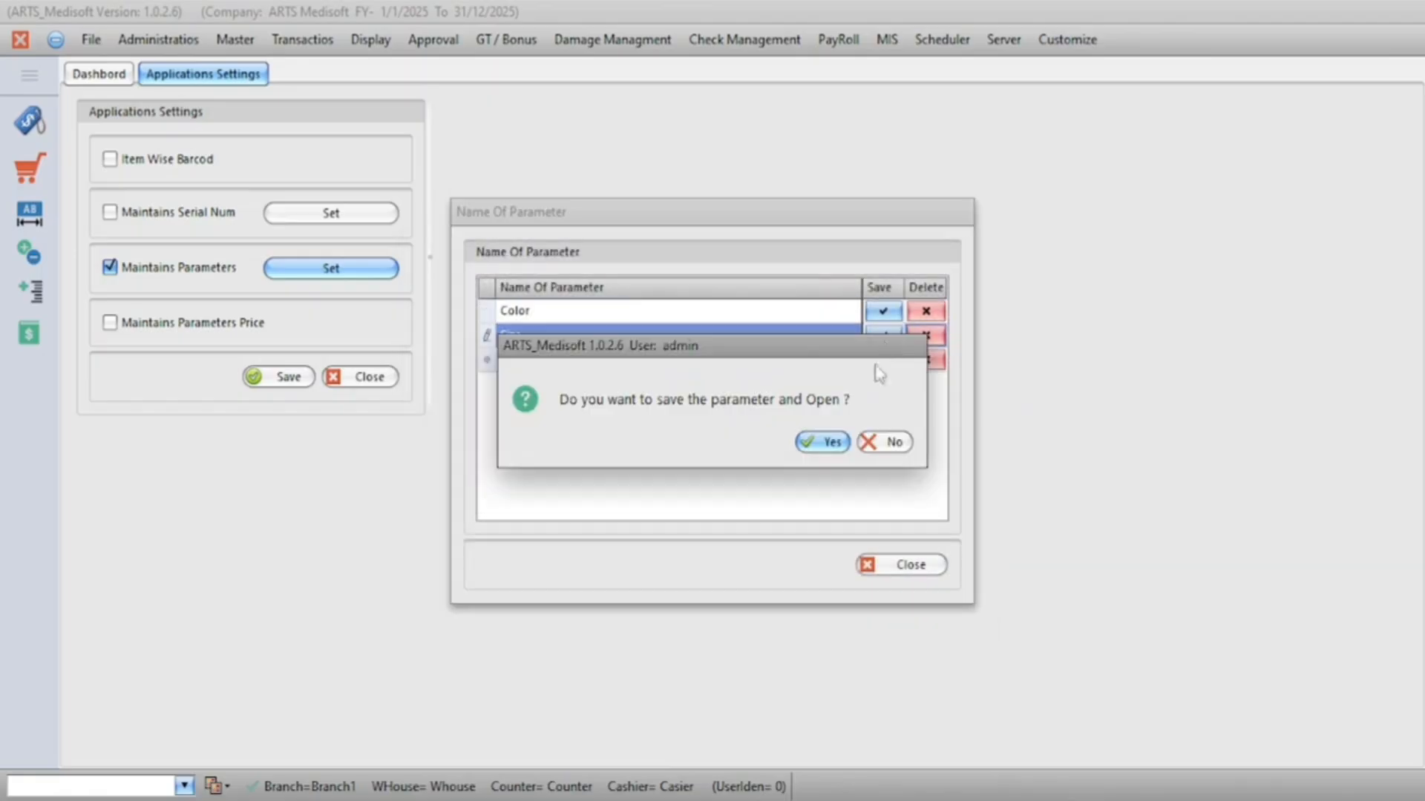
click(825, 443)
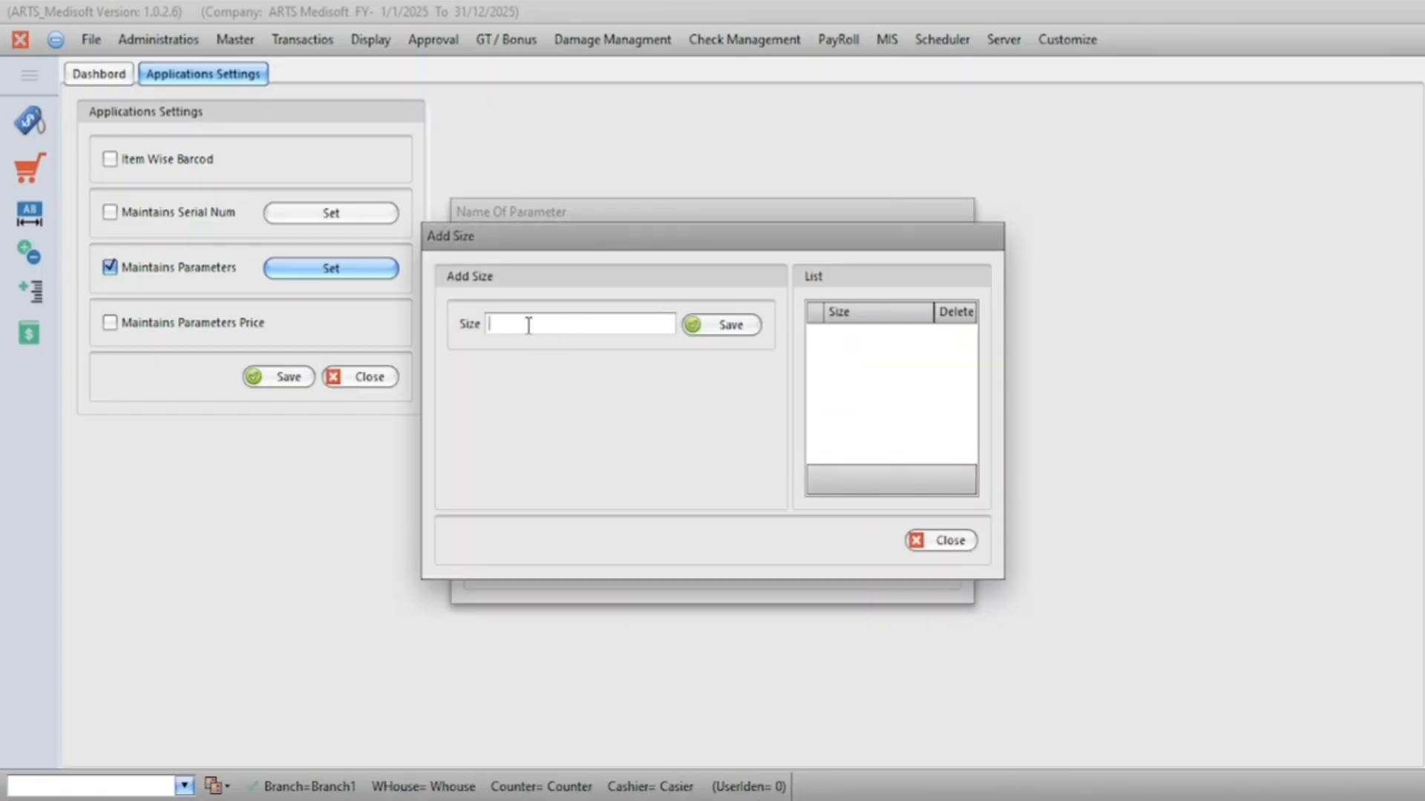
click(730, 324)
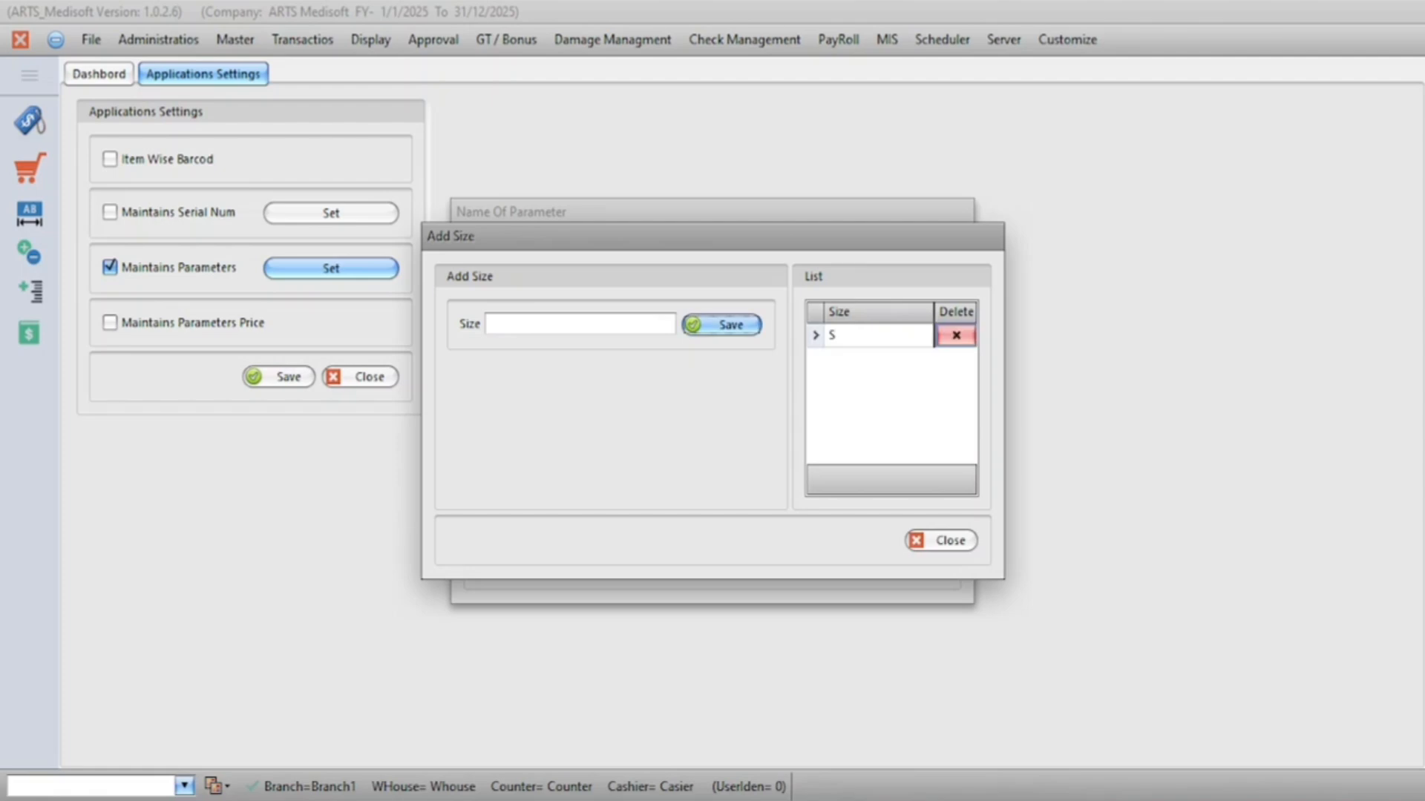
click(592, 329)
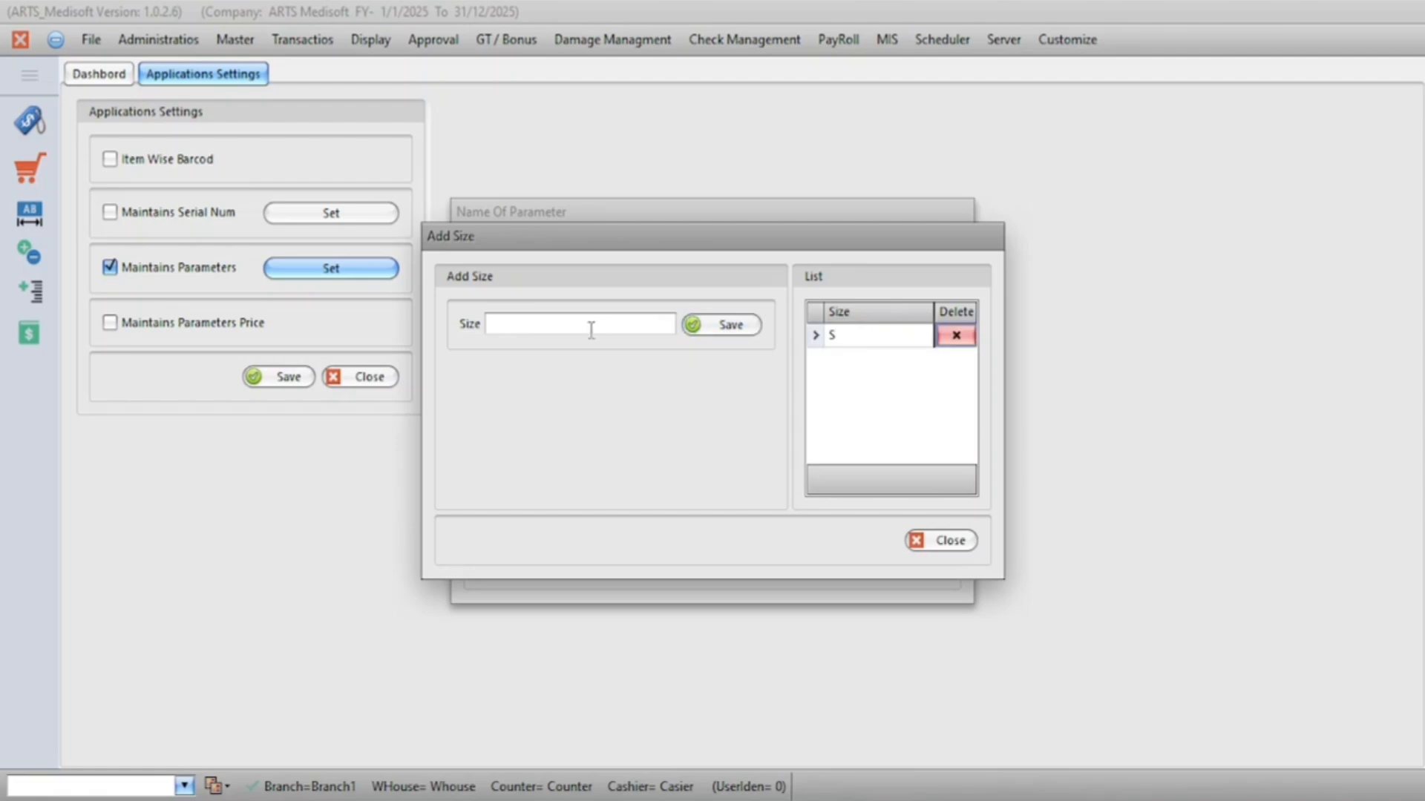
click(731, 325)
click(632, 321)
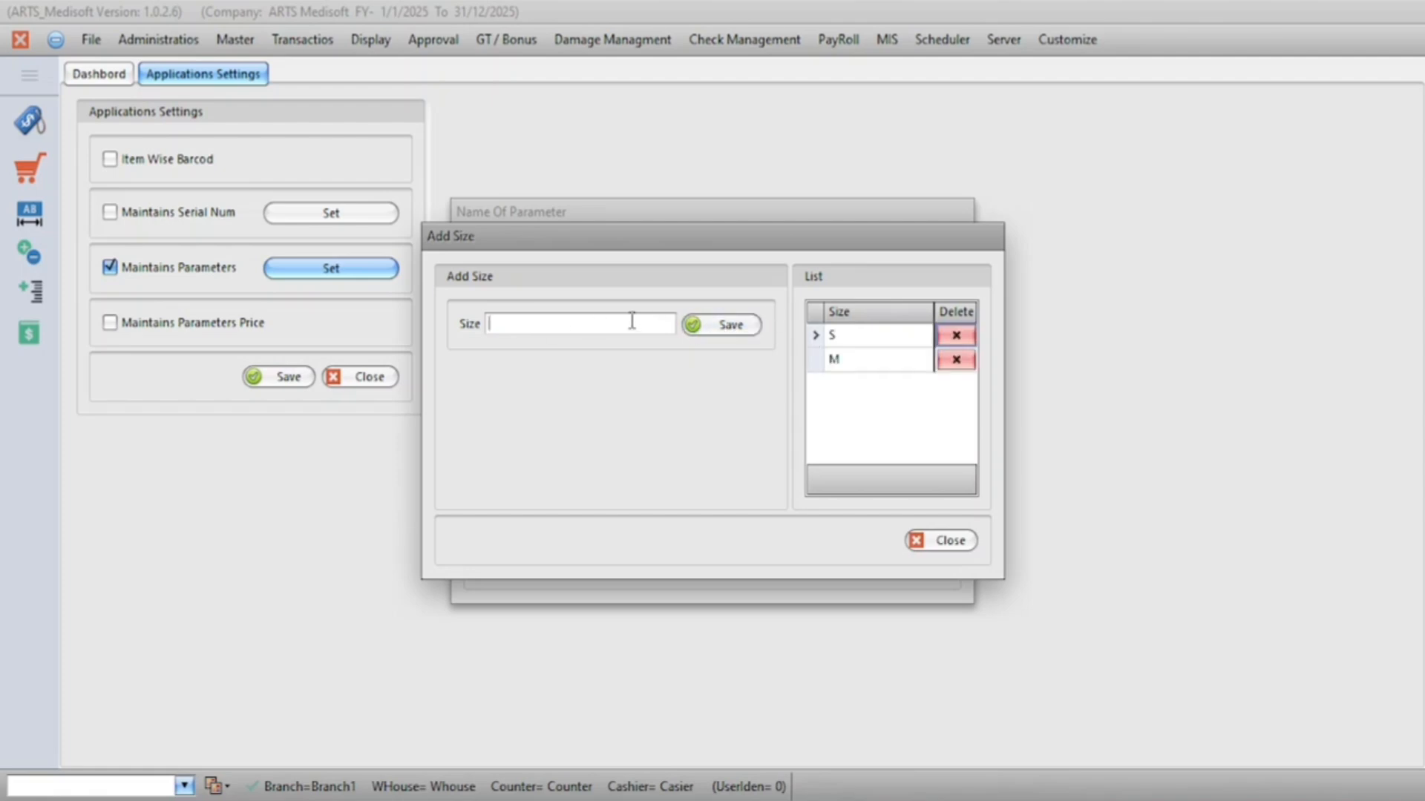
click(714, 327)
click(517, 325)
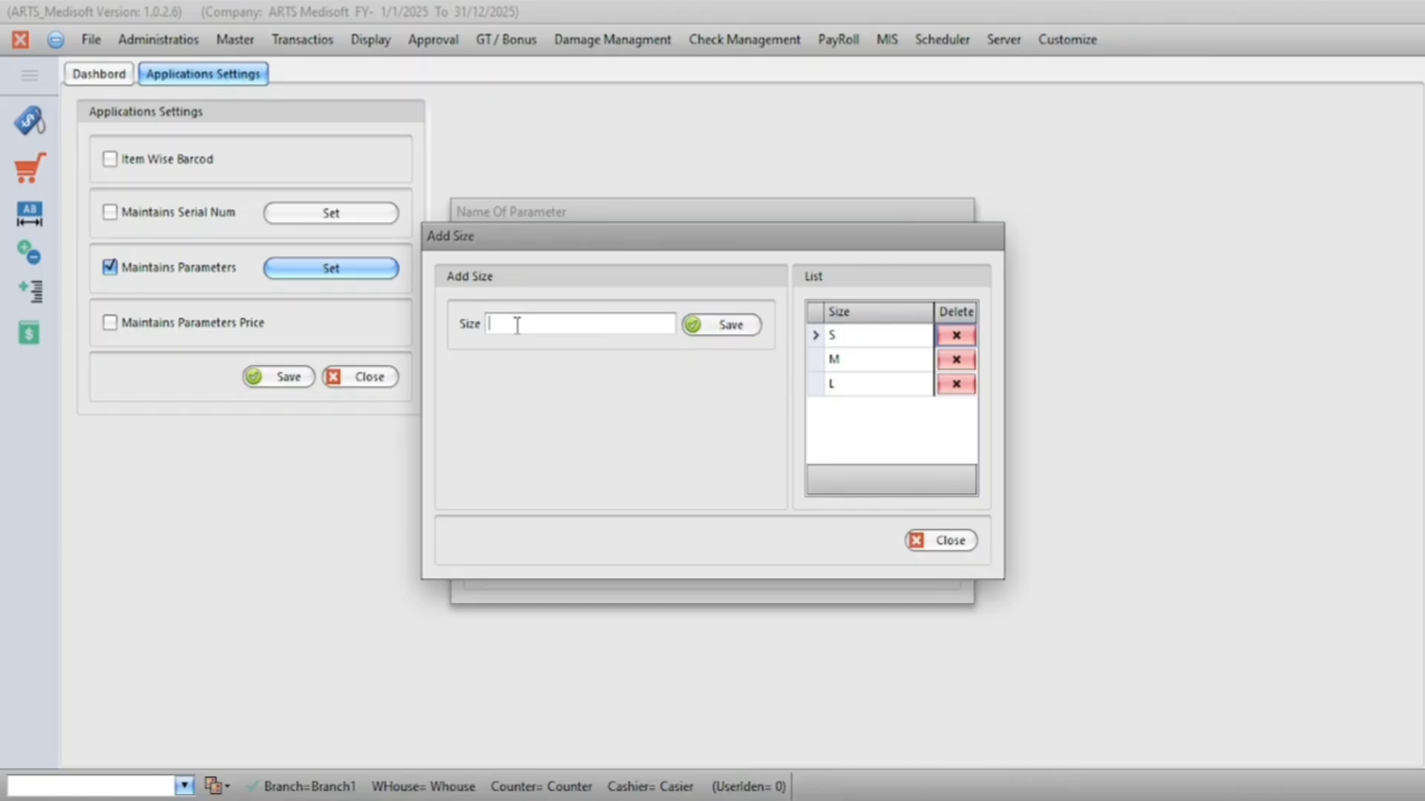
click(725, 327)
click(558, 324)
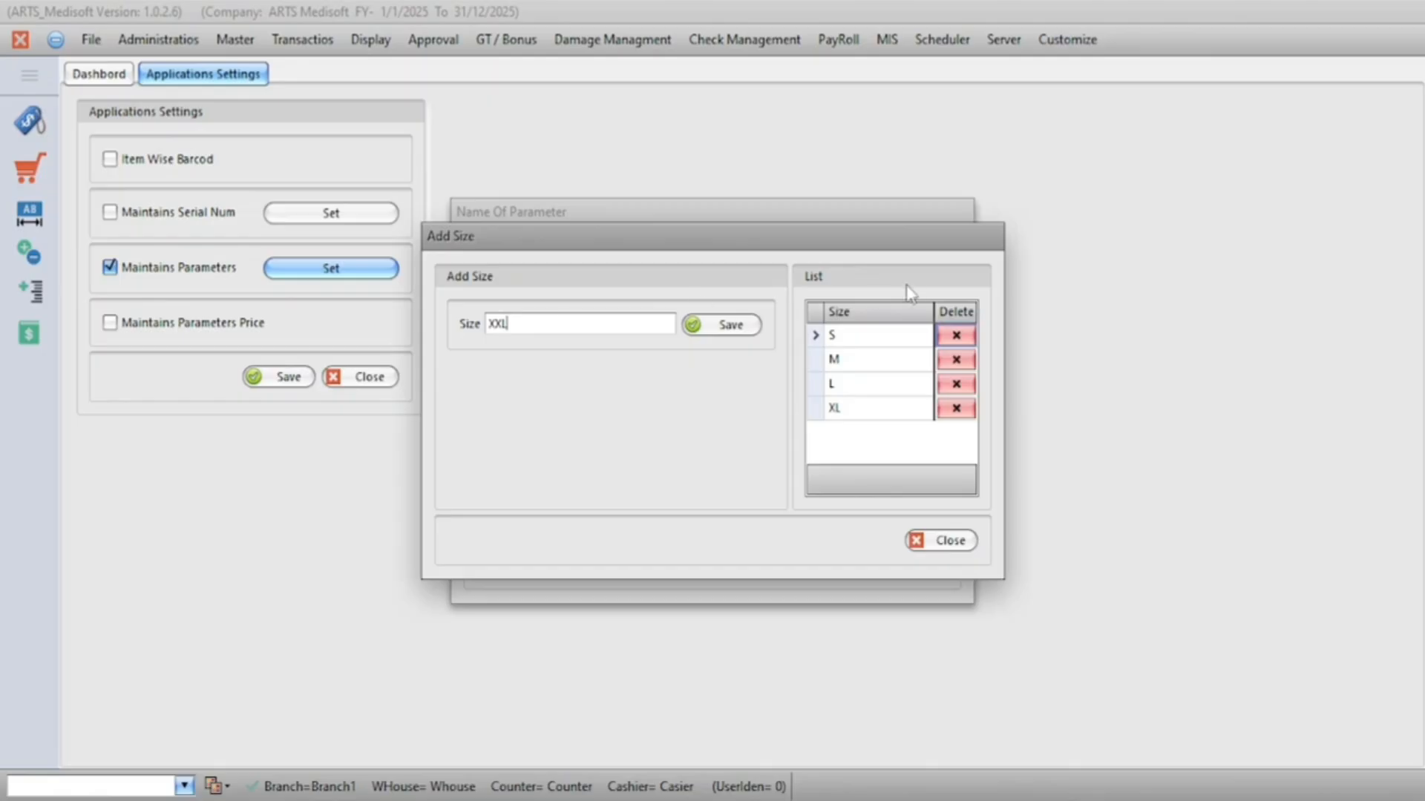
click(724, 325)
- Add the numeric sizes, including 35 and 40, and close the size and parameter dialogs
click(527, 327)
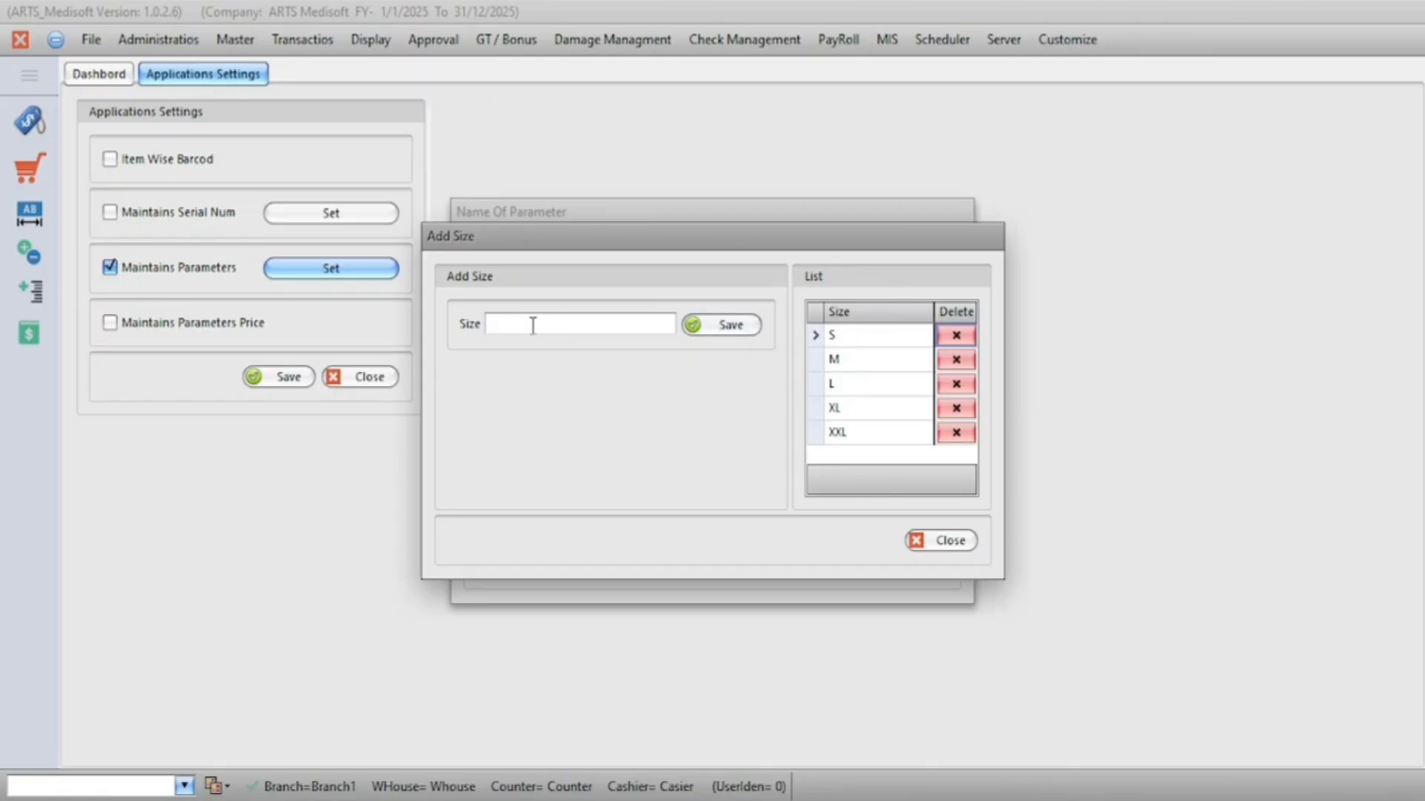
click(731, 326)
click(572, 323)
text(35)
click(716, 325)
click(579, 324)
text(40)
click(717, 327)
drag(968, 369, 969, 429)
click(938, 541)
click(915, 553)
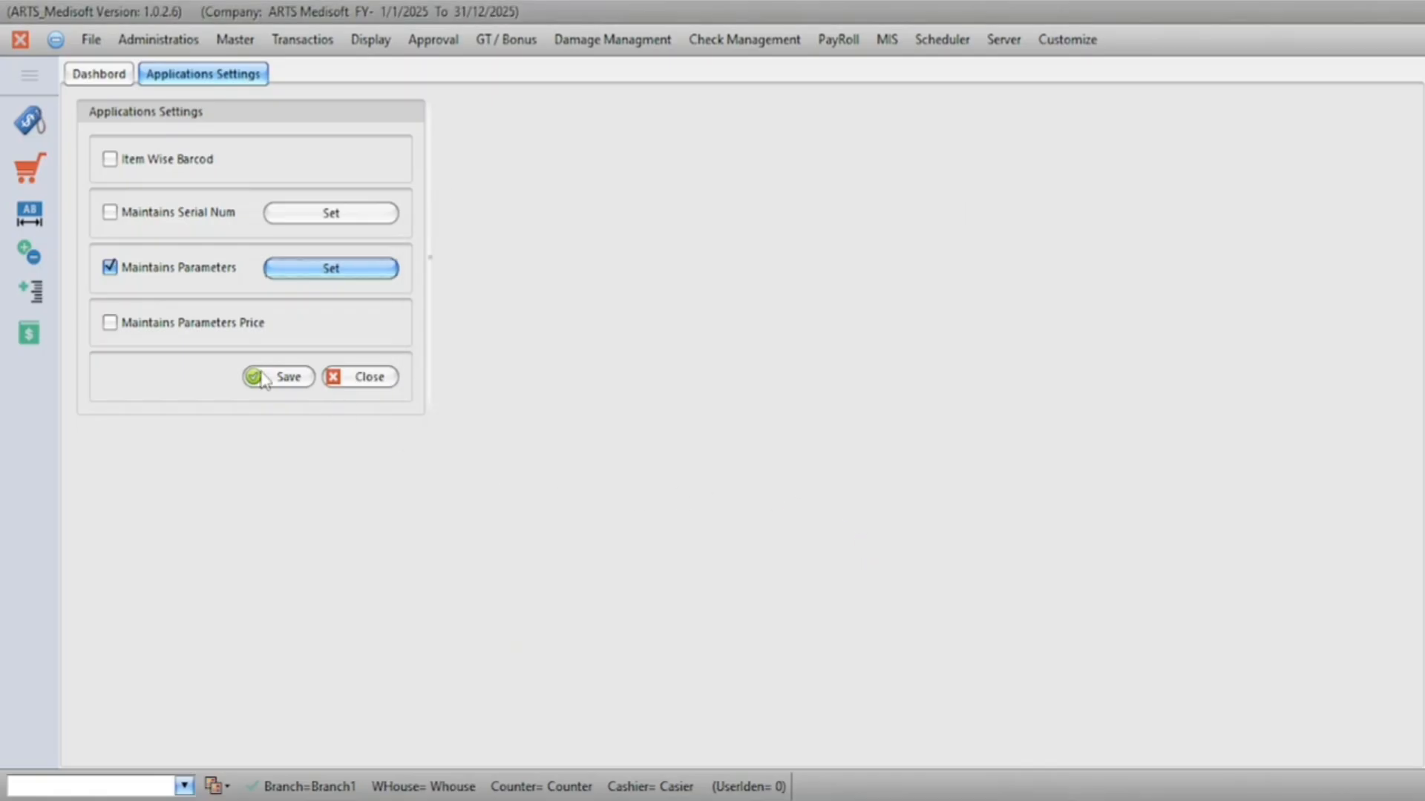
- Save the application settings, confirm the change, and log back in with the remembered account
click(261, 379)
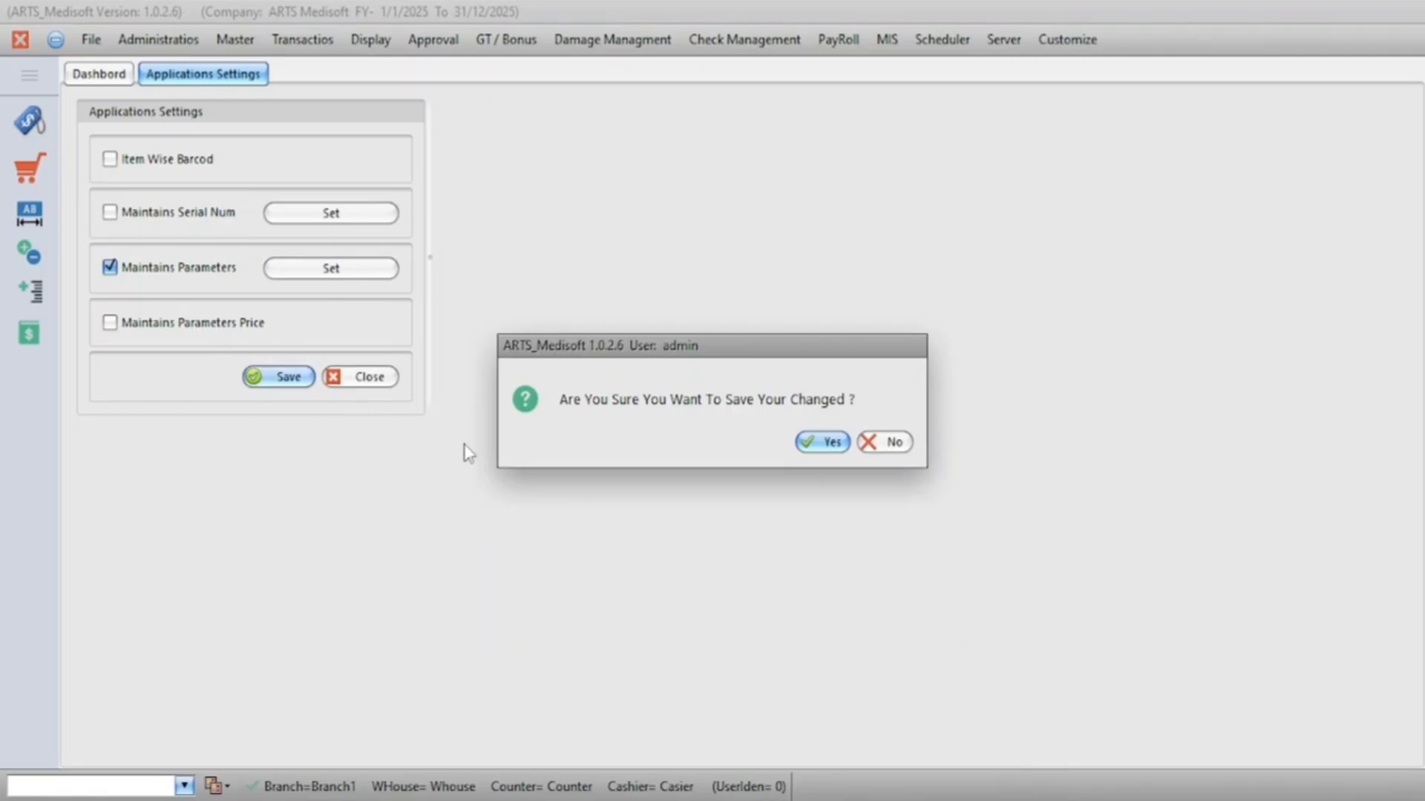
click(818, 446)
click(822, 442)
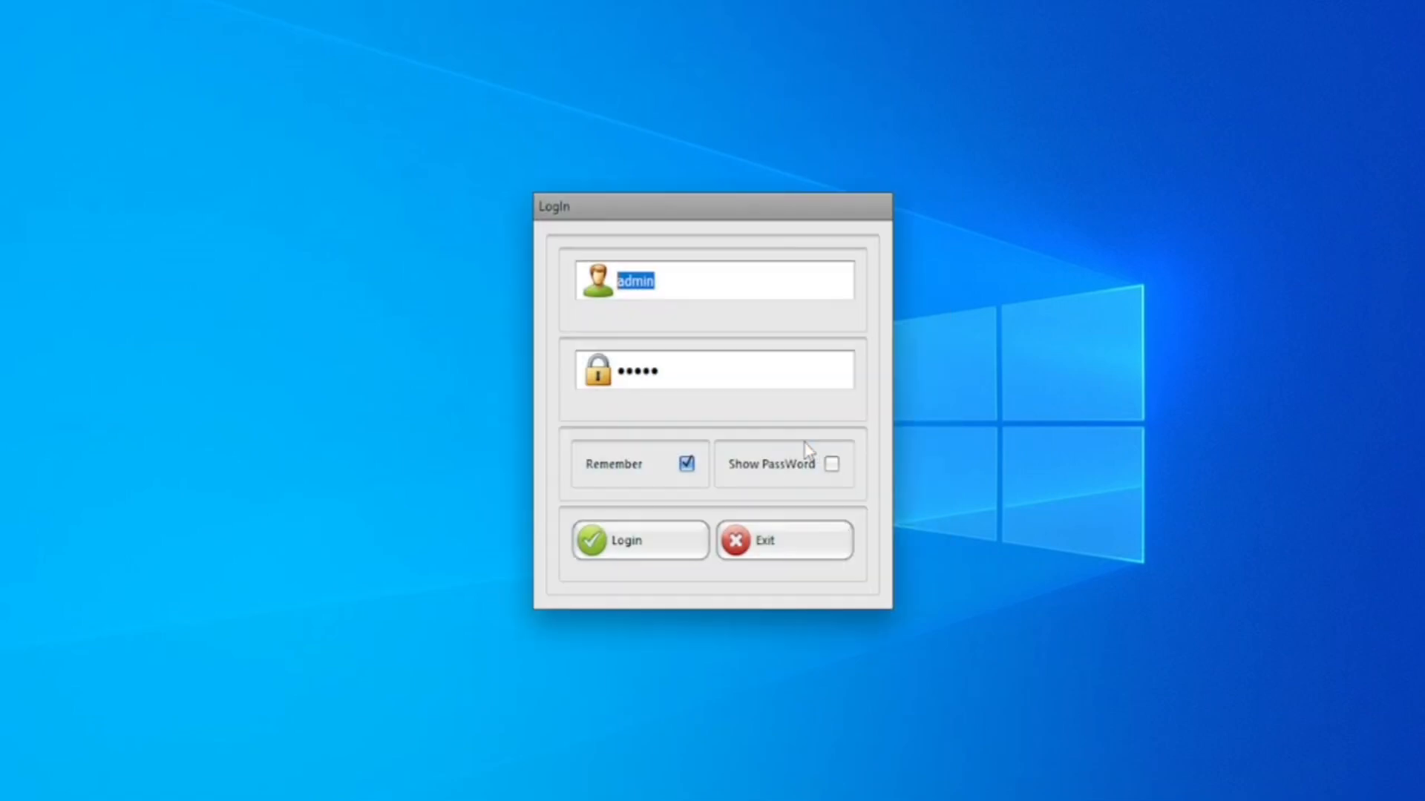
click(639, 539)
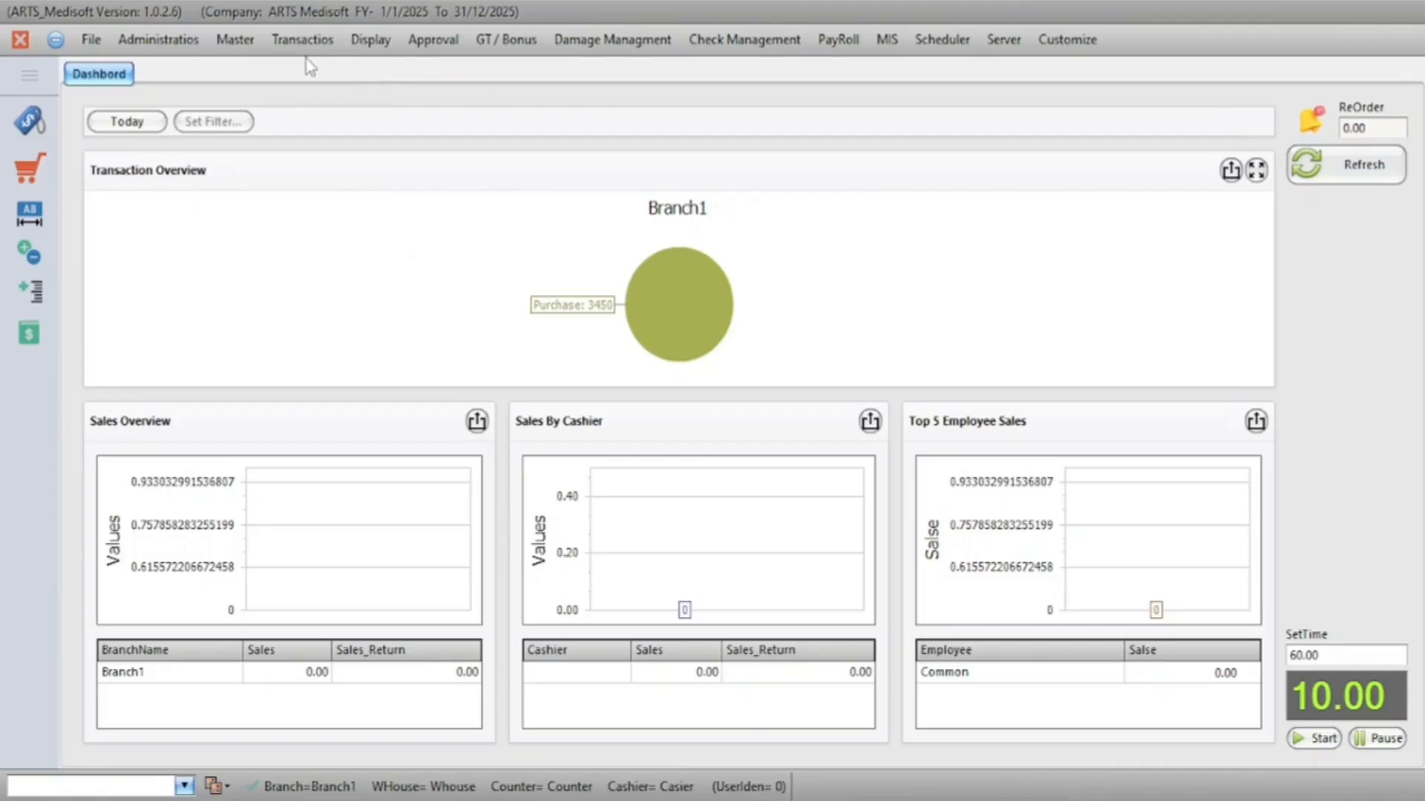
- Start a new item in the item master with T Shirt as its name, item code and print name
click(235, 39)
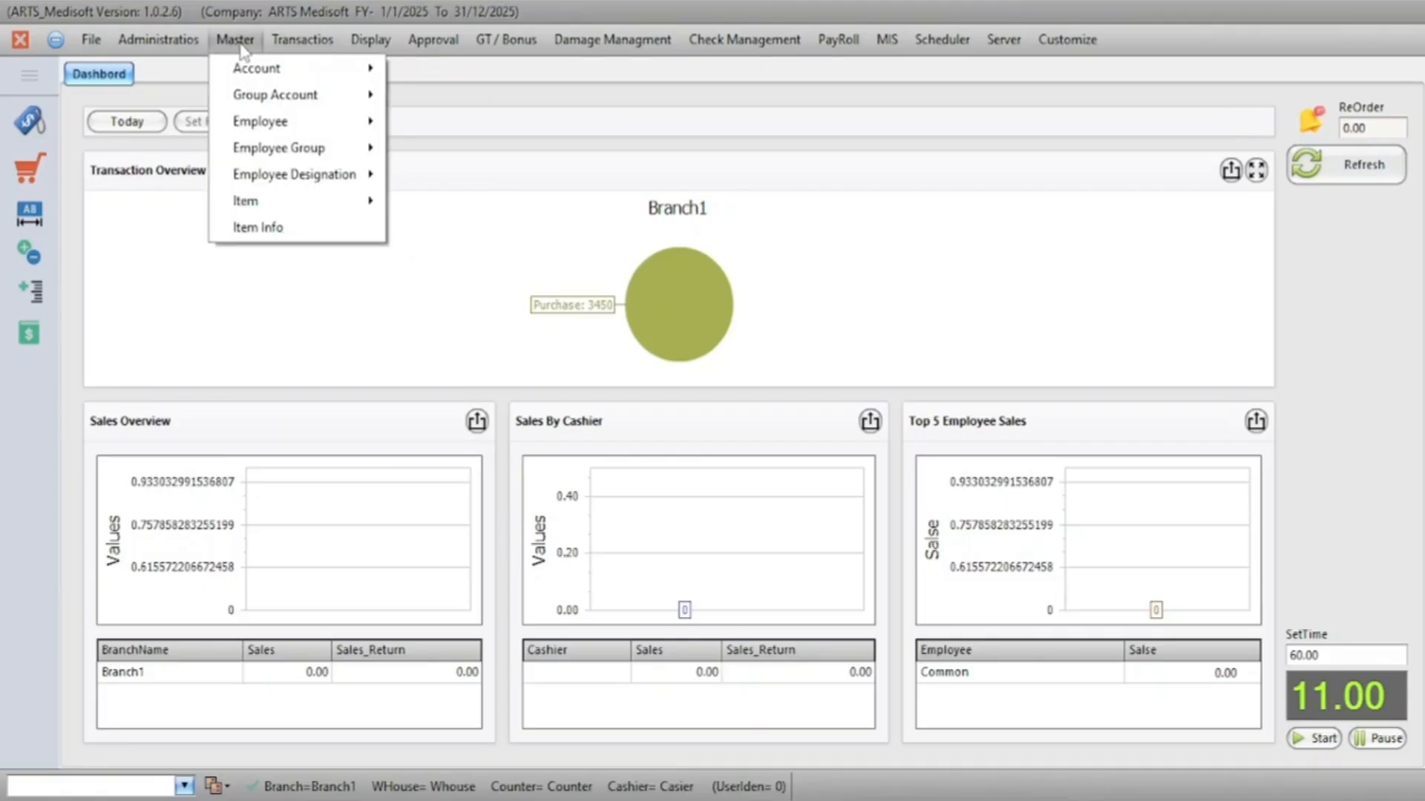
mouse_move(278, 204)
mouse_move(455, 309)
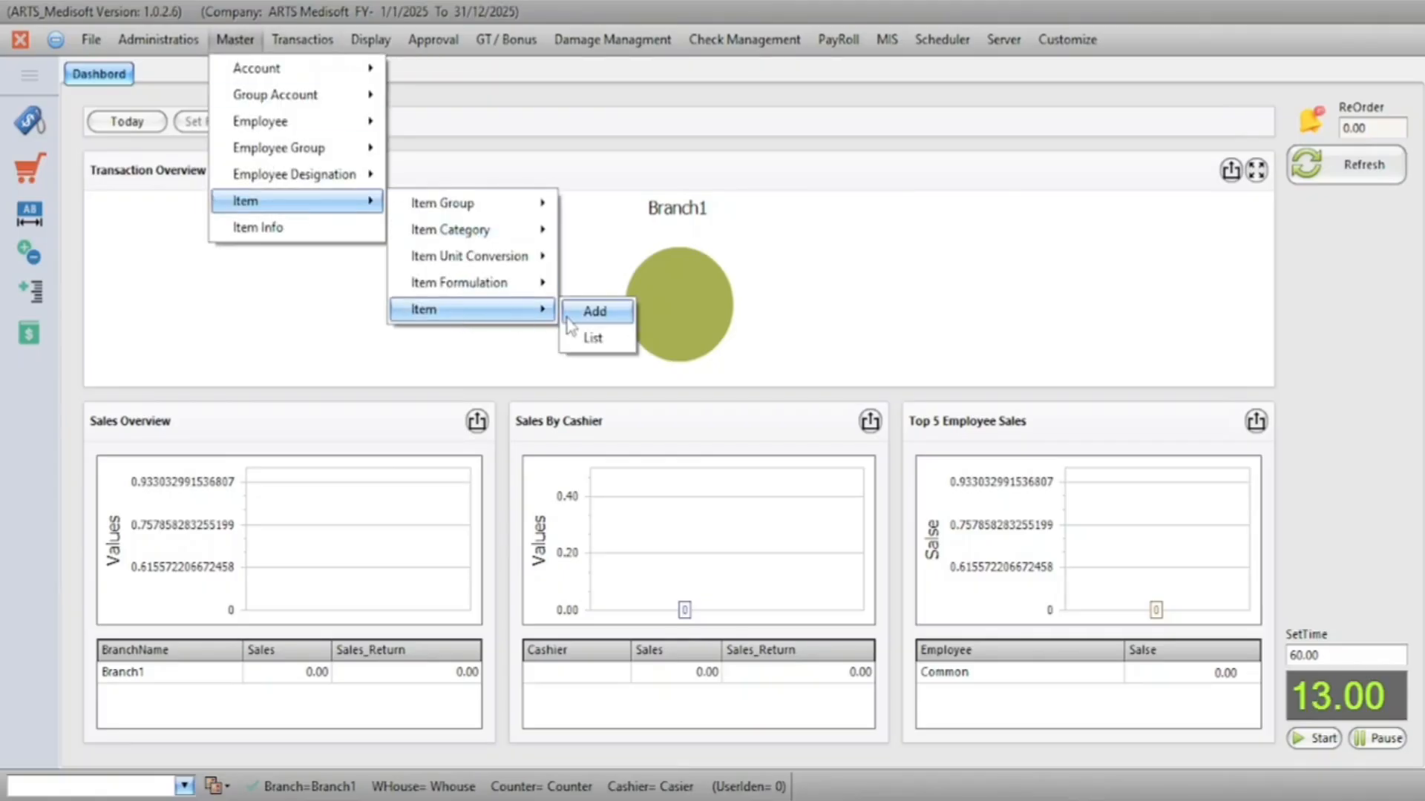
click(591, 308)
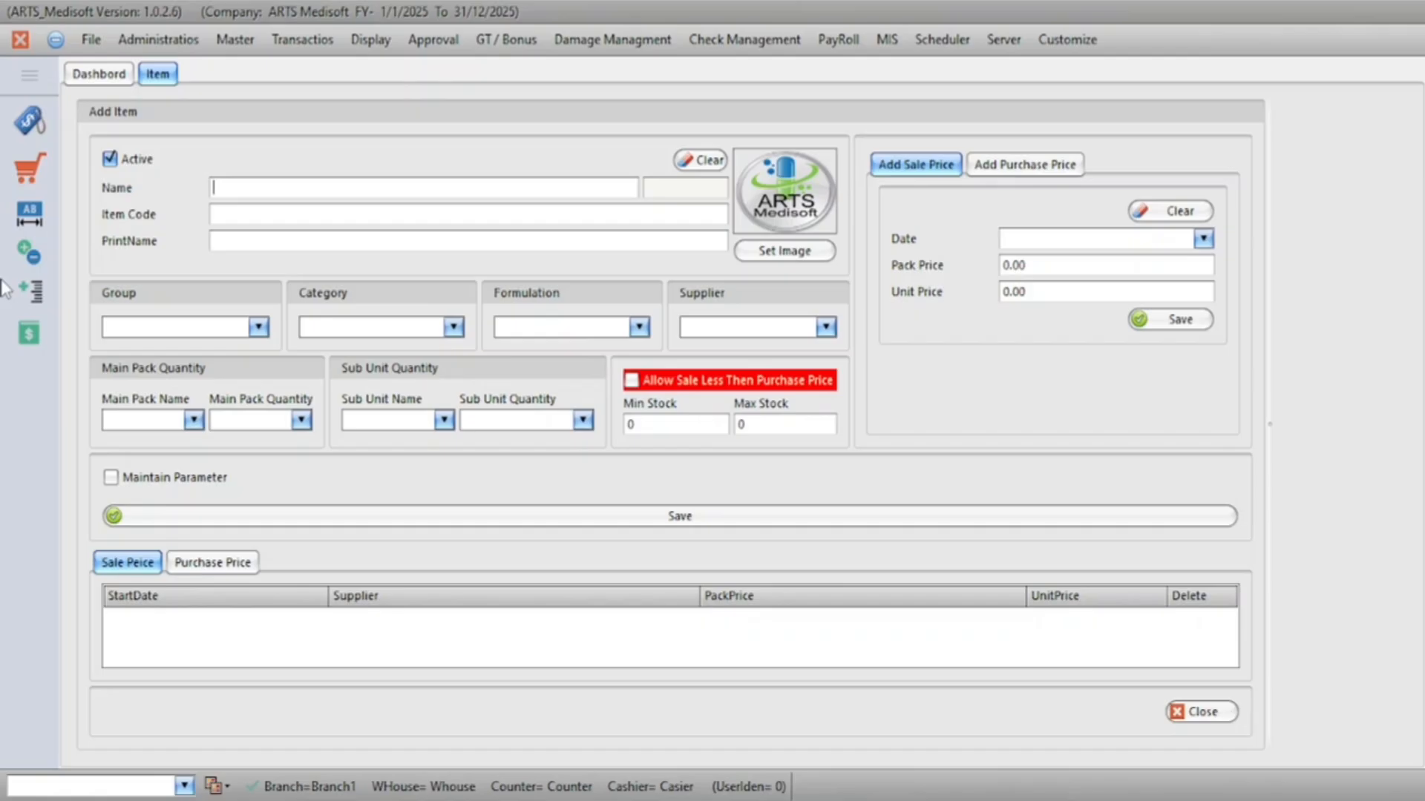
text(T Shirt)
key(Return)
key(Return)
key(Return)
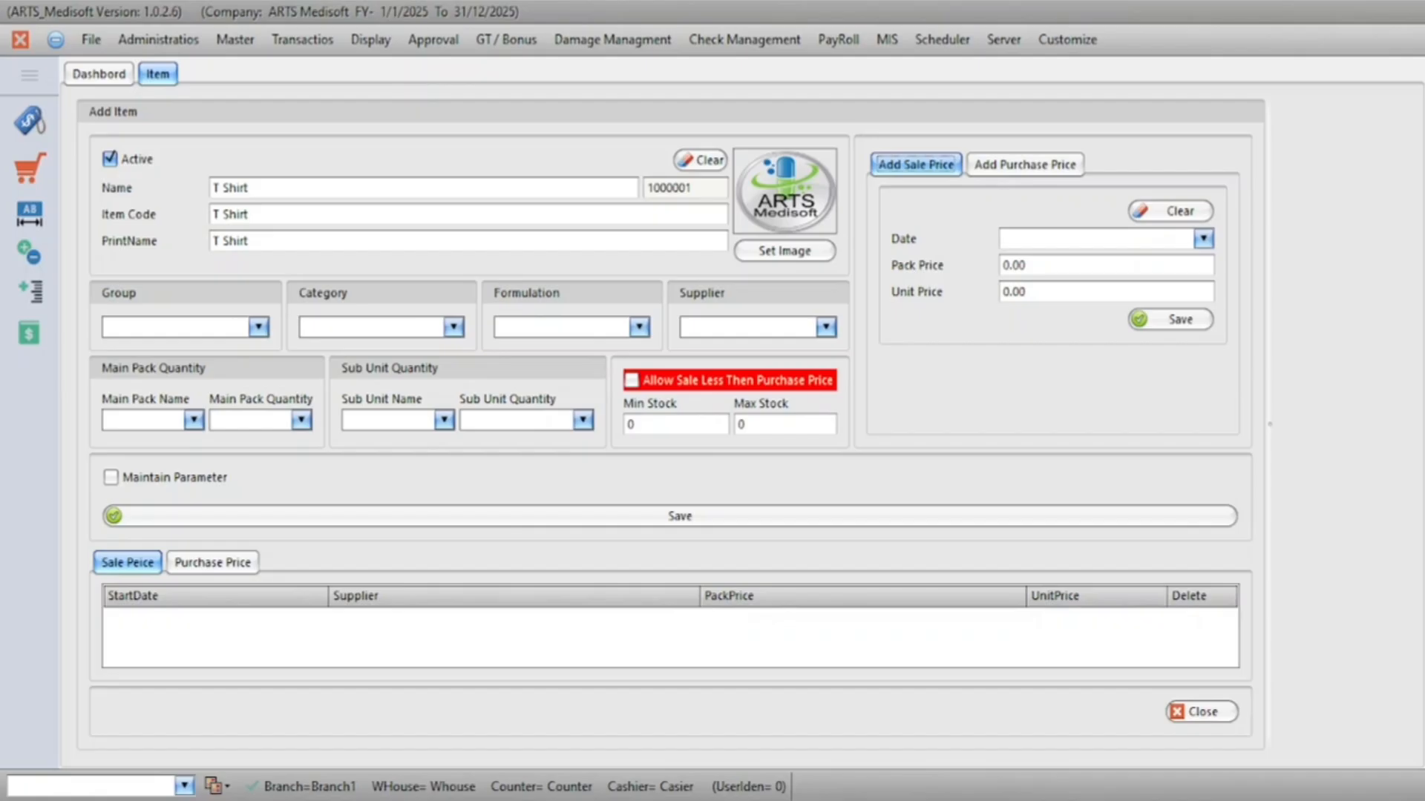
key(Return)
- Create and save a new item group named Shirt from the item's Group field
click(232, 327)
click(259, 330)
click(233, 330)
key(F3)
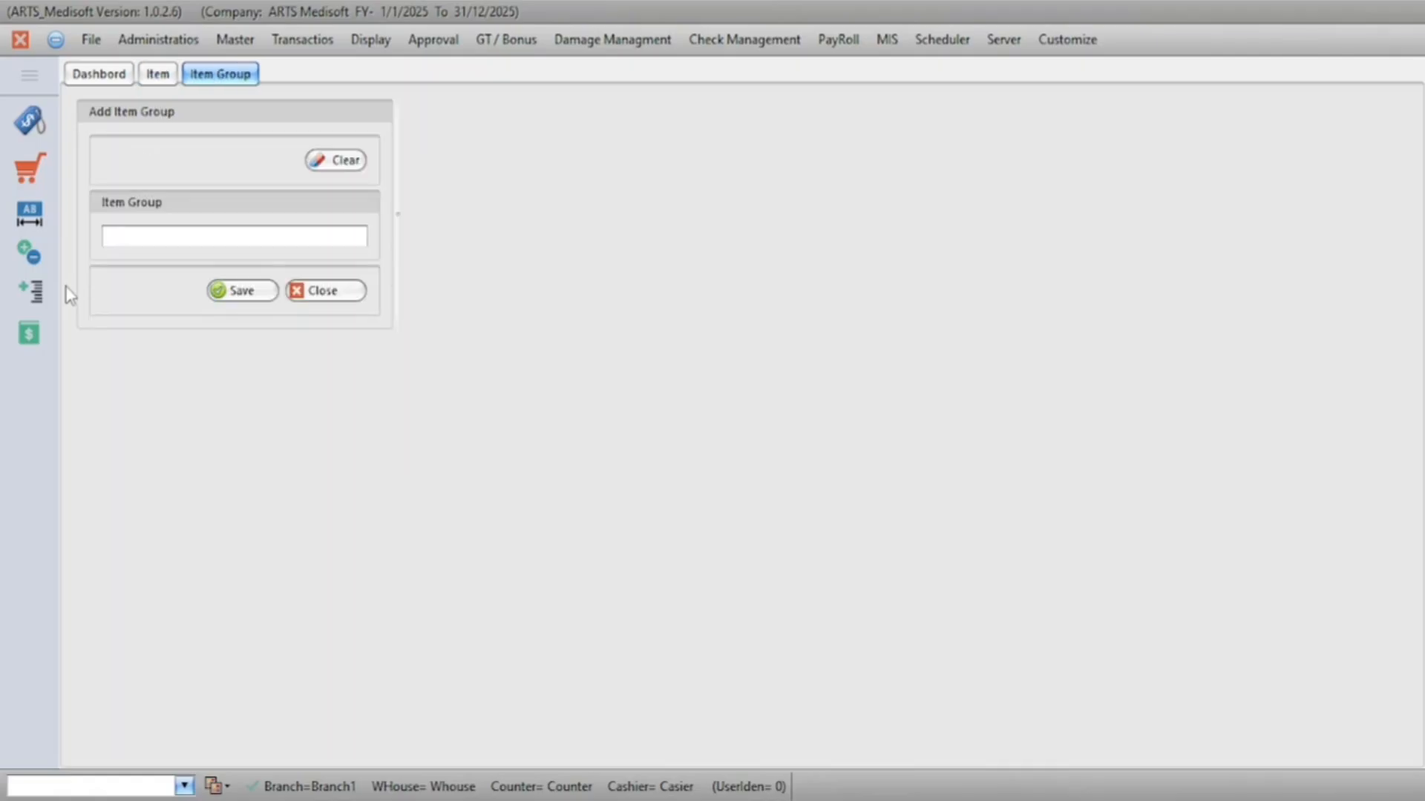
text(S)
key(Return)
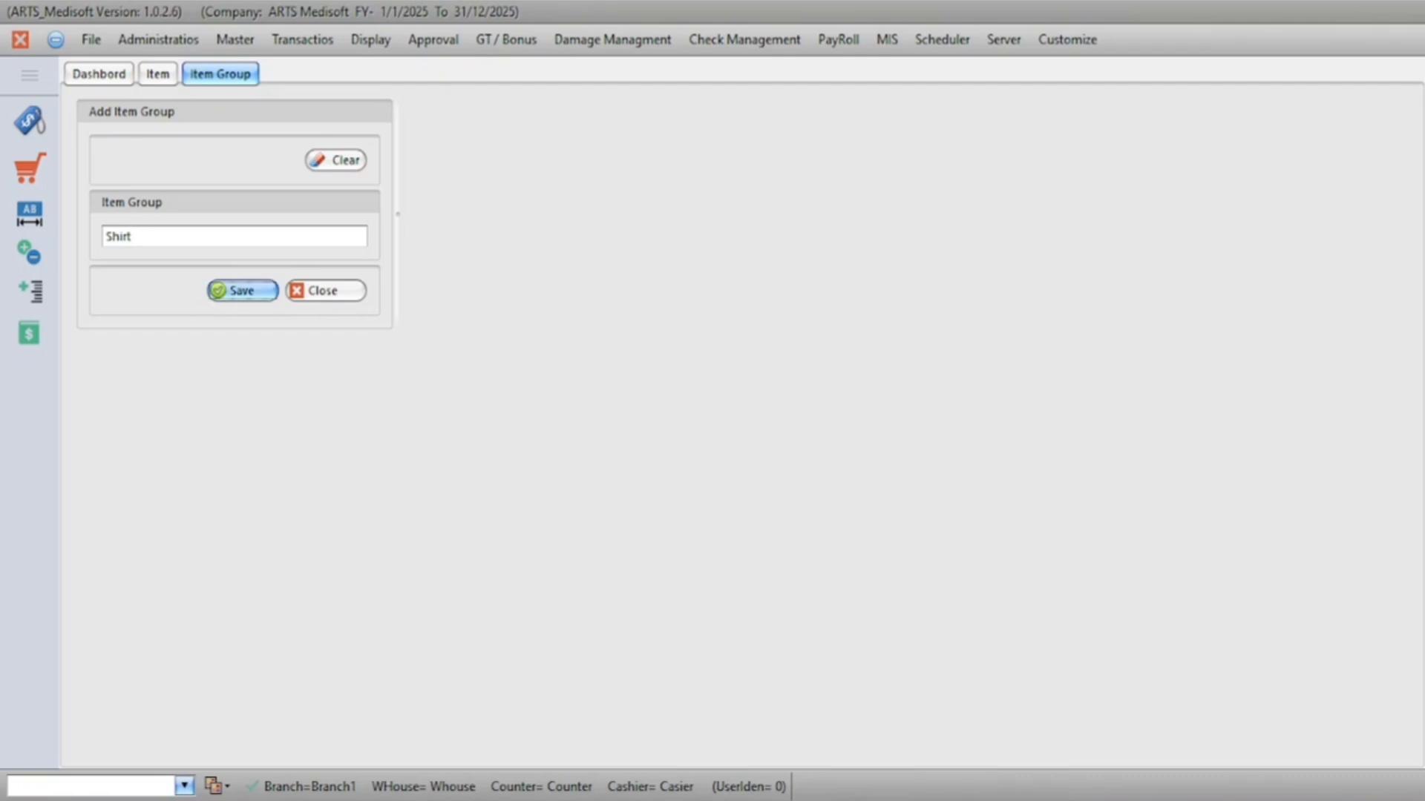
key(Return)
key(Return)
- Create and save another item group named Pant, and return to the item form
click(137, 235)
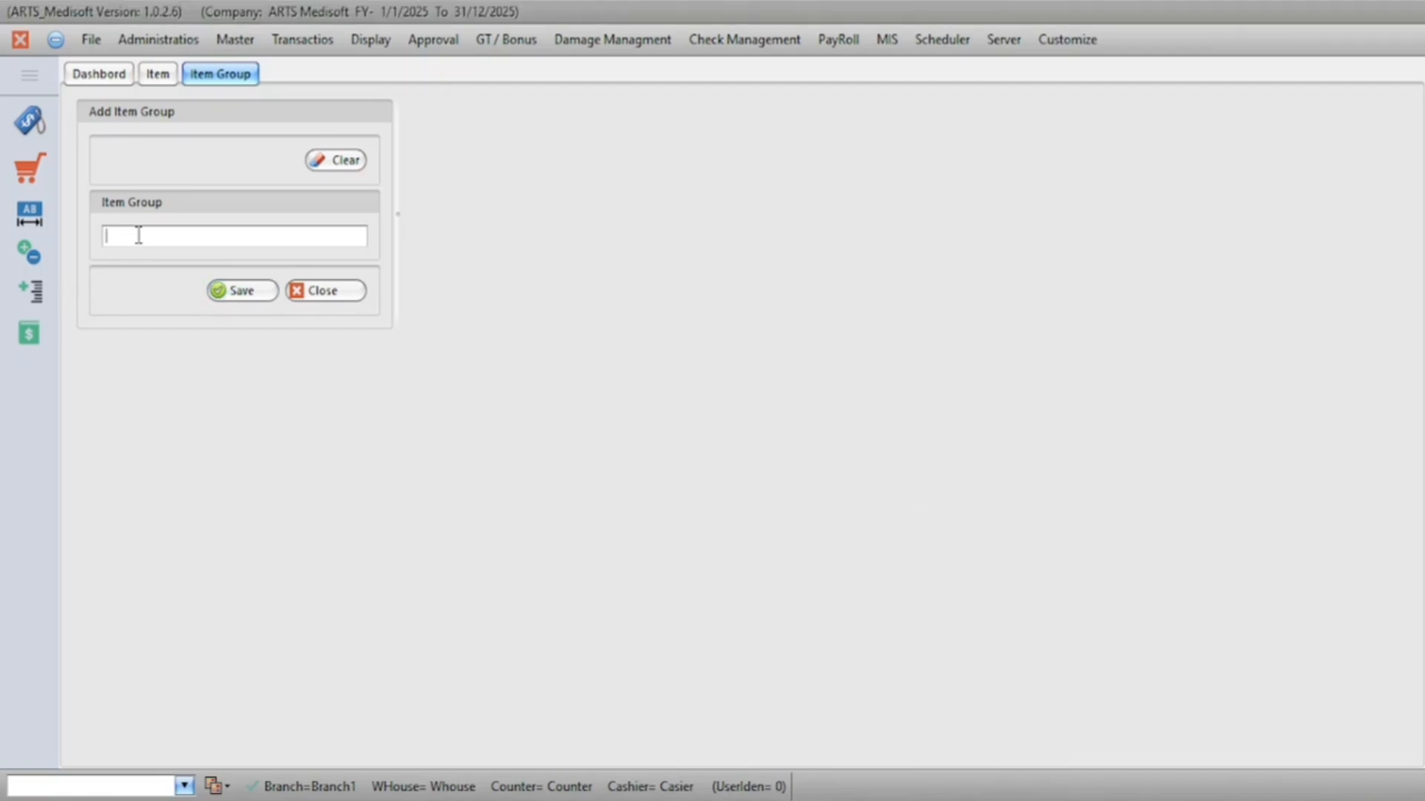
text(Pant)
click(252, 291)
click(817, 440)
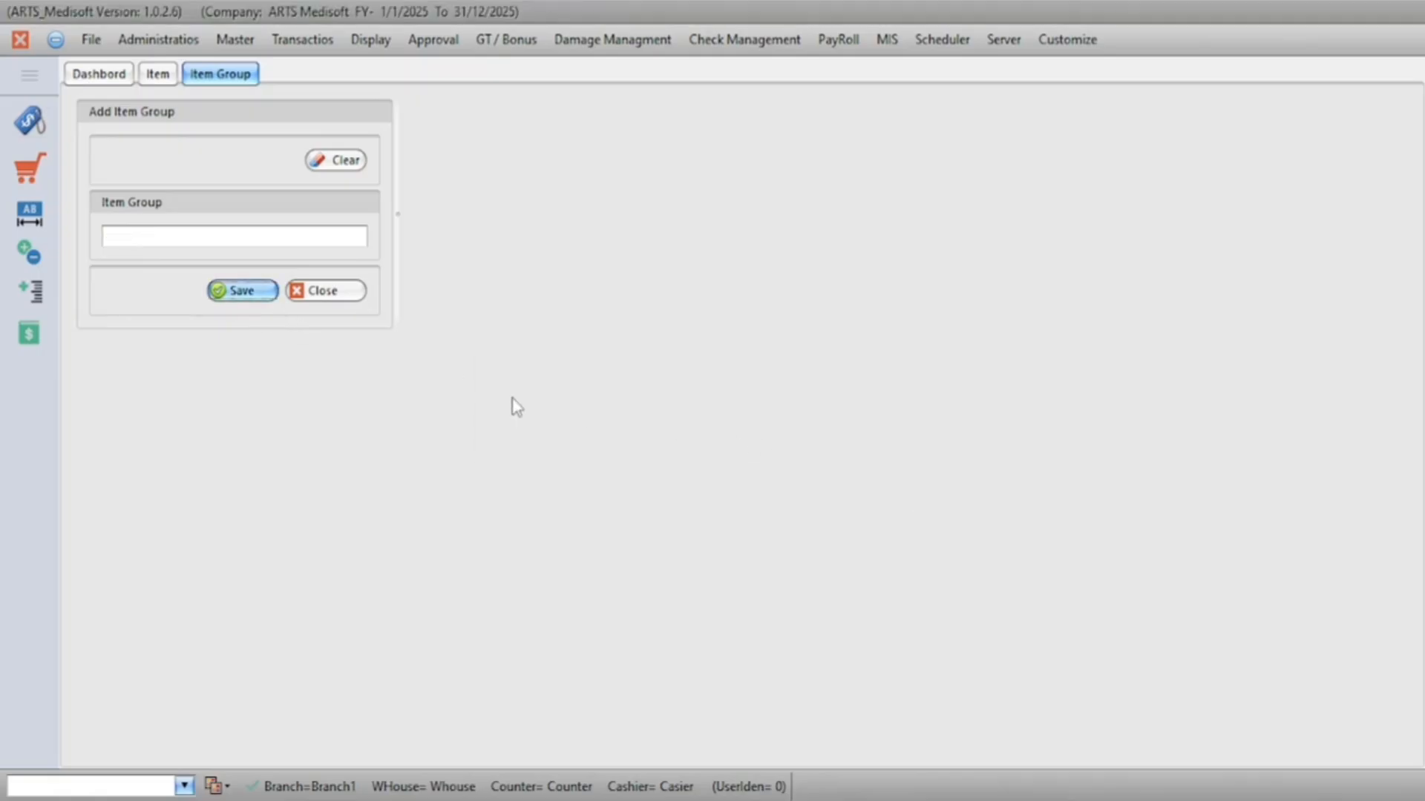
click(351, 293)
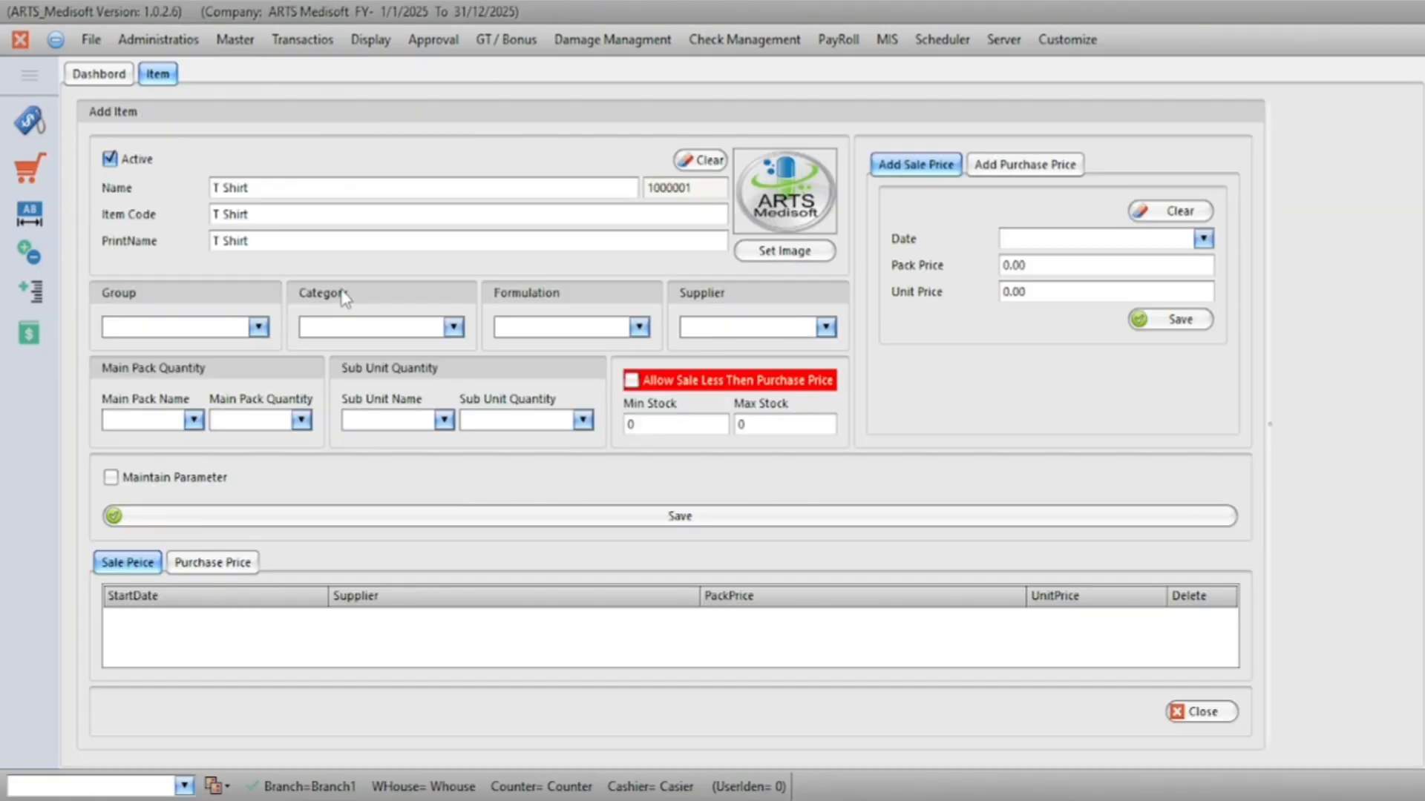
- Set the item's group to Shirt, category to General, formulation to Formulation 1 and supplier to Supplier
click(106, 332)
text(Shirt)
click(454, 327)
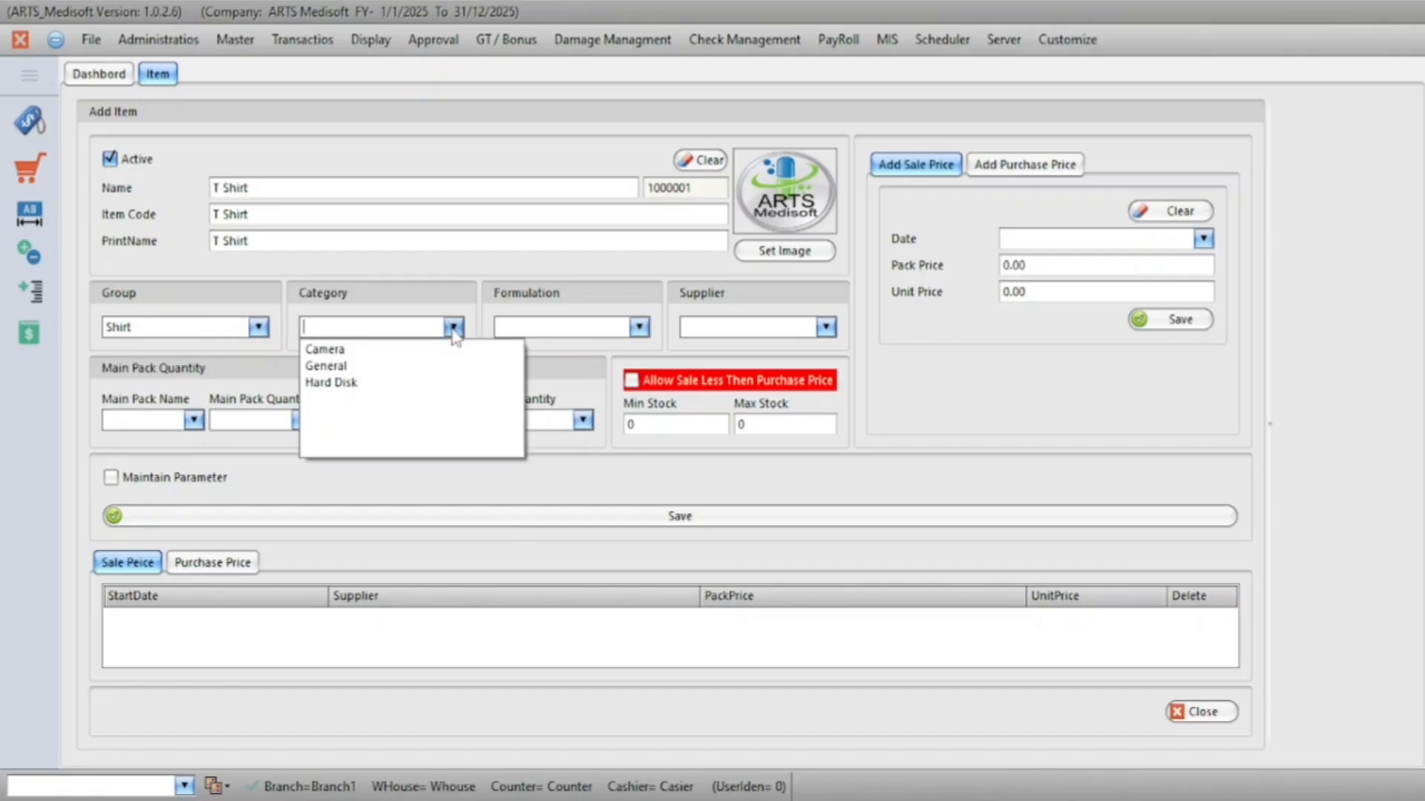
click(413, 371)
click(639, 328)
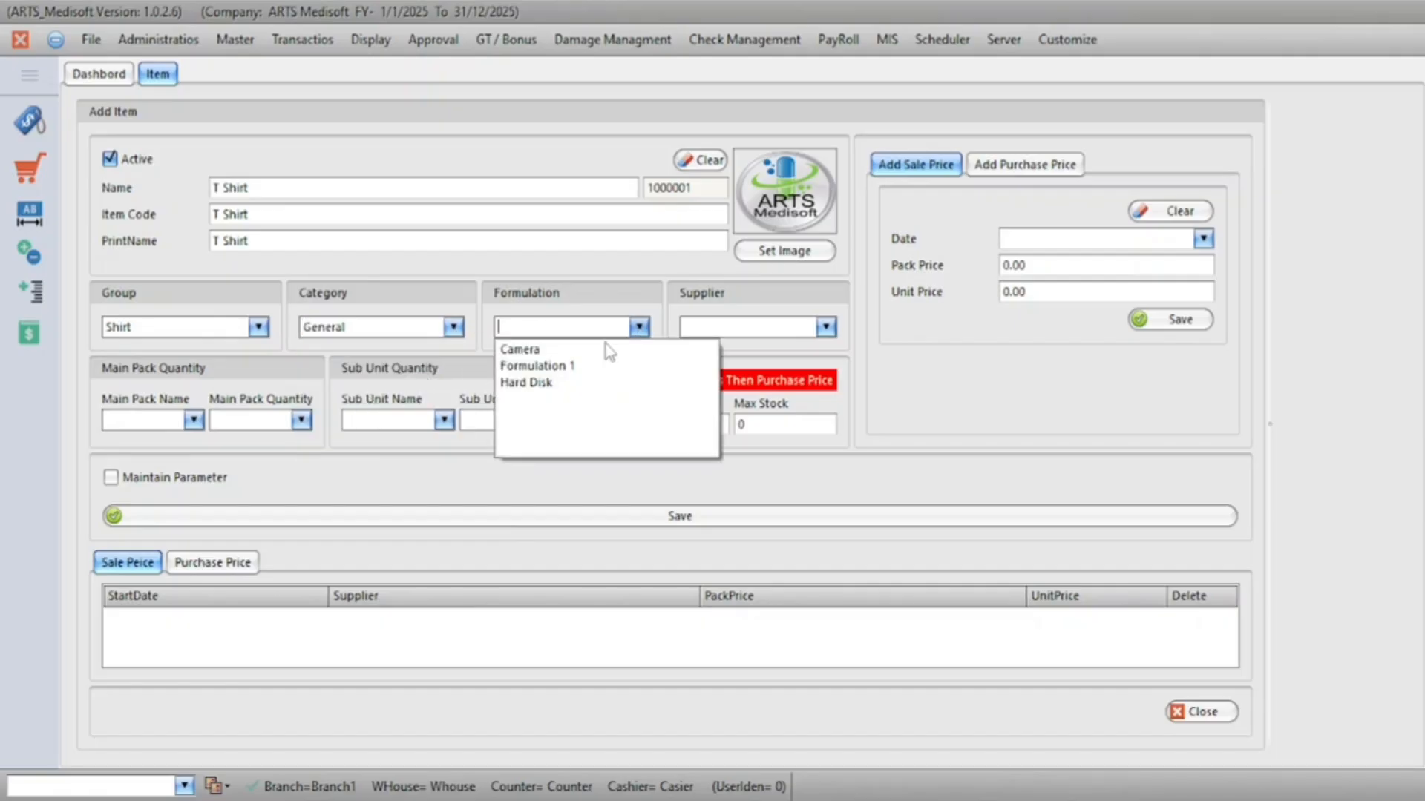
click(558, 366)
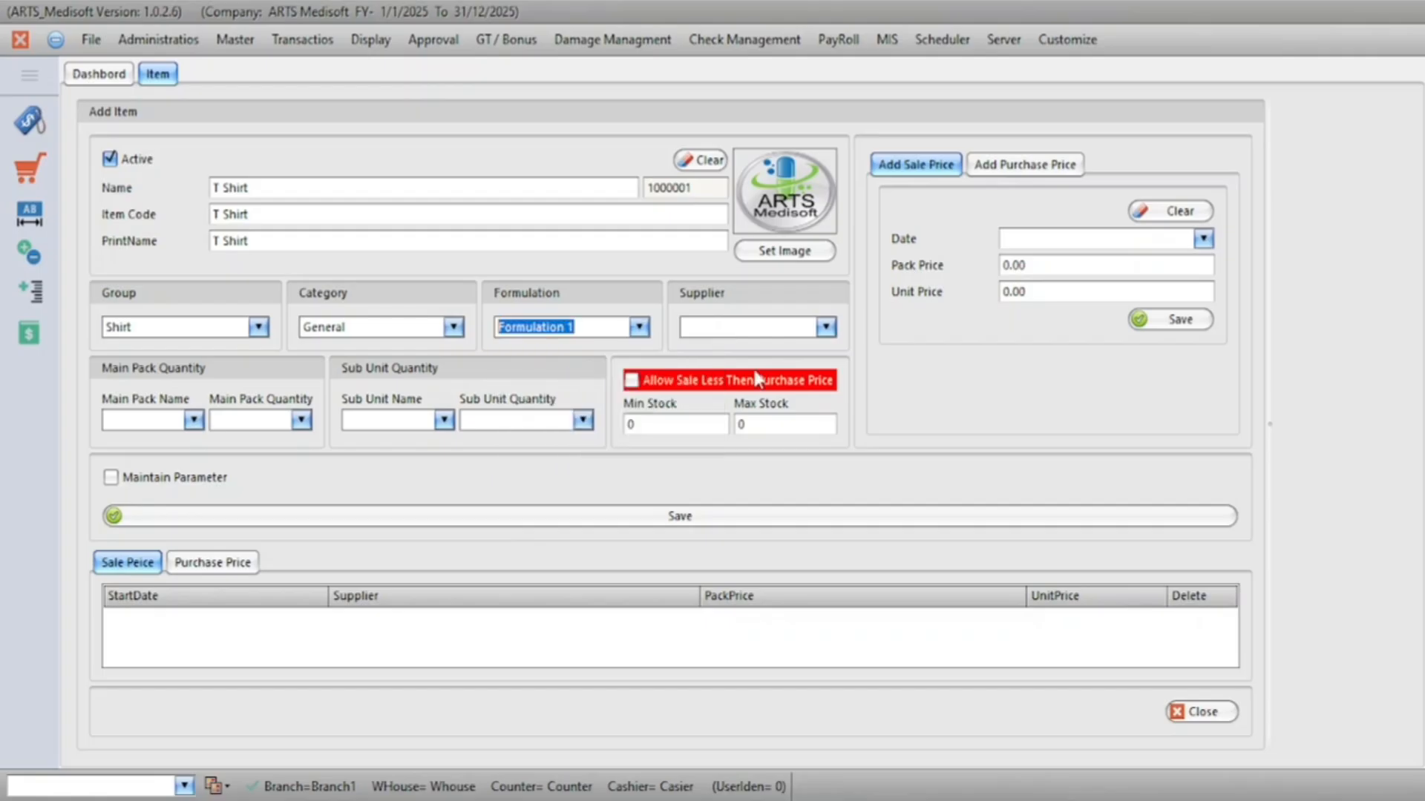
click(826, 329)
click(761, 366)
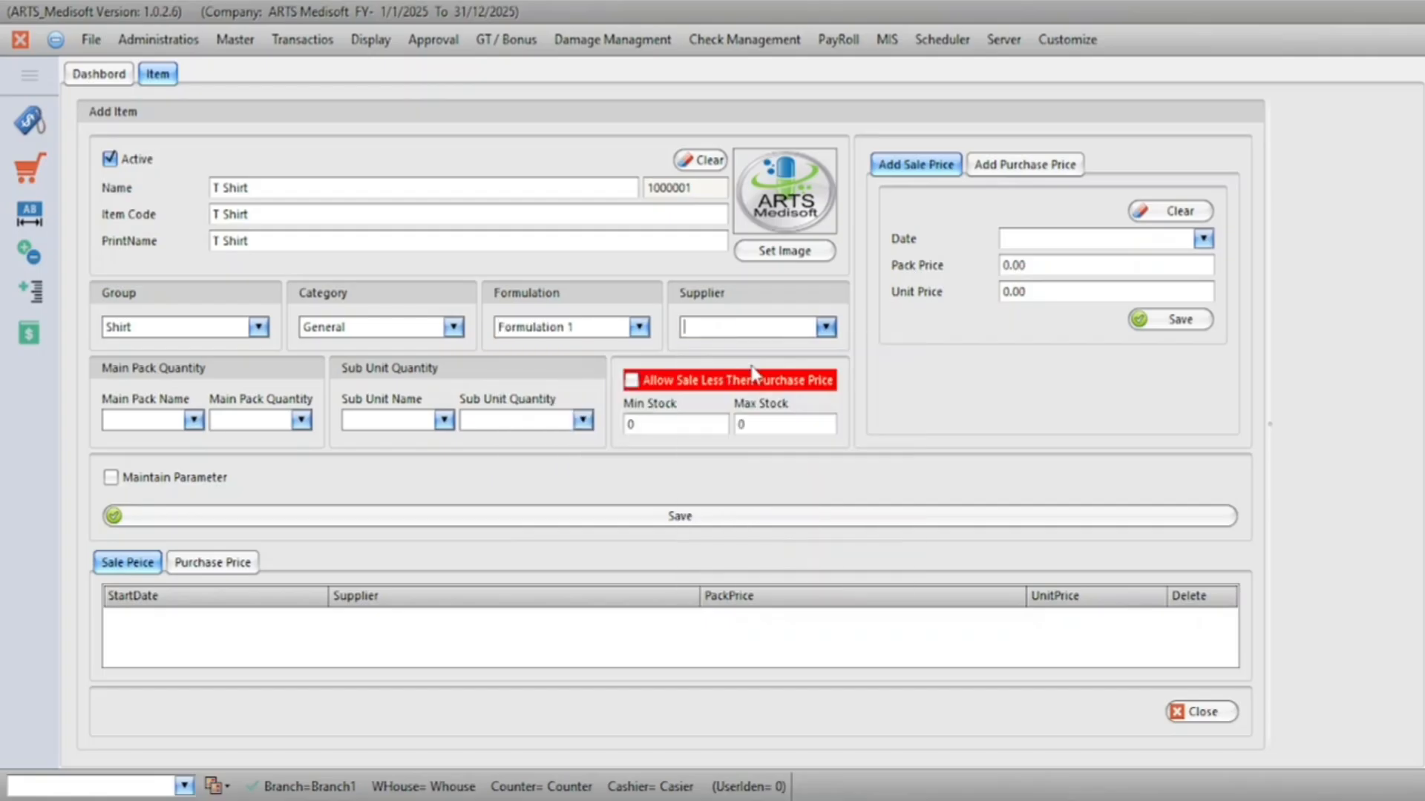
- Set the item's main pack name to Pack with a main pack quantity of 1
click(194, 421)
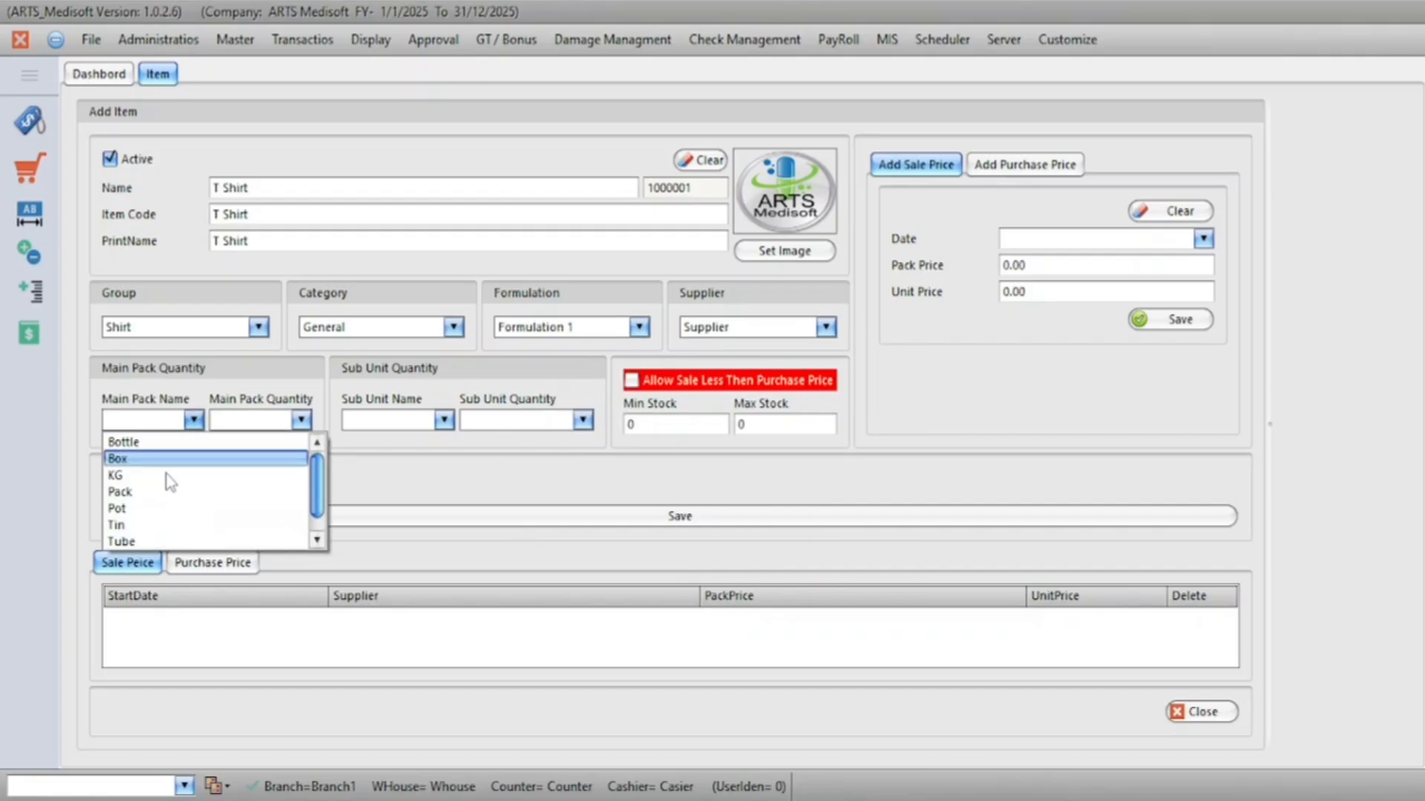
click(154, 493)
click(300, 421)
click(275, 459)
- Set the T Shirt item's sub unit name to Pcs and its sub unit quantity to 1
click(443, 421)
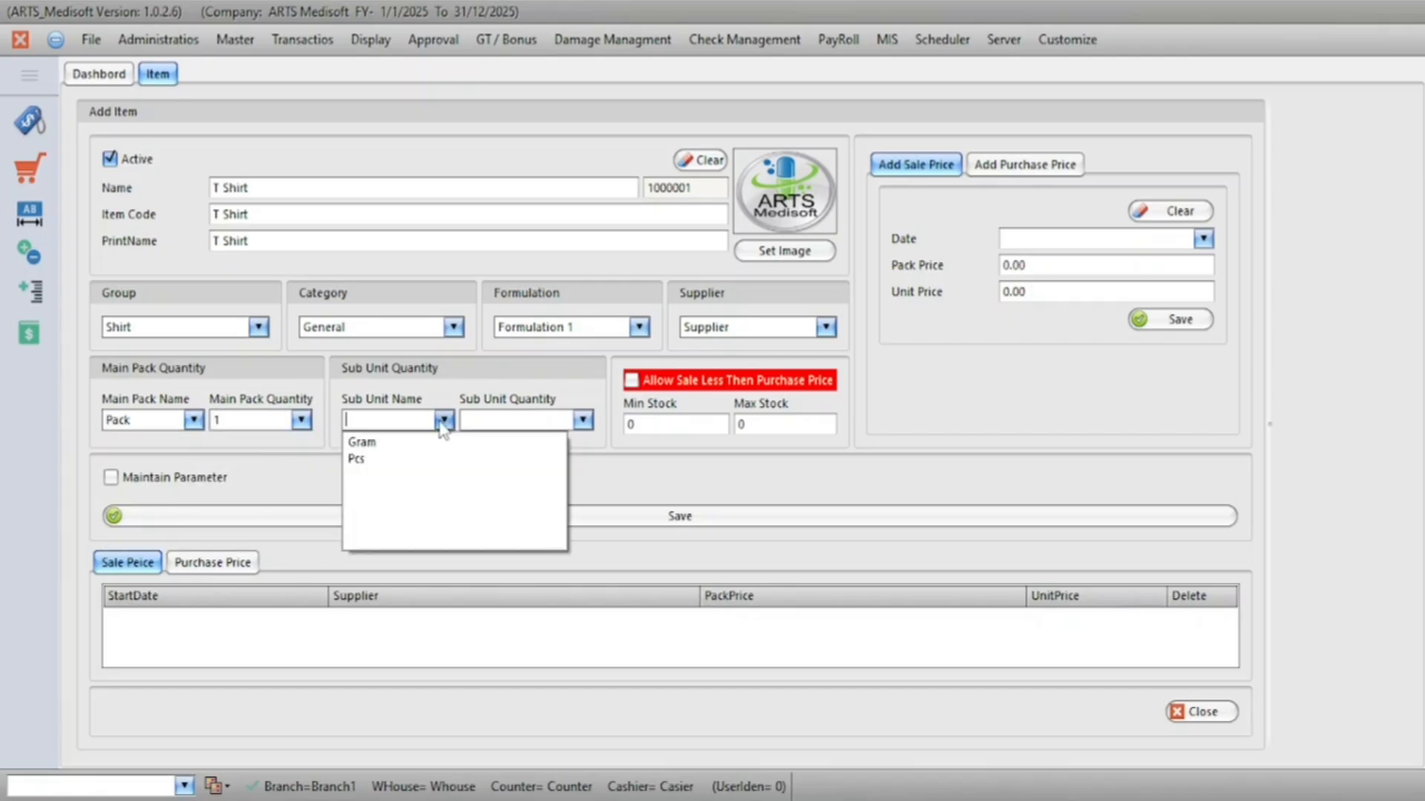
click(382, 460)
click(583, 420)
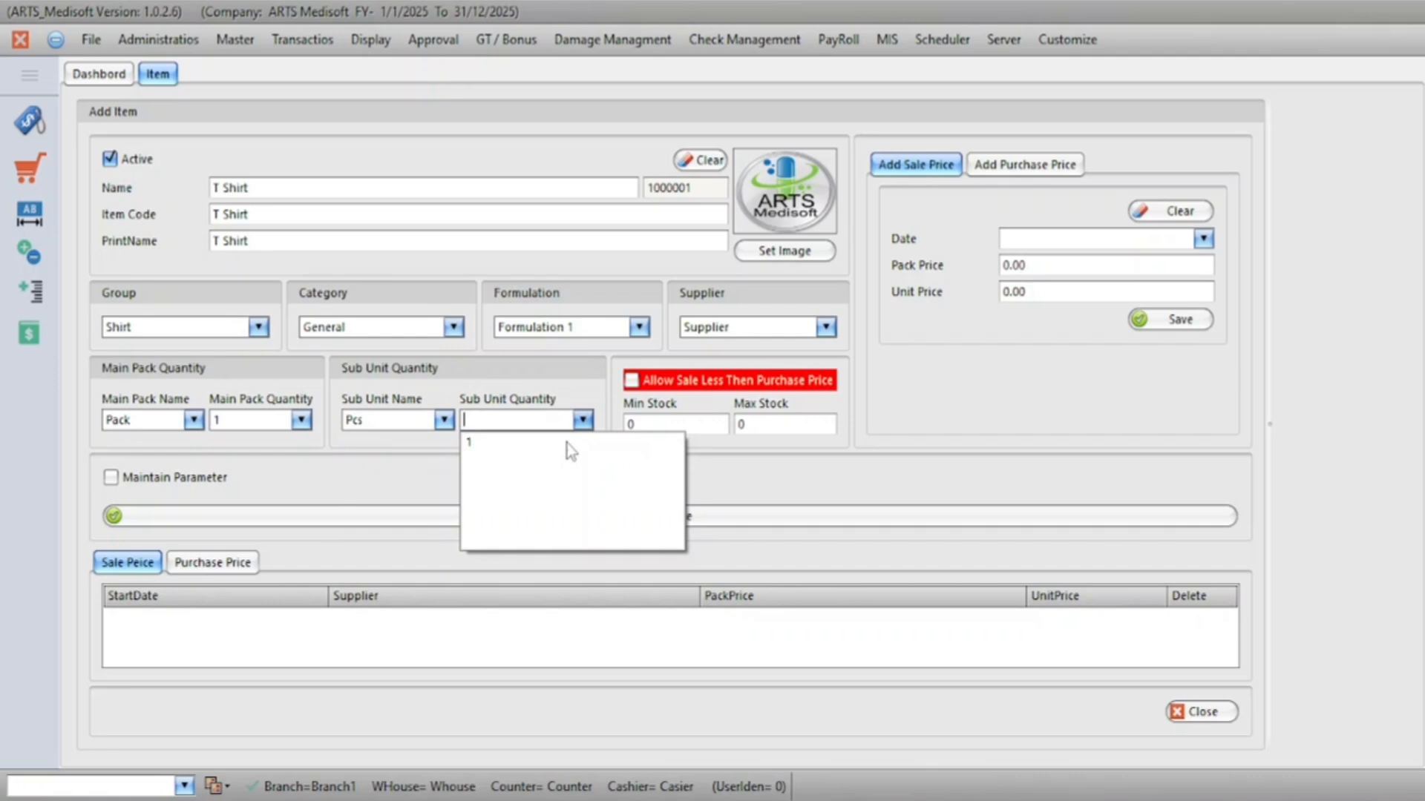
click(494, 445)
- Save the T Shirt item with a minimum stock of 2 and Maintain Parameter enabled
click(667, 420)
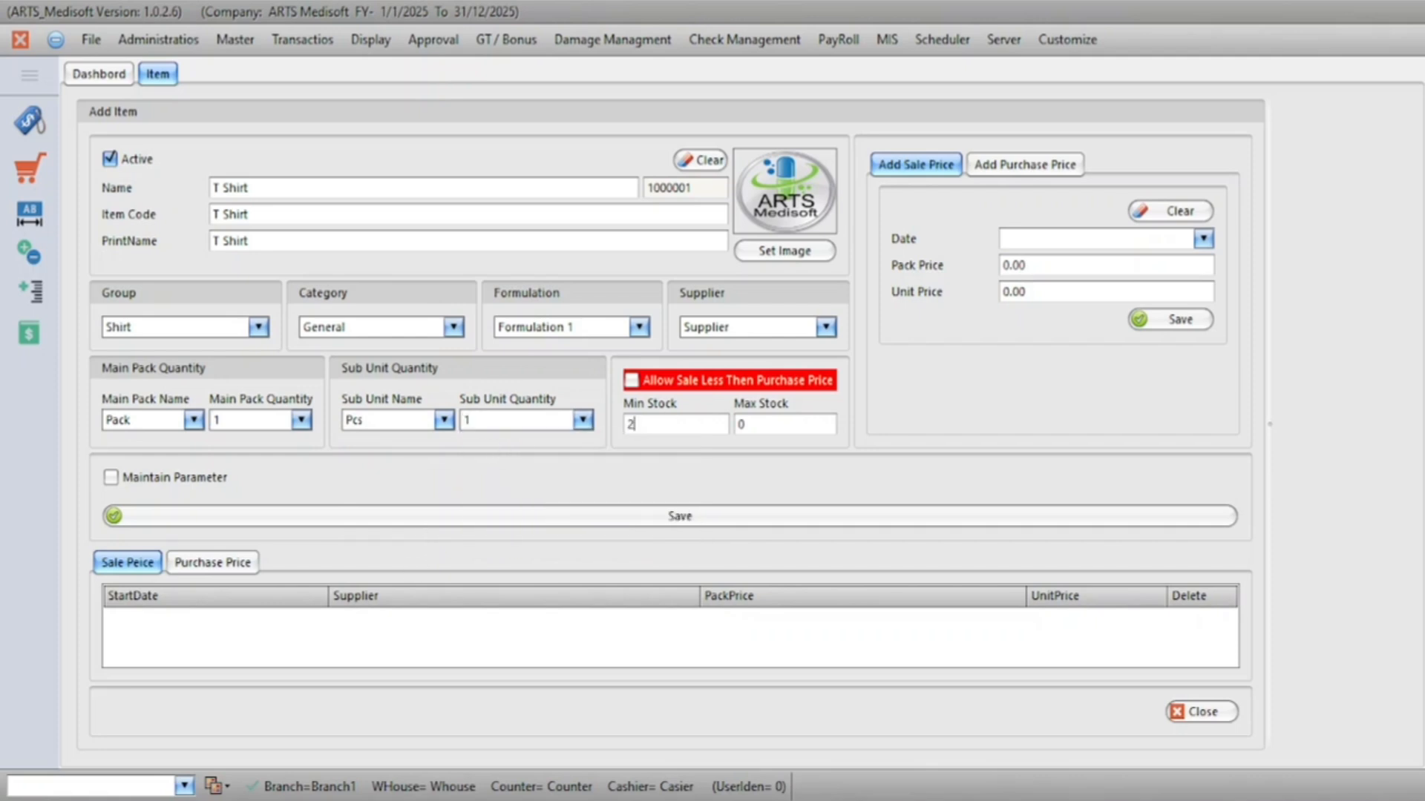
click(118, 483)
click(666, 517)
click(820, 443)
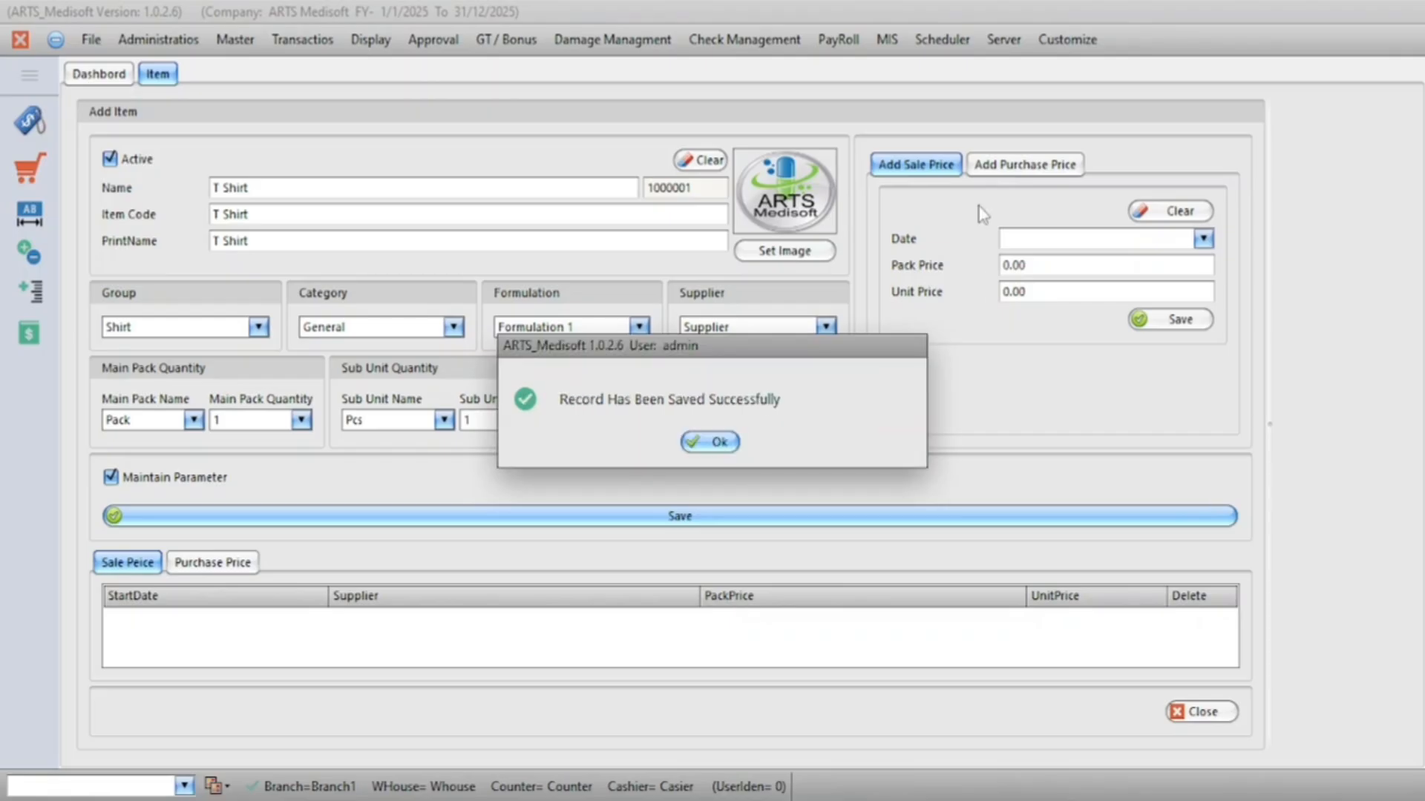
click(709, 444)
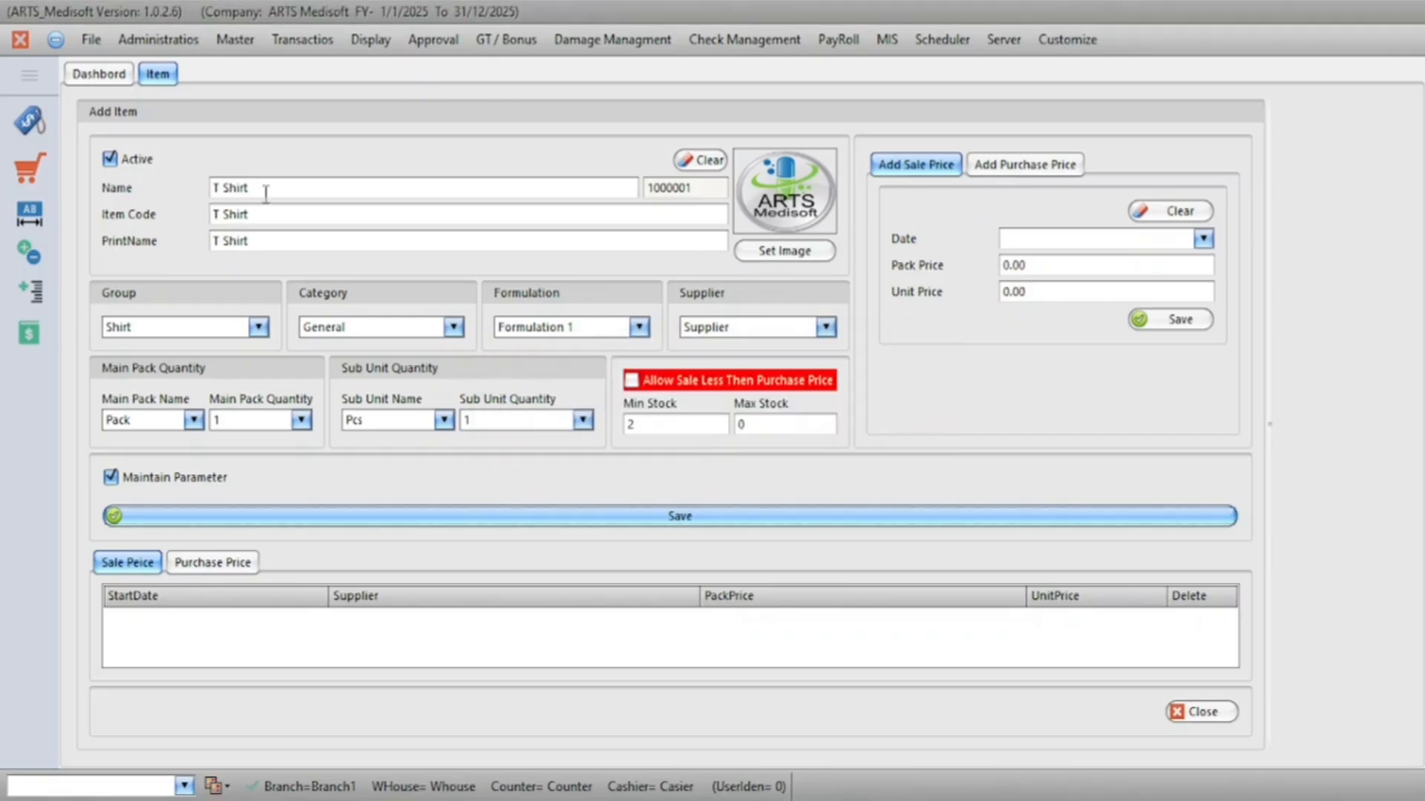
- Add and save a T Shirt sale price dated 29/4/2025 with a pack price of 500
click(1203, 239)
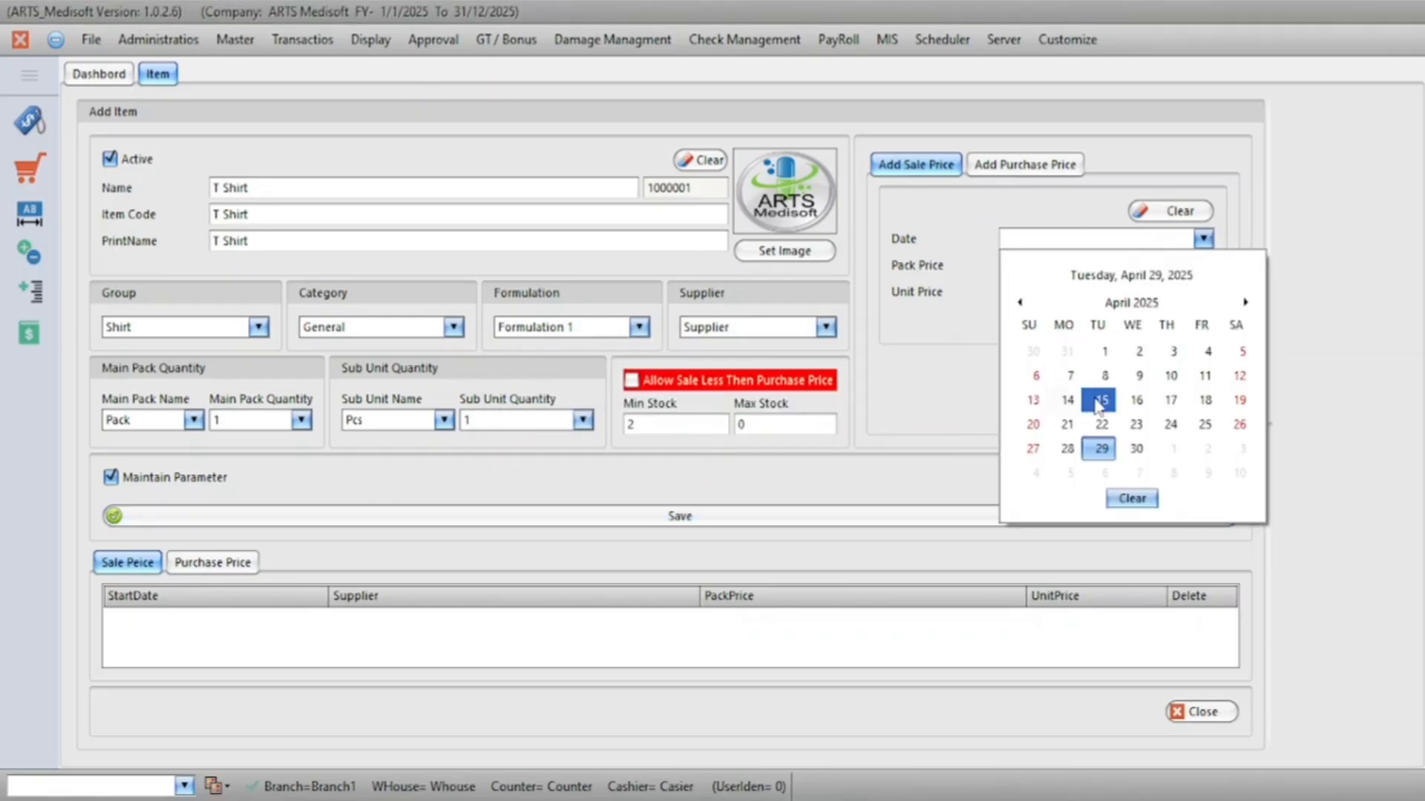
click(1102, 449)
key(Return)
text(500)
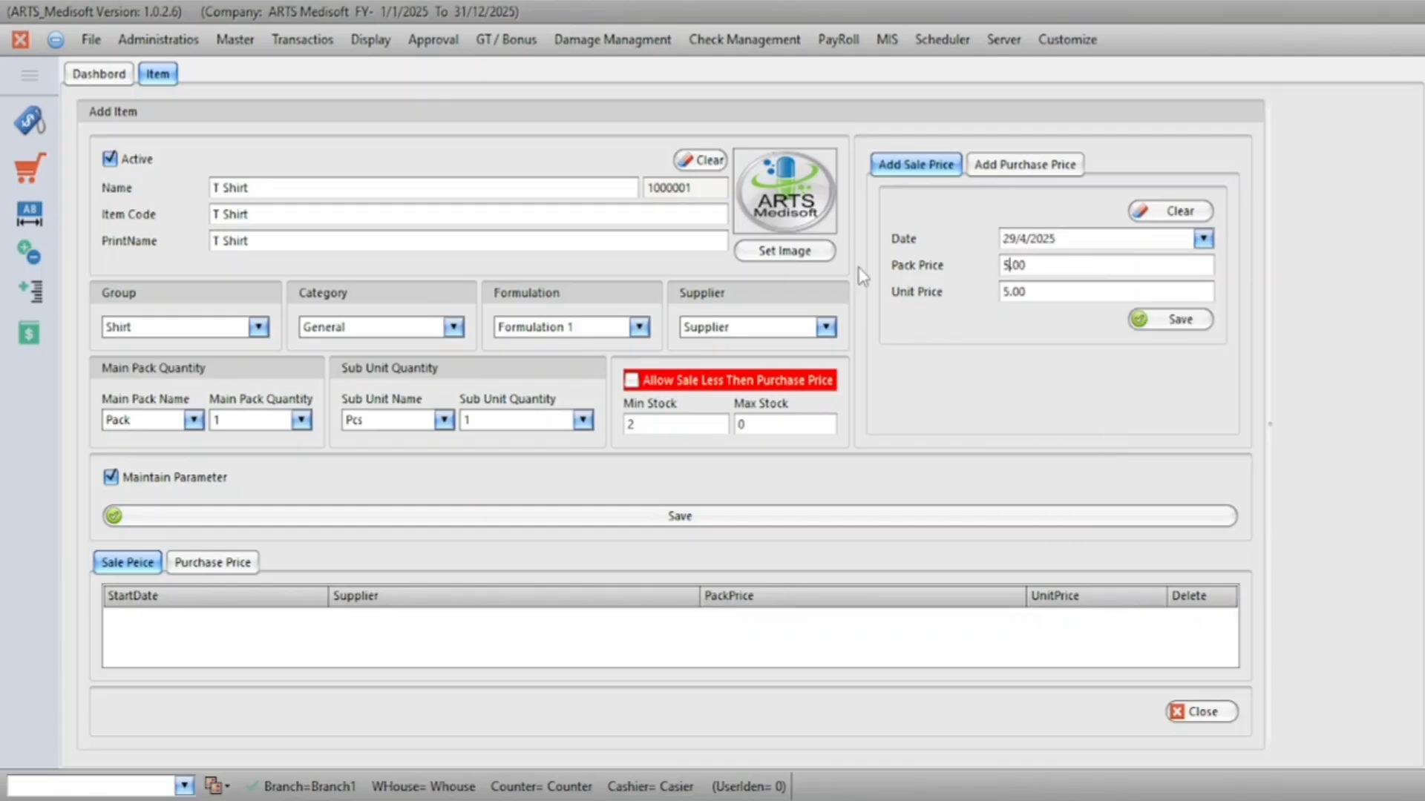
click(1180, 319)
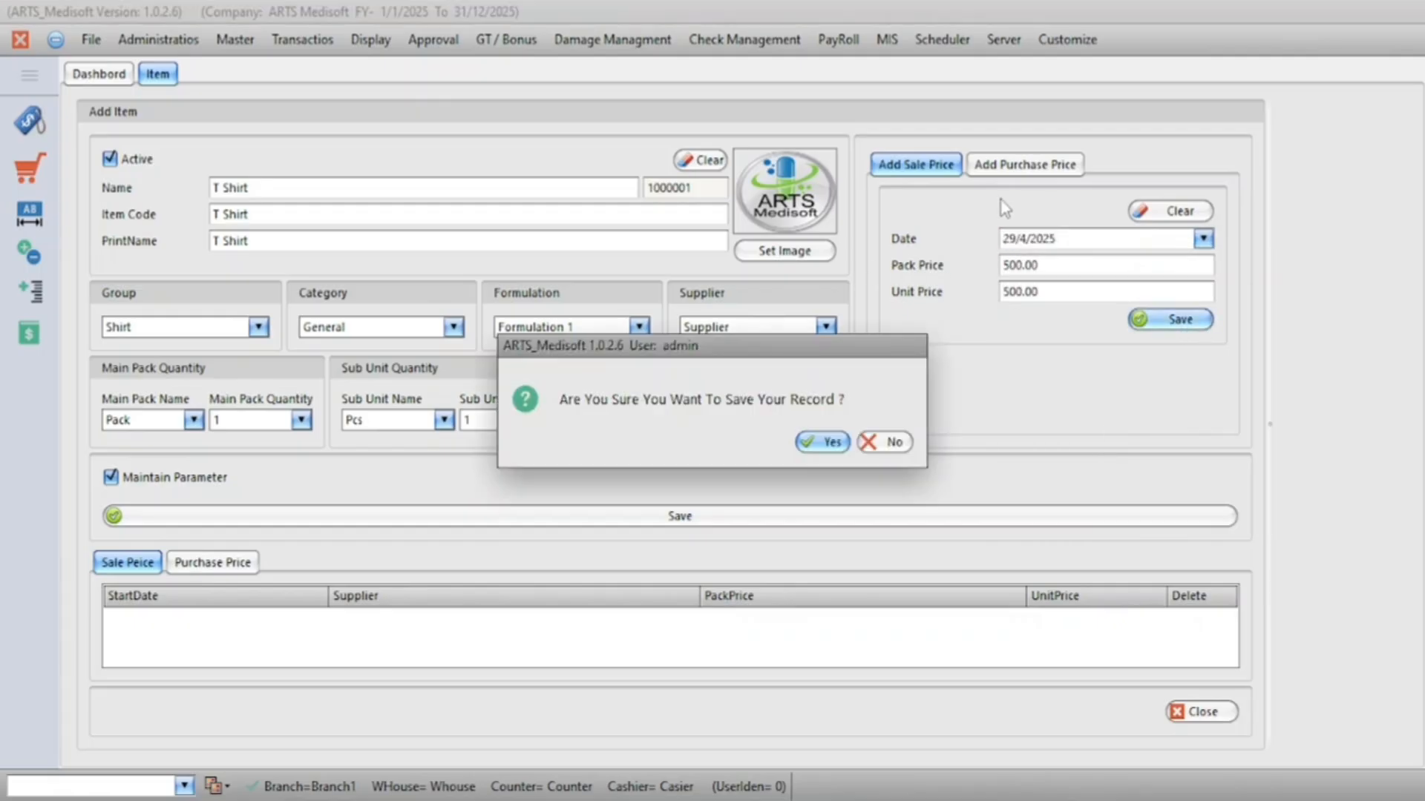
key(Return)
- Add and save a T Shirt purchase price dated 29/4/2025 with a pack price of 450
click(1024, 166)
click(1202, 238)
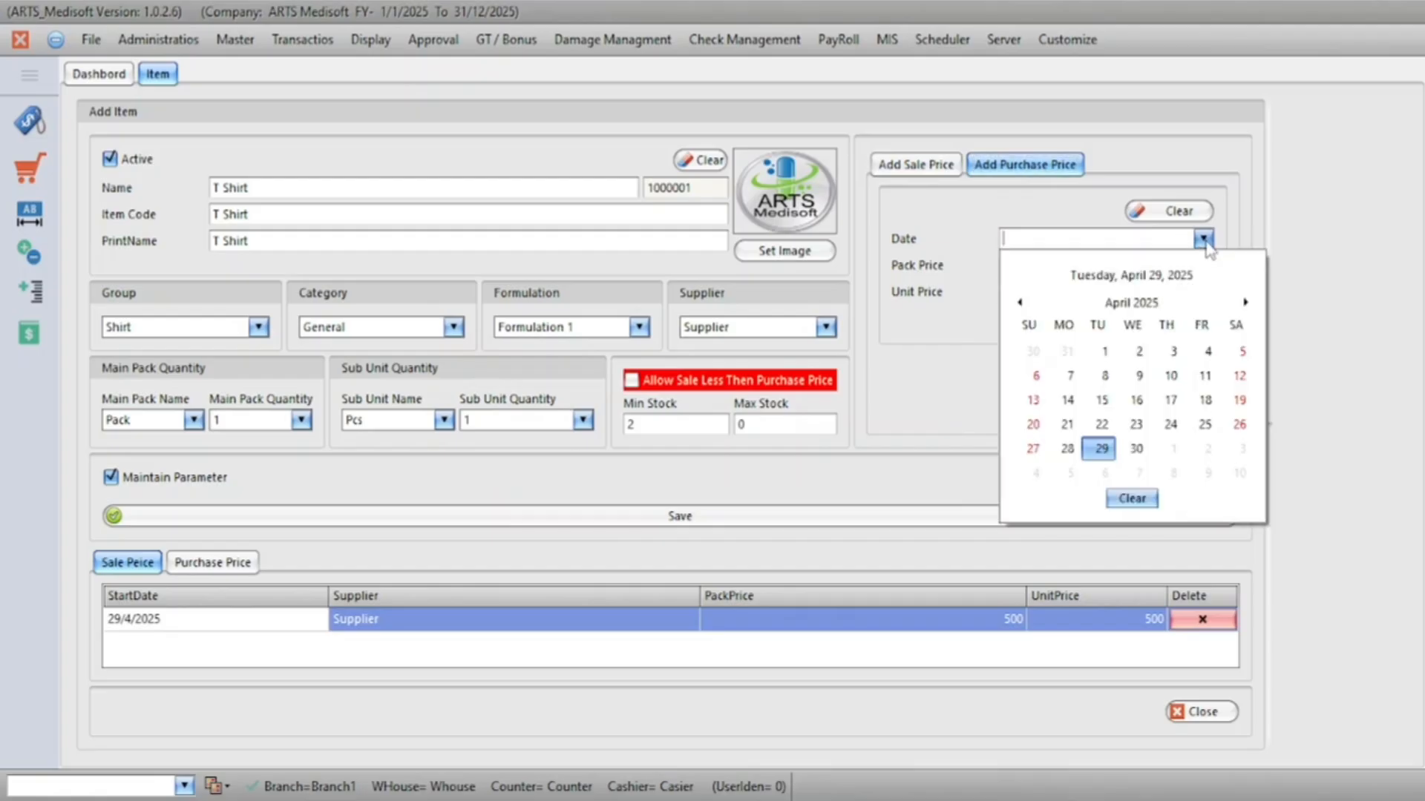
click(1101, 448)
click(1042, 267)
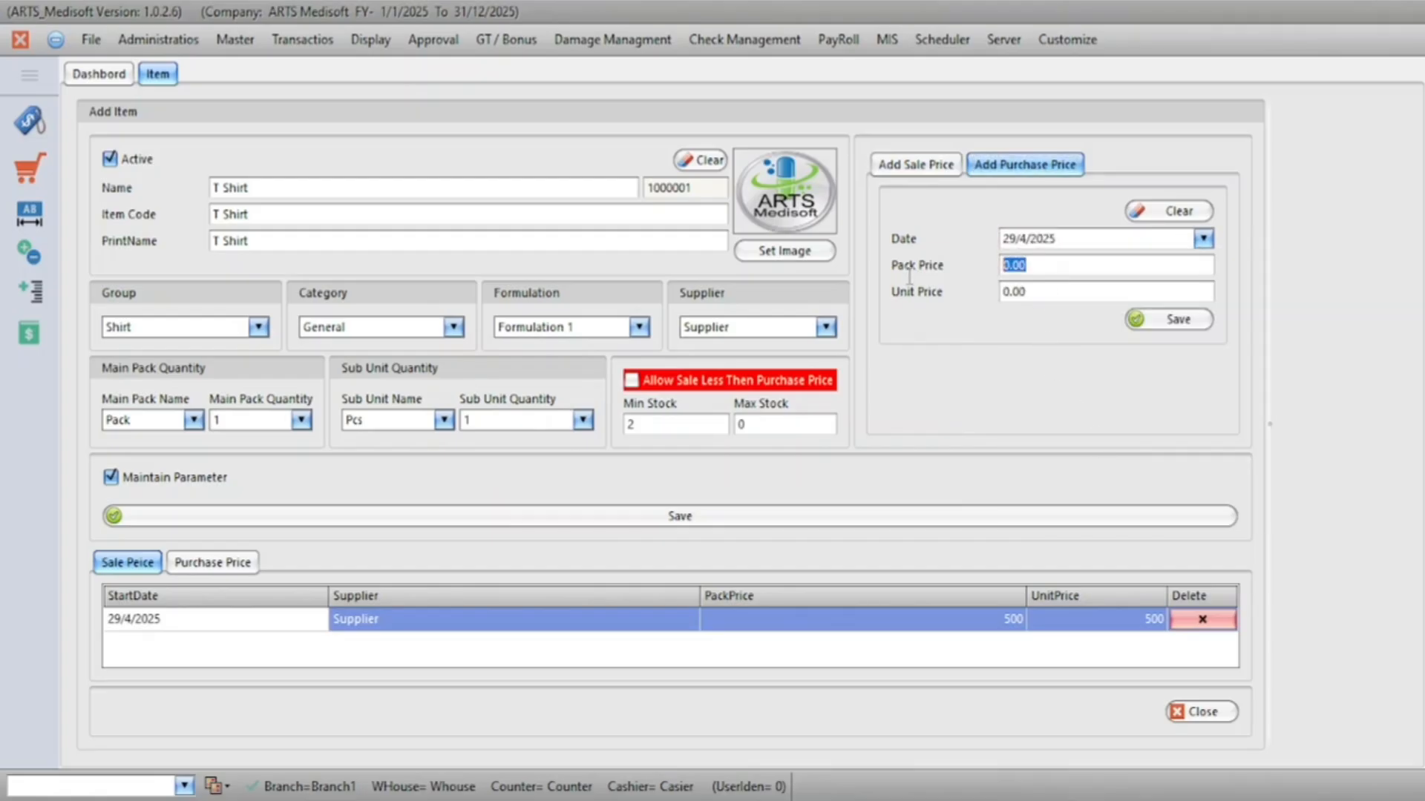
text(450)
click(1177, 319)
key(Return)
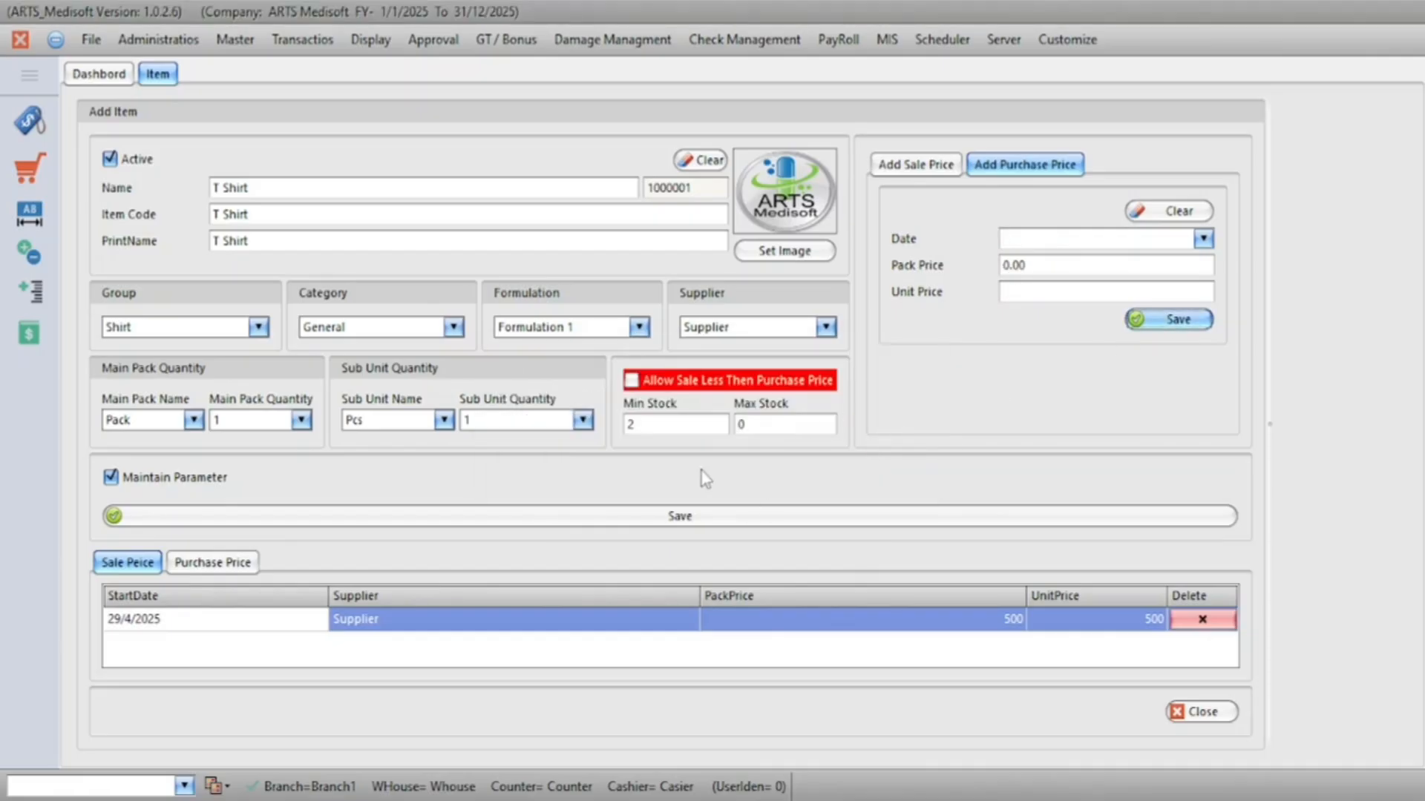
- Clear the item form and start a new item with Pant as its name, item code and print name
click(702, 160)
text(P)
key(Return)
key(Return)
key(Return)
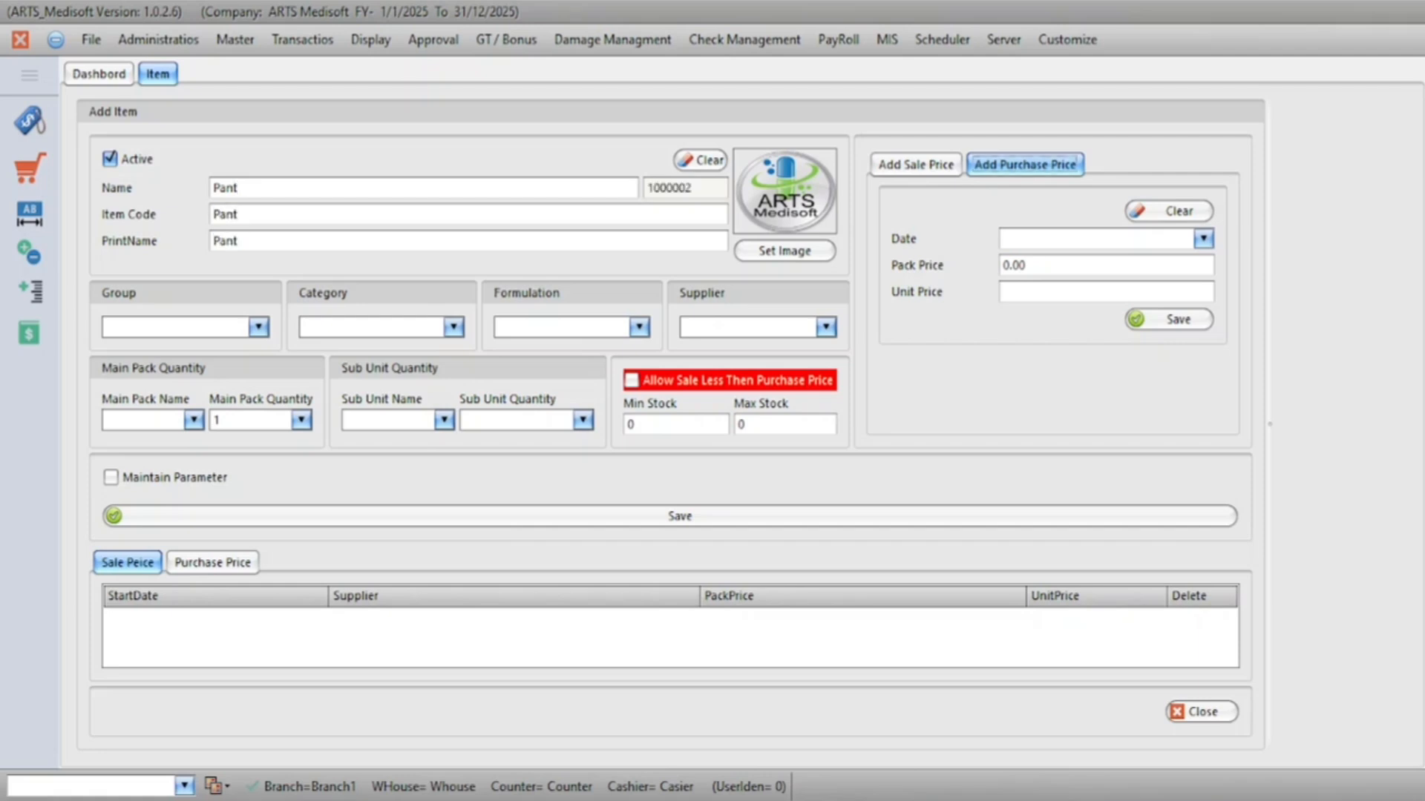
- Set the Pant item's group to Pant, category to General, formulation to Formulation 1 and supplier to Supplier
click(258, 328)
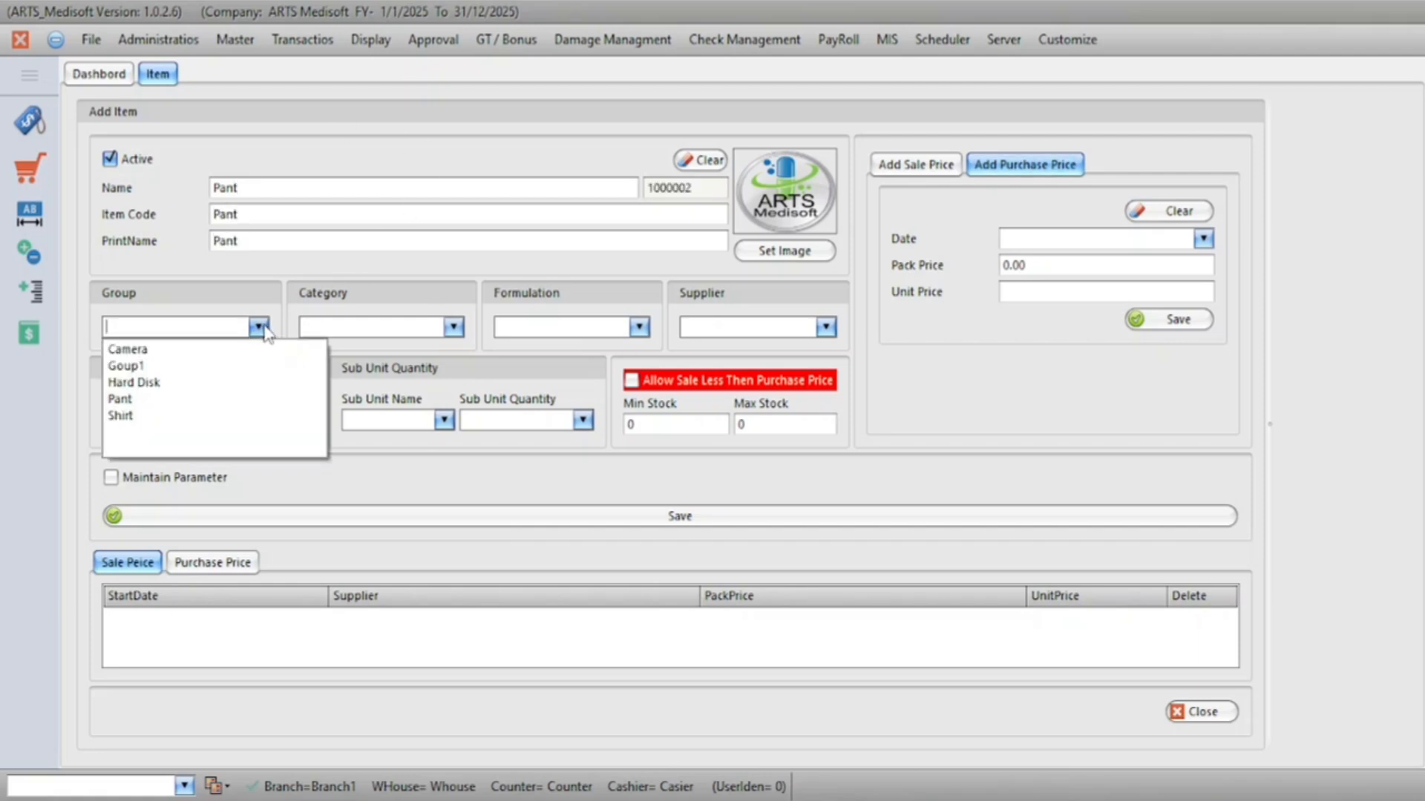
click(178, 401)
key(Return)
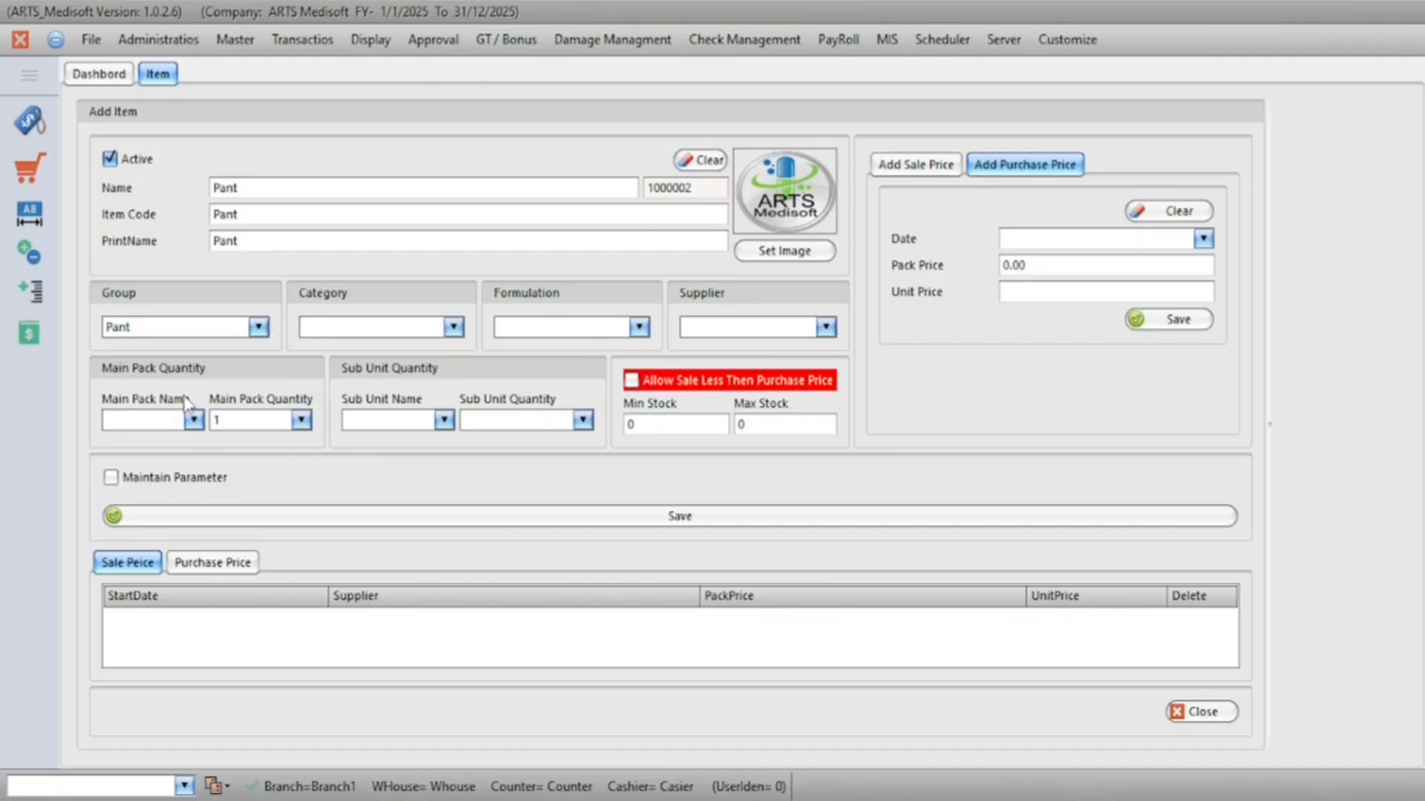
text(Camera)
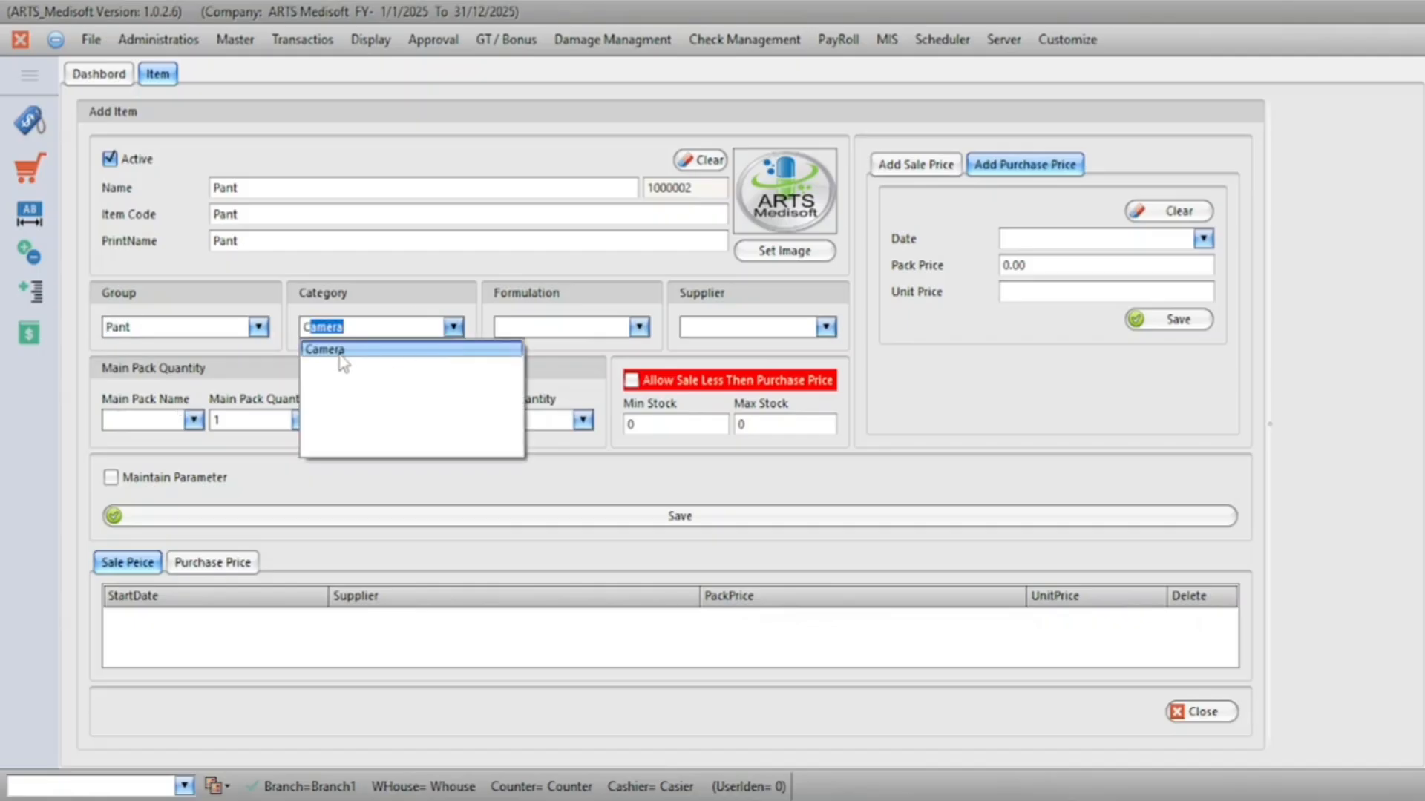
click(455, 330)
click(455, 330)
click(398, 366)
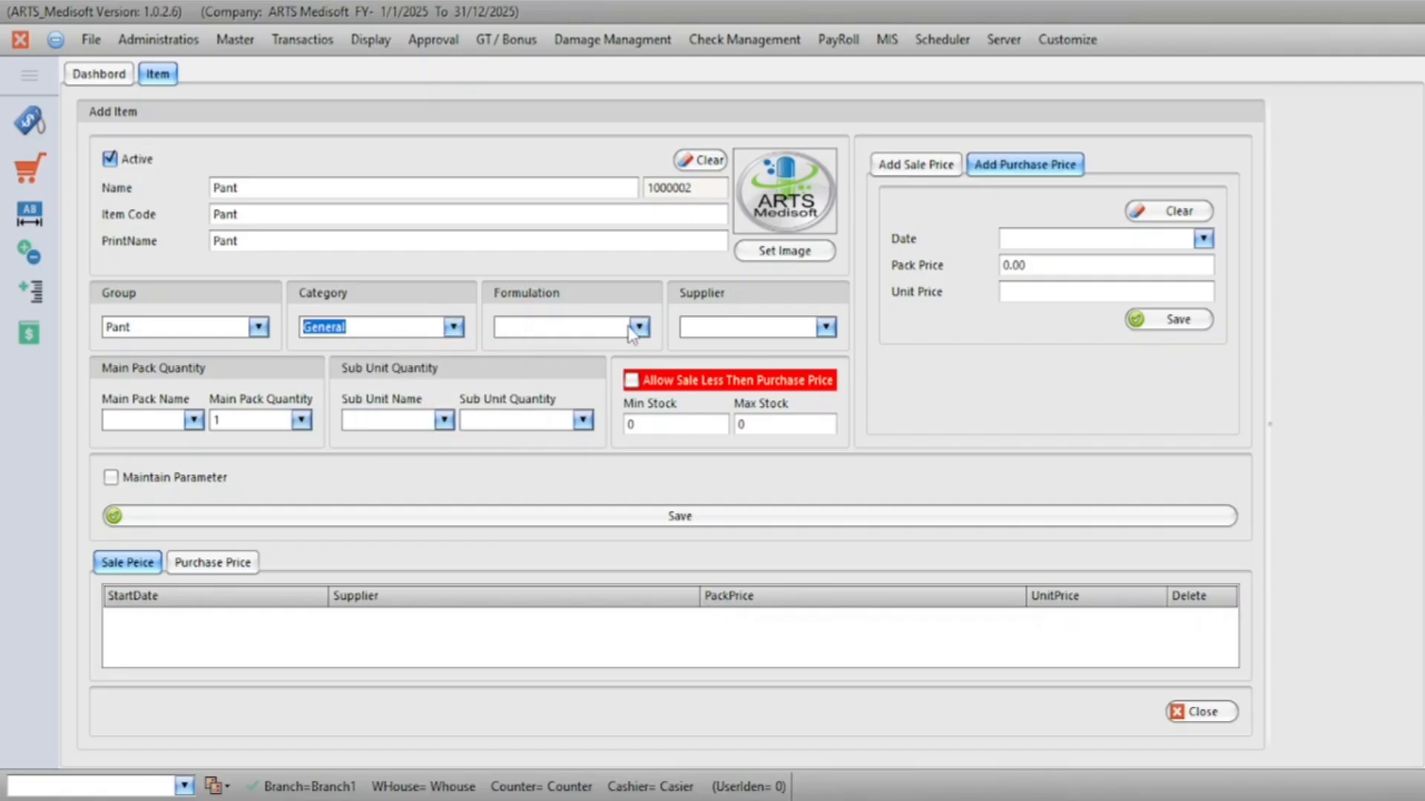
click(638, 327)
click(578, 368)
click(825, 328)
click(698, 454)
- Set the Pant item's main pack to Pack with quantity 1 and its sub unit to Pcs with quantity 1
click(194, 420)
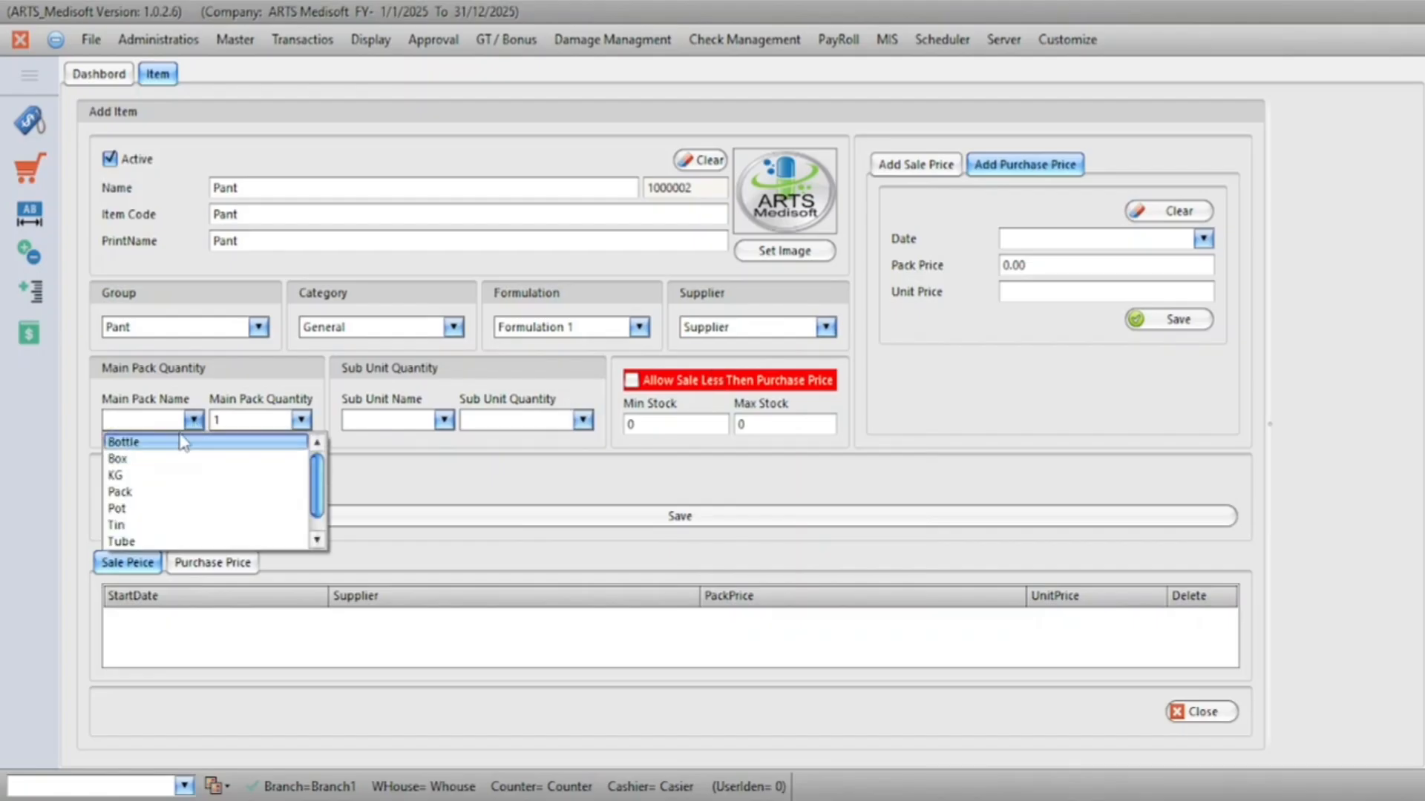
click(178, 419)
text(Pack)
key(Tab)
key(Tab)
key(Tab)
key(Tab)
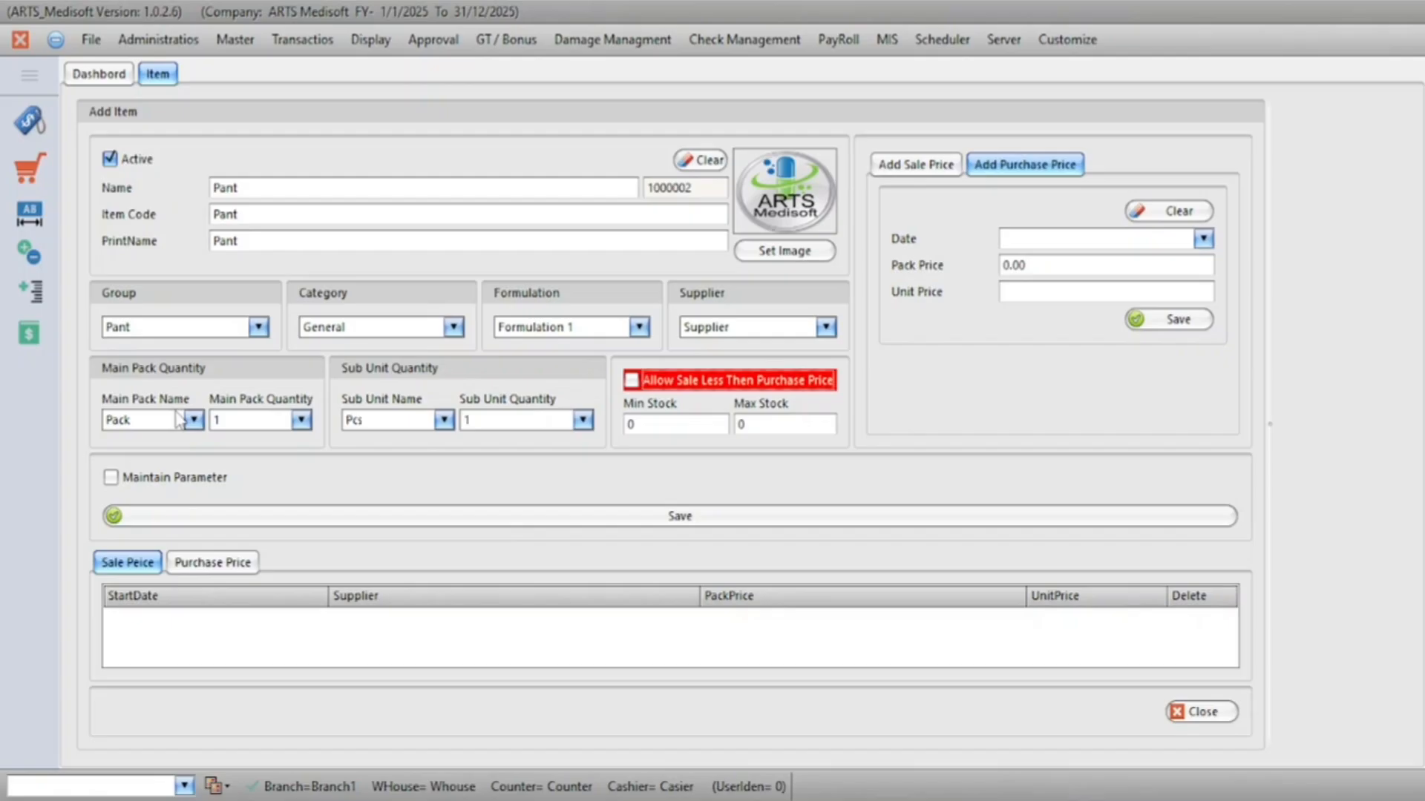
- Save the Pant item with a minimum stock of 2 and Maintain Parameter enabled
click(648, 420)
text(2)
click(182, 479)
click(557, 515)
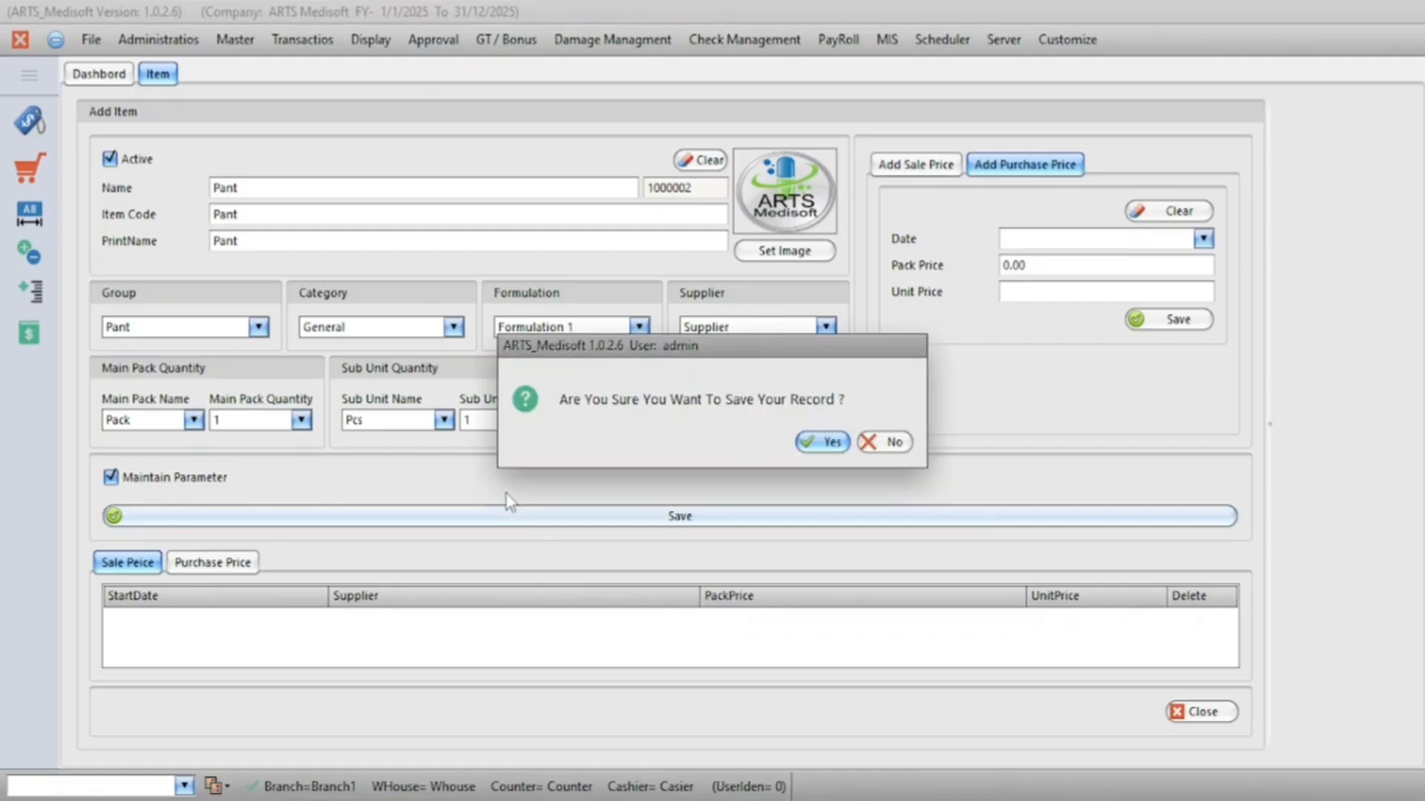
key(Return)
key(Return)
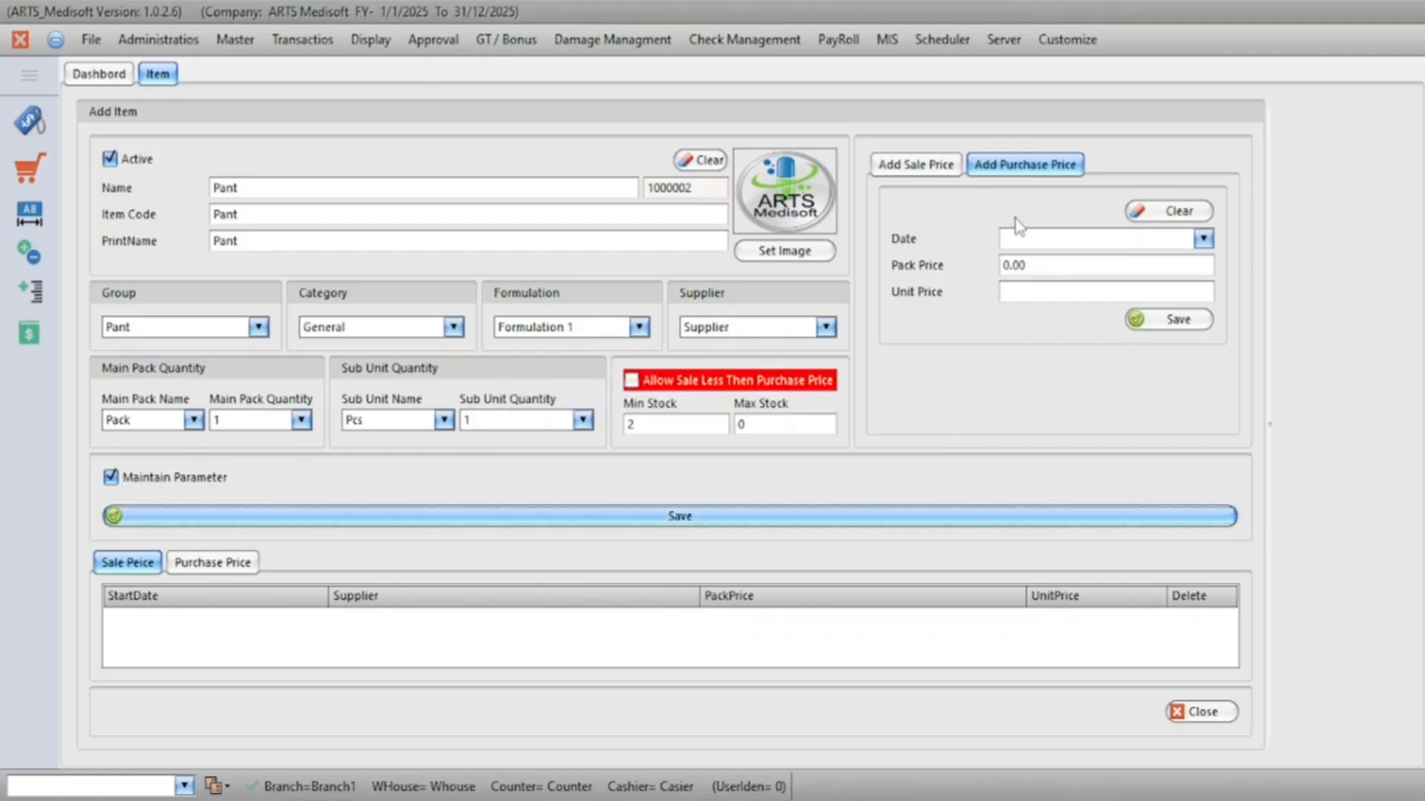
- Add and save a Pant purchase price dated 29/4/2025 with a pack price of 900
click(1203, 238)
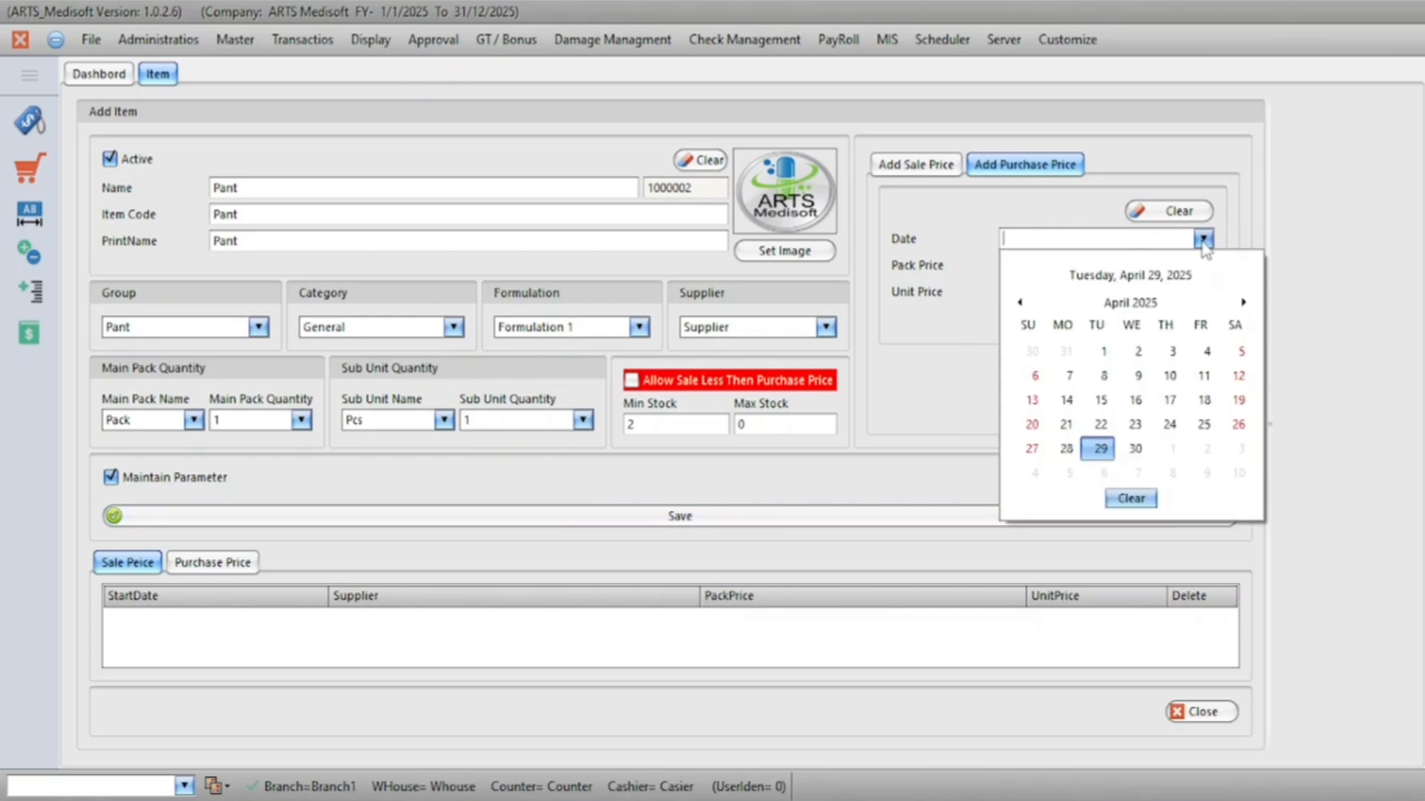
click(1097, 449)
click(1054, 262)
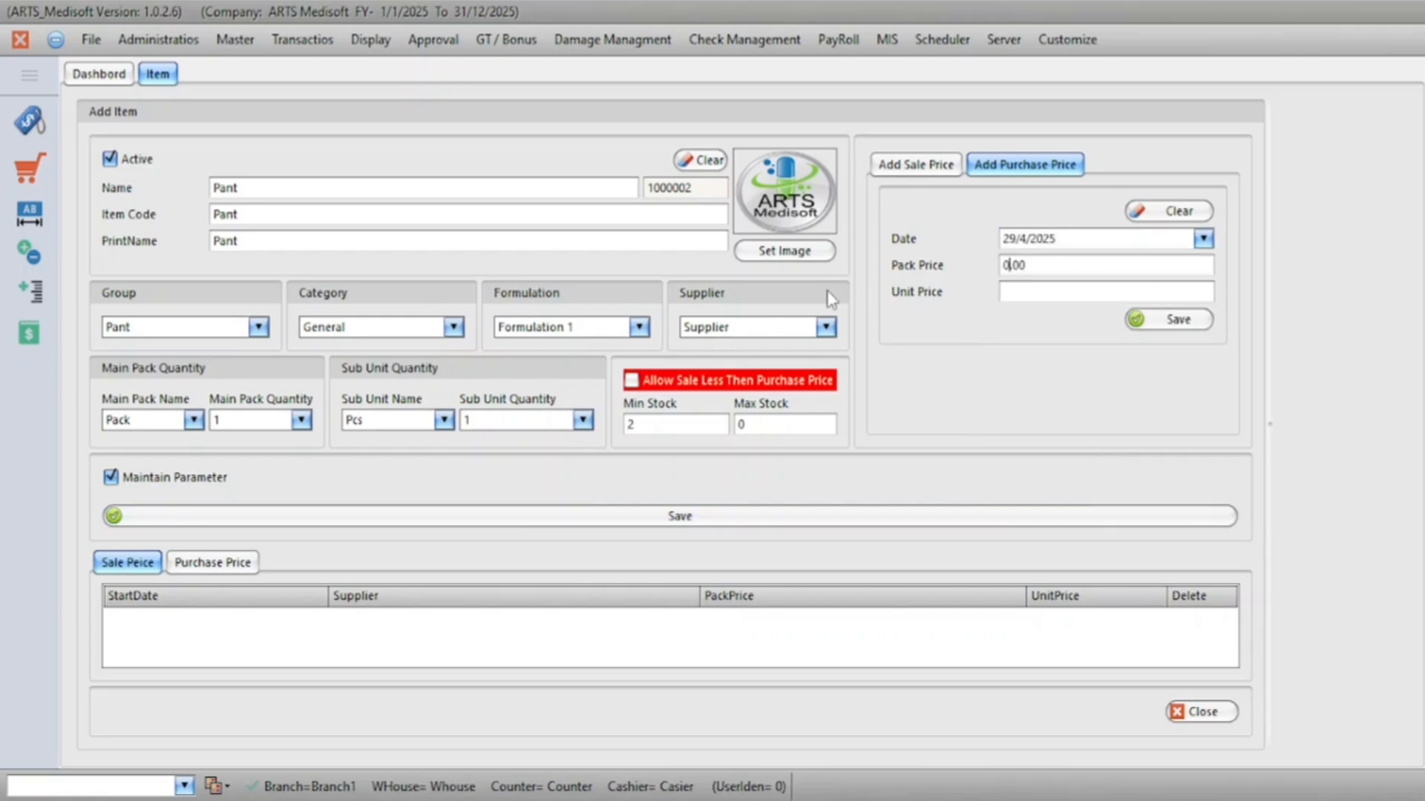
drag(1039, 264, 854, 275)
text(900)
click(1168, 321)
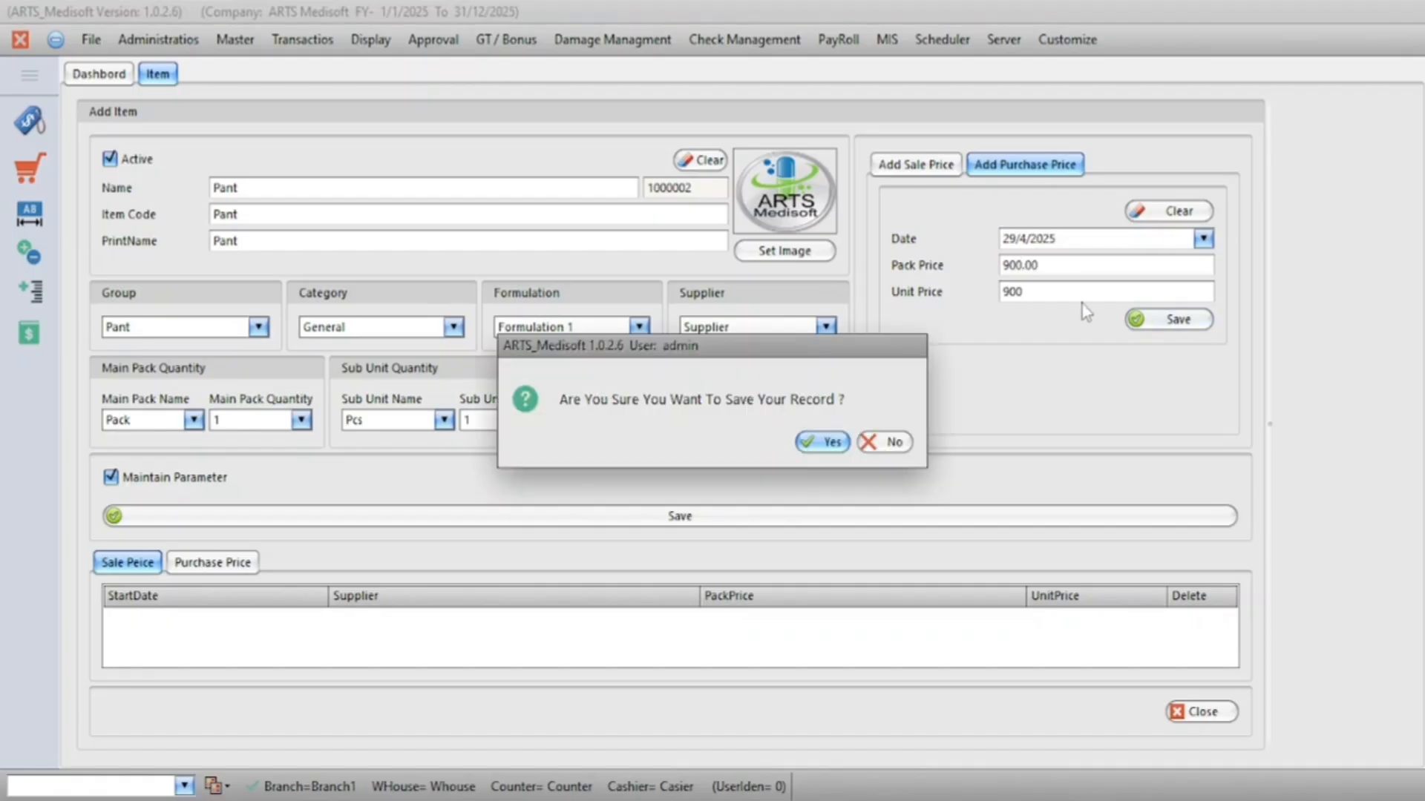
key(Return)
- Try to save a second Pant purchase price dated 29/4/2025 with a pack price of 1,000
click(1203, 238)
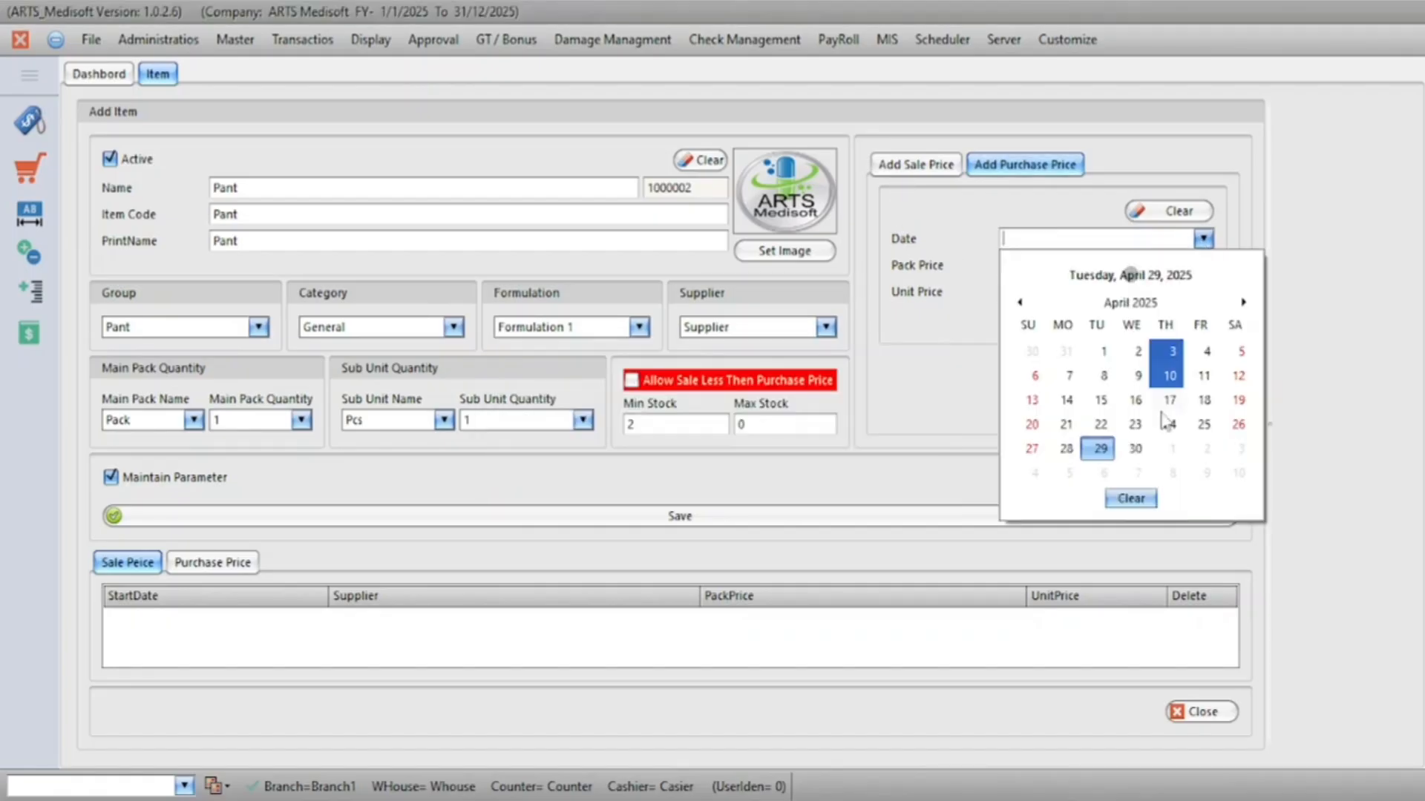
click(1100, 448)
drag(1046, 264, 821, 269)
text(1,000)
click(1161, 322)
key(Return)
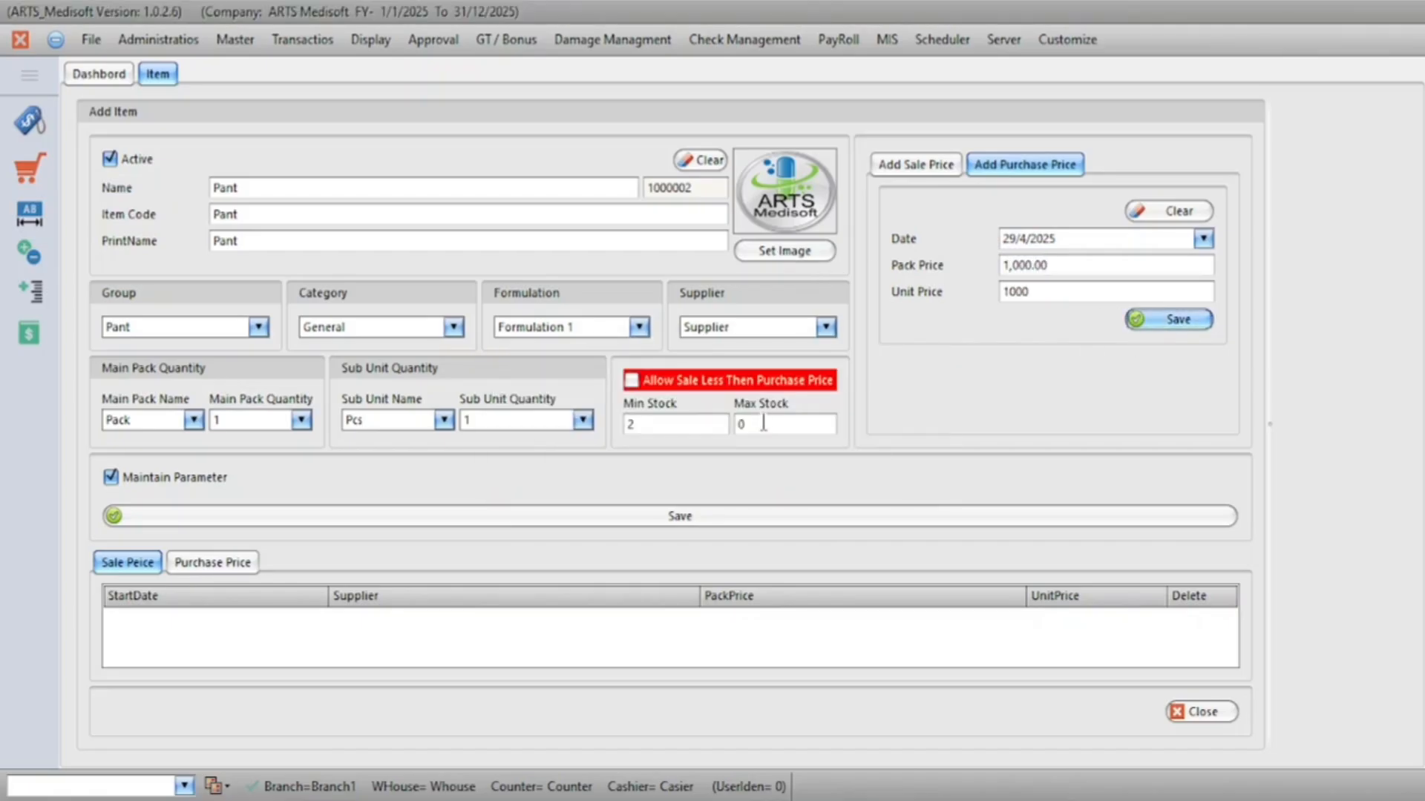
- Close the item form and open a new purchase voucher
click(1185, 714)
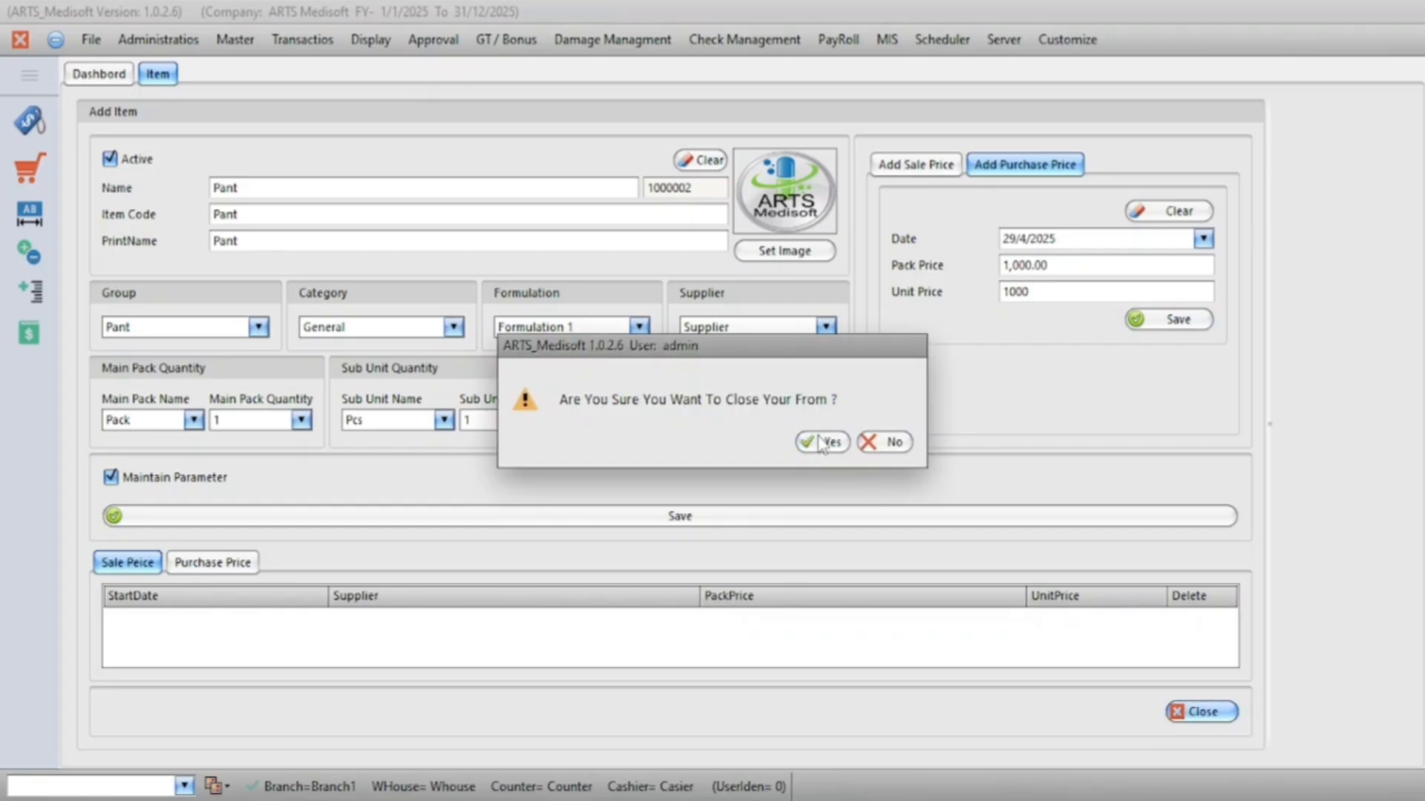
click(824, 443)
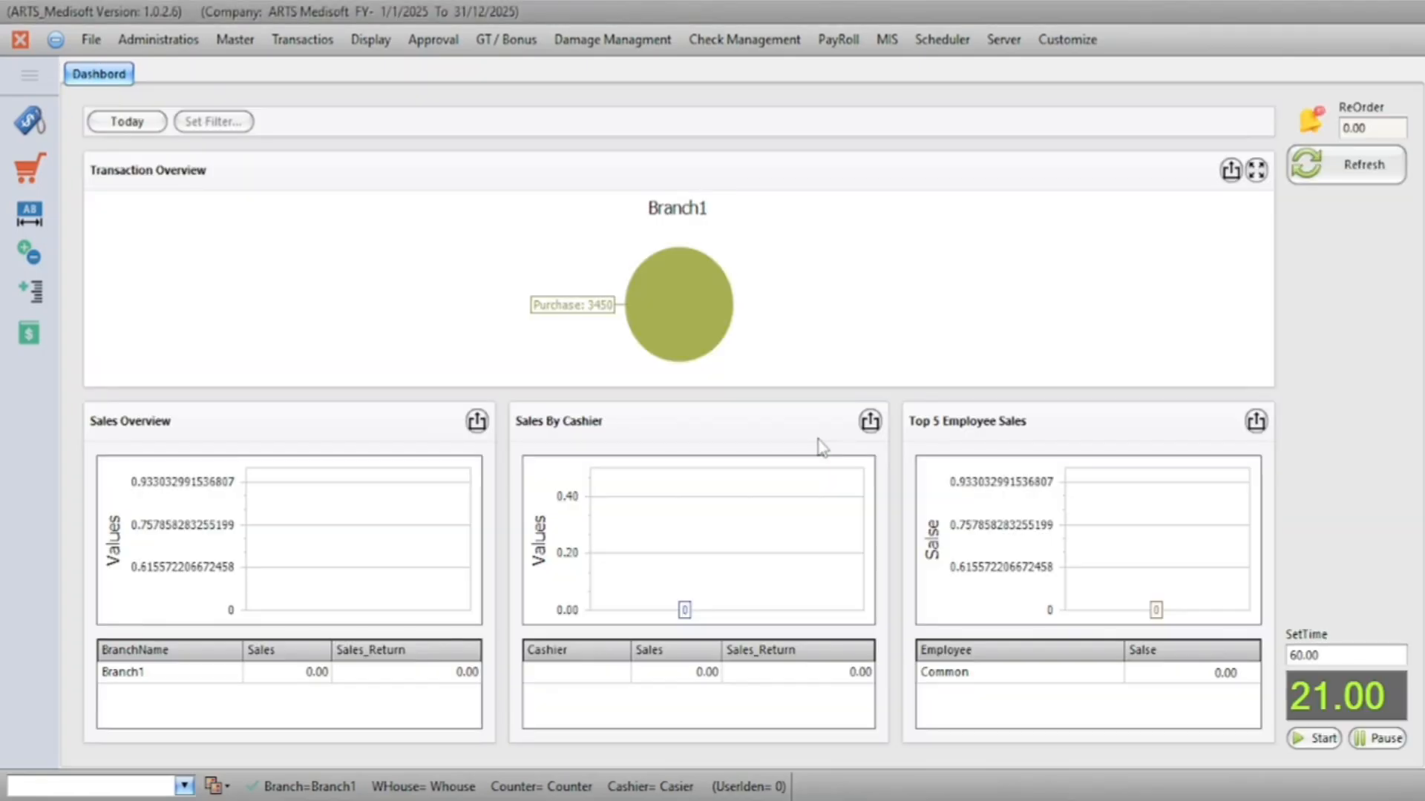
click(302, 41)
mouse_move(326, 126)
mouse_move(544, 132)
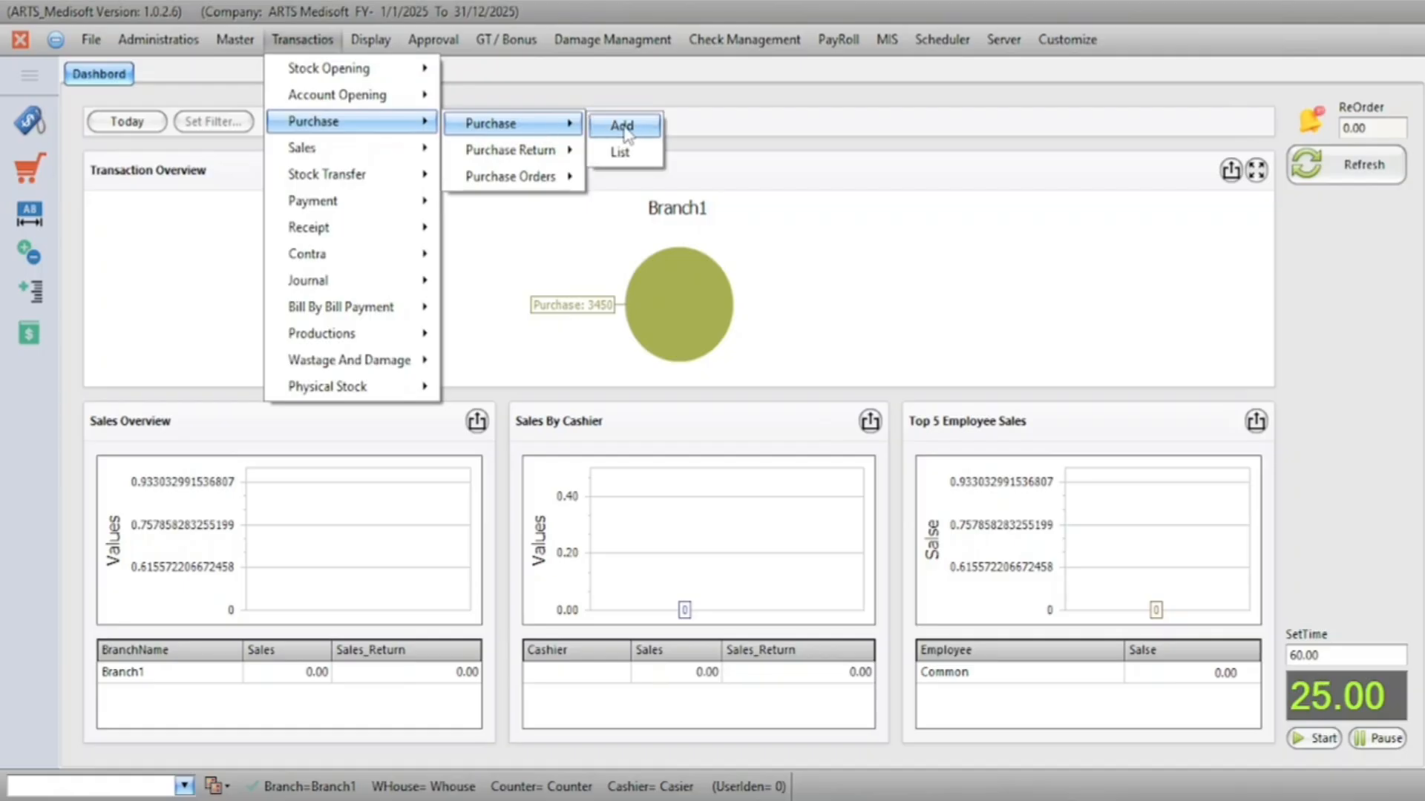
click(627, 126)
- Fill in the purchase voucher header with series Common, employee Common, type Purchase and supplier Supplier
key(Down)
key(Down)
key(Return)
key(Return)
key(Down)
key(Down)
key(Down)
key(Return)
key(Return)
key(Return)
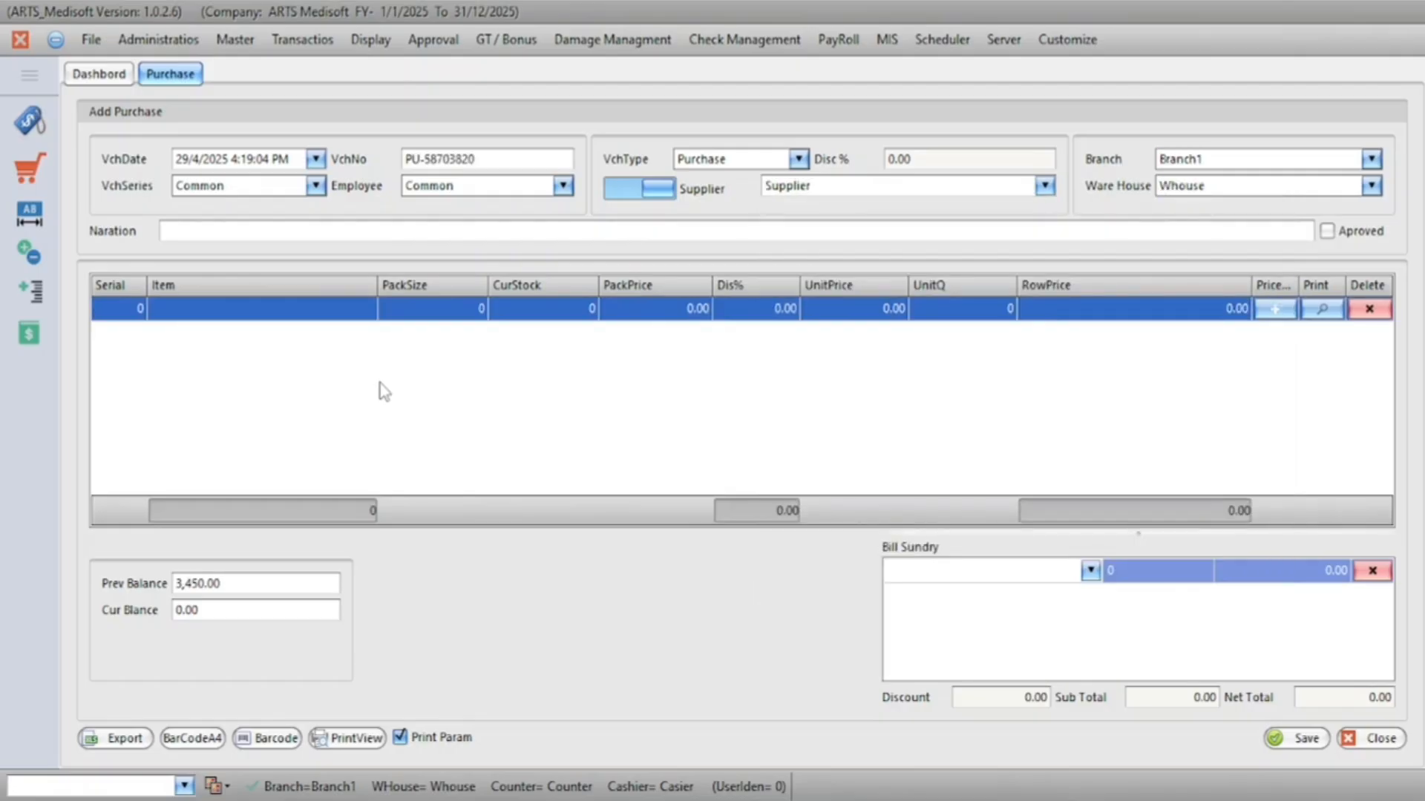
- Add T Shirt to the first item row of the purchase with a quantity of 10
click(179, 311)
click(213, 356)
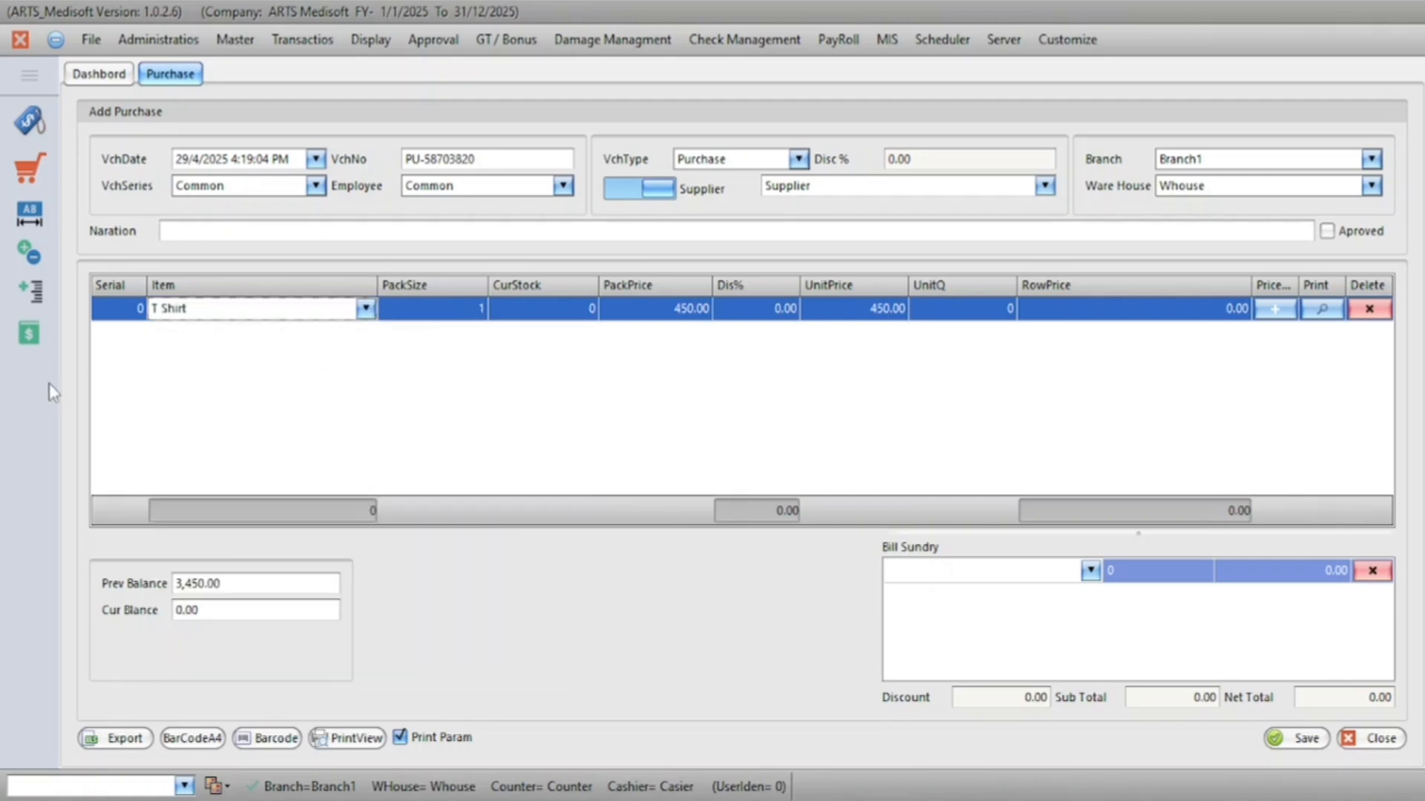
key(Return)
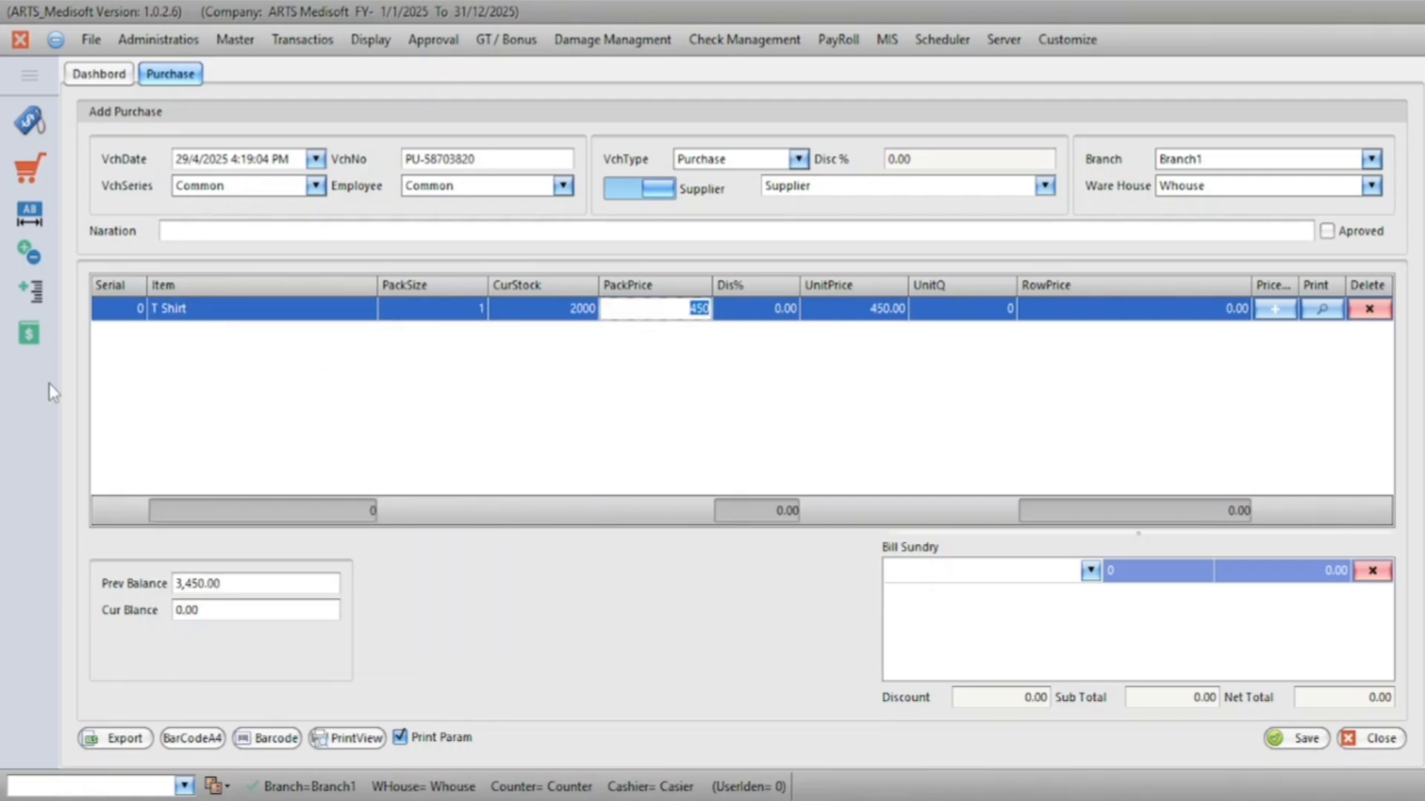
key(Return)
text(10)
key(Return)
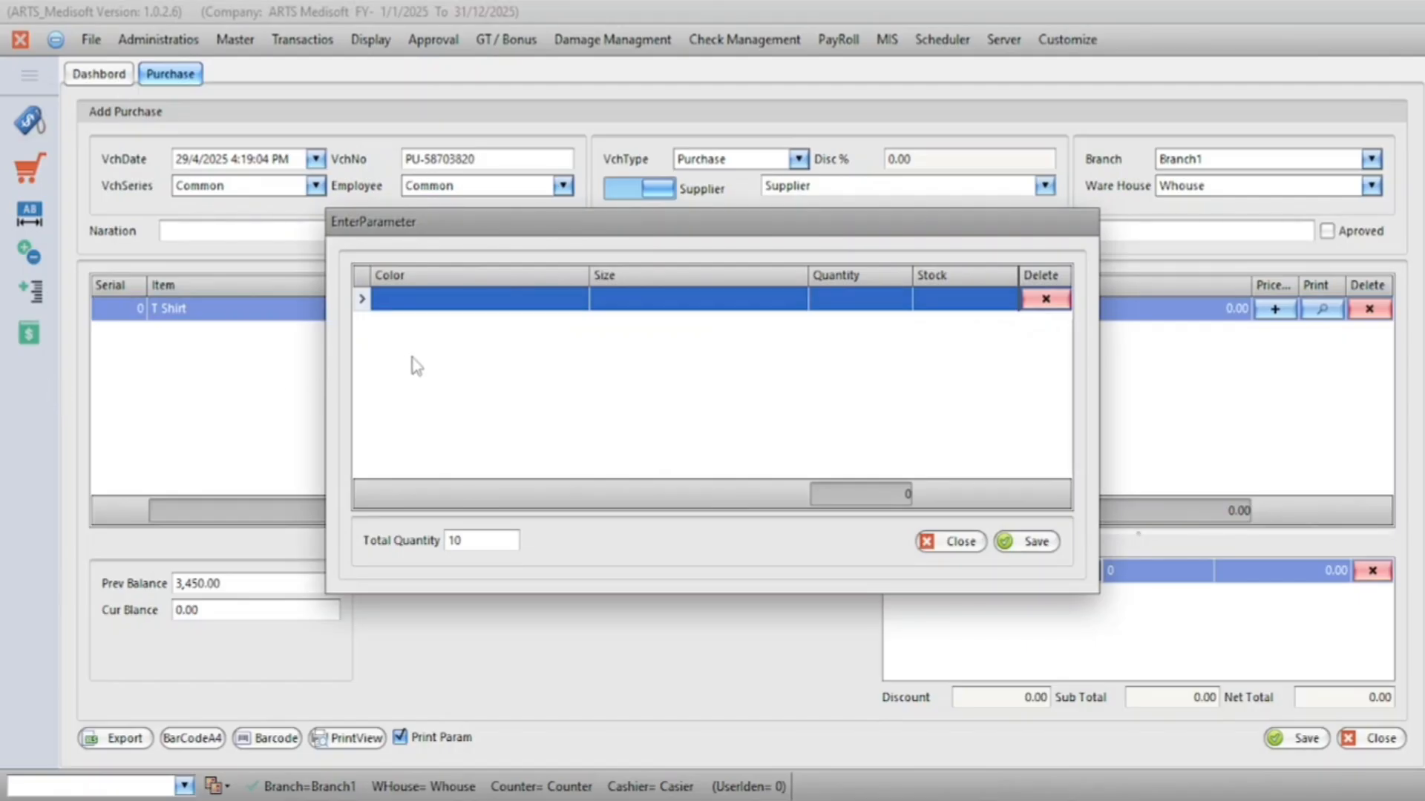
- Add a Black, size M row with a quantity of 2 to the T Shirt color and size breakdown
key(Return)
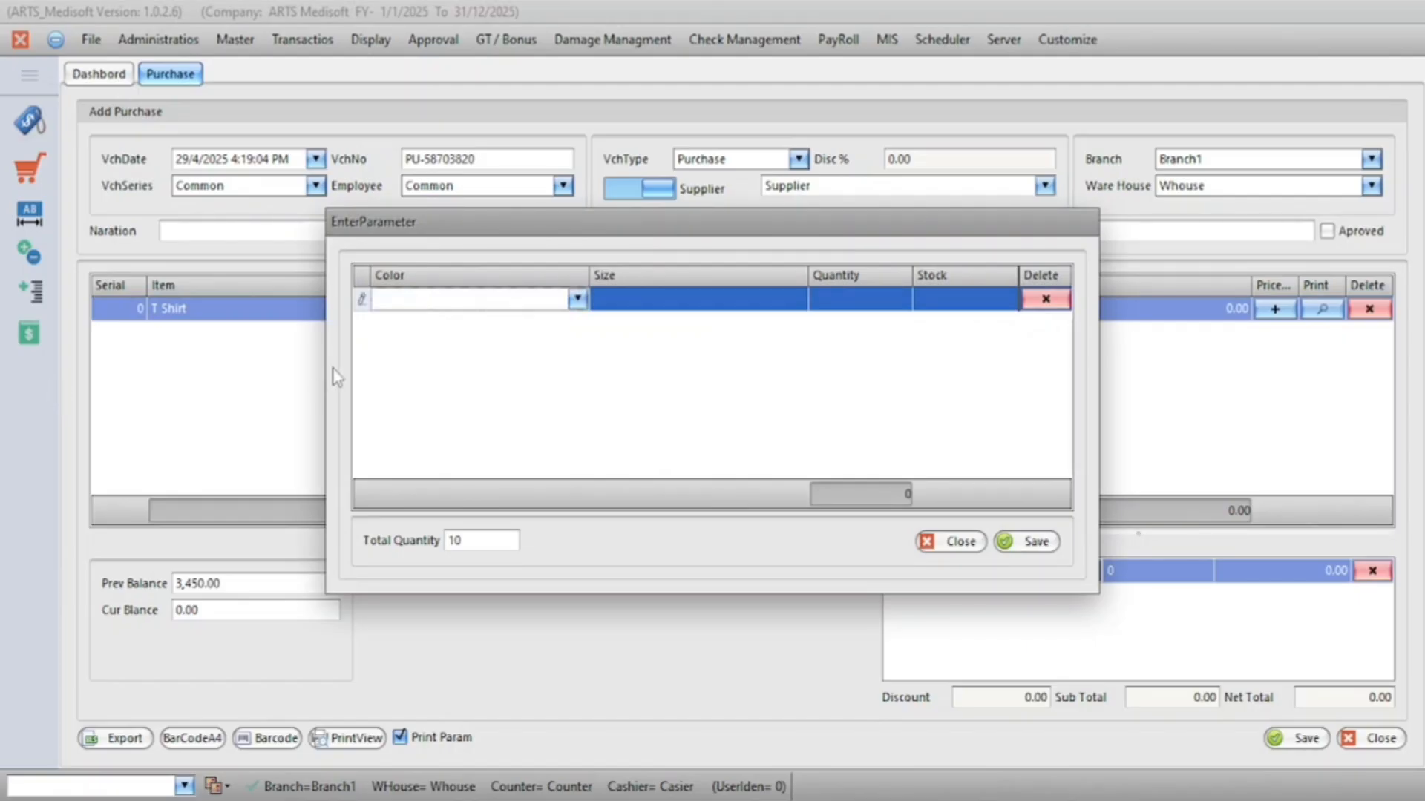
key(alt+Down)
key(Down)
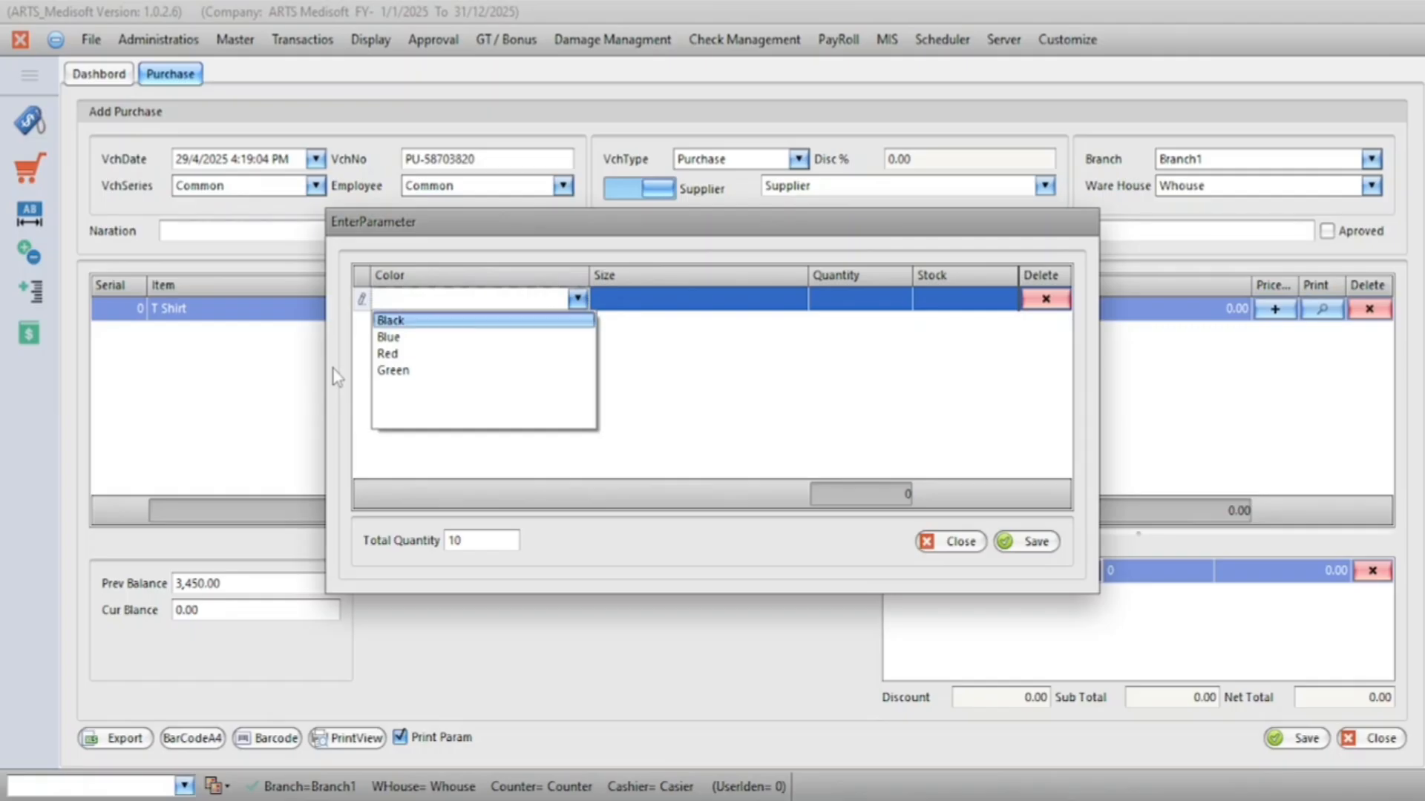
key(Return)
key(Return)
key(alt+Down)
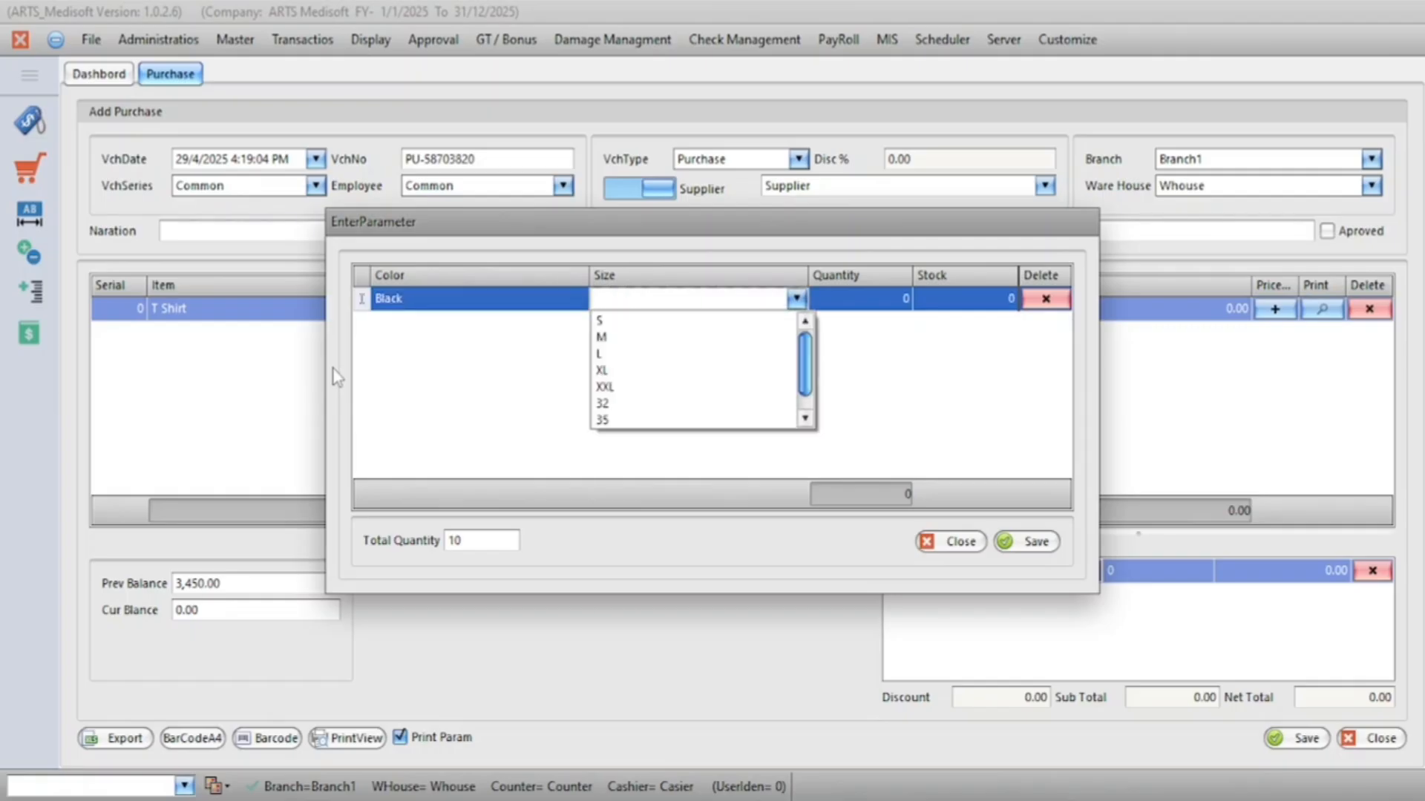
key(Down)
key(Down)
key(Return)
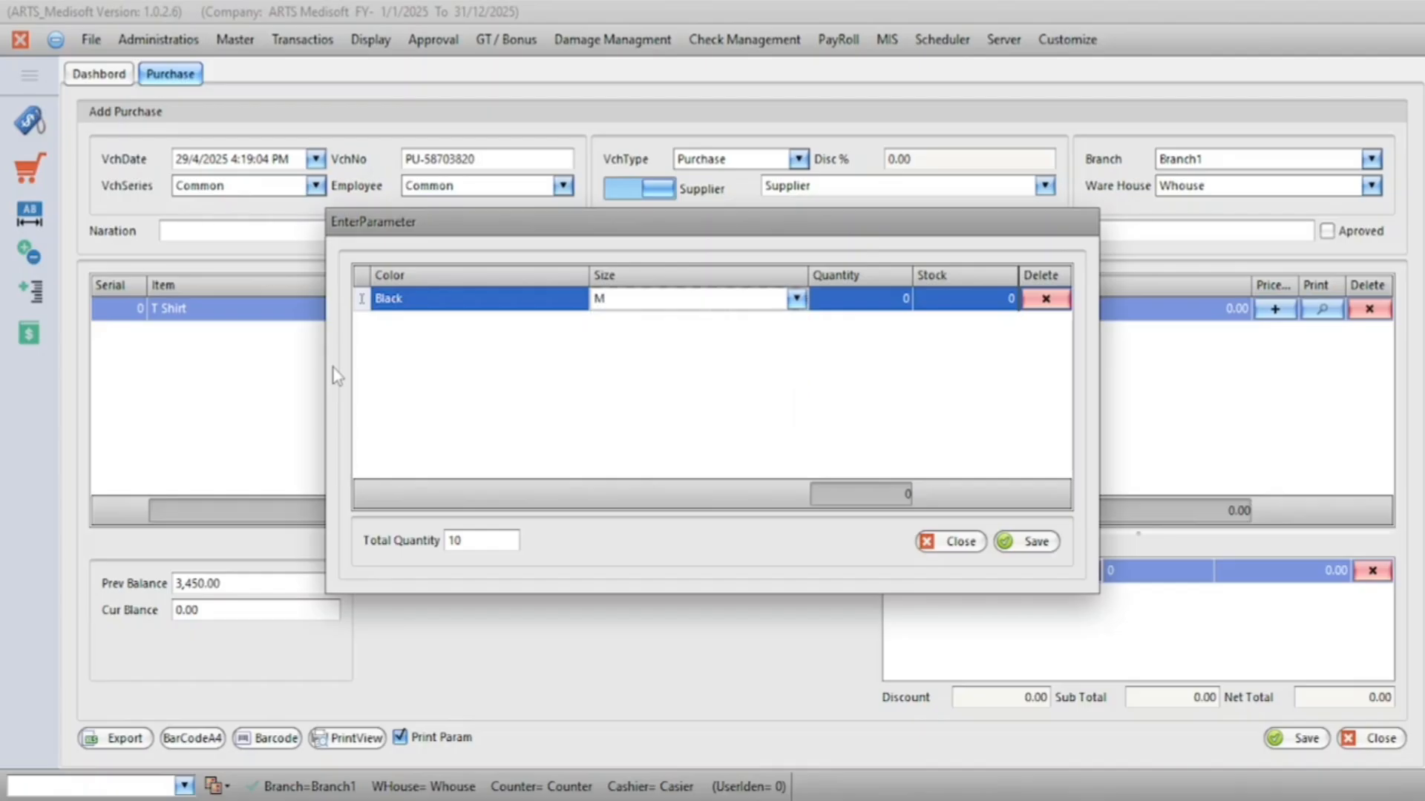
key(Return)
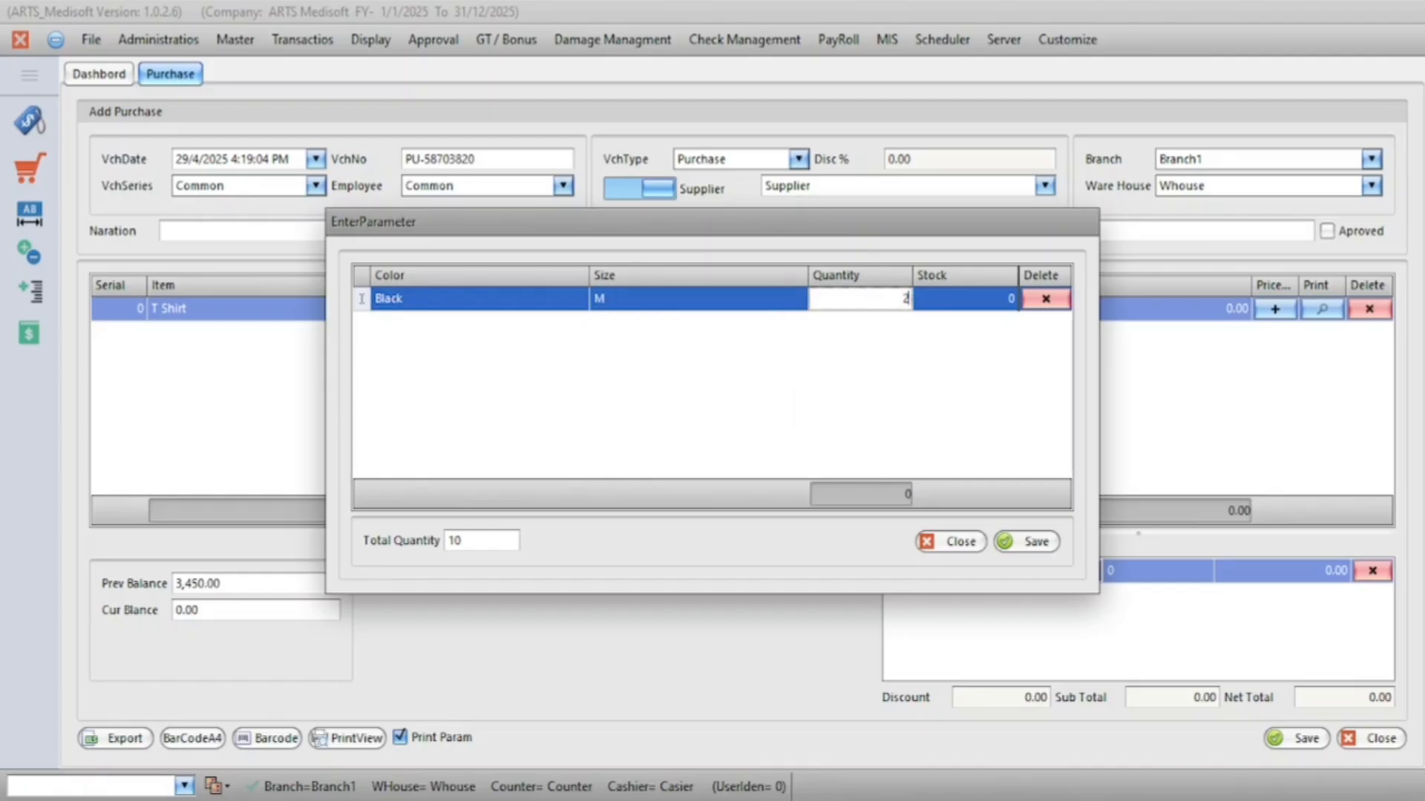
key(Return)
- Add a Blue, size L row with a quantity of 2 to the T Shirt breakdown
key(alt+Down)
key(Down)
key(Down)
key(Return)
key(Return)
key(alt+Down)
key(Down)
key(Down)
key(Down)
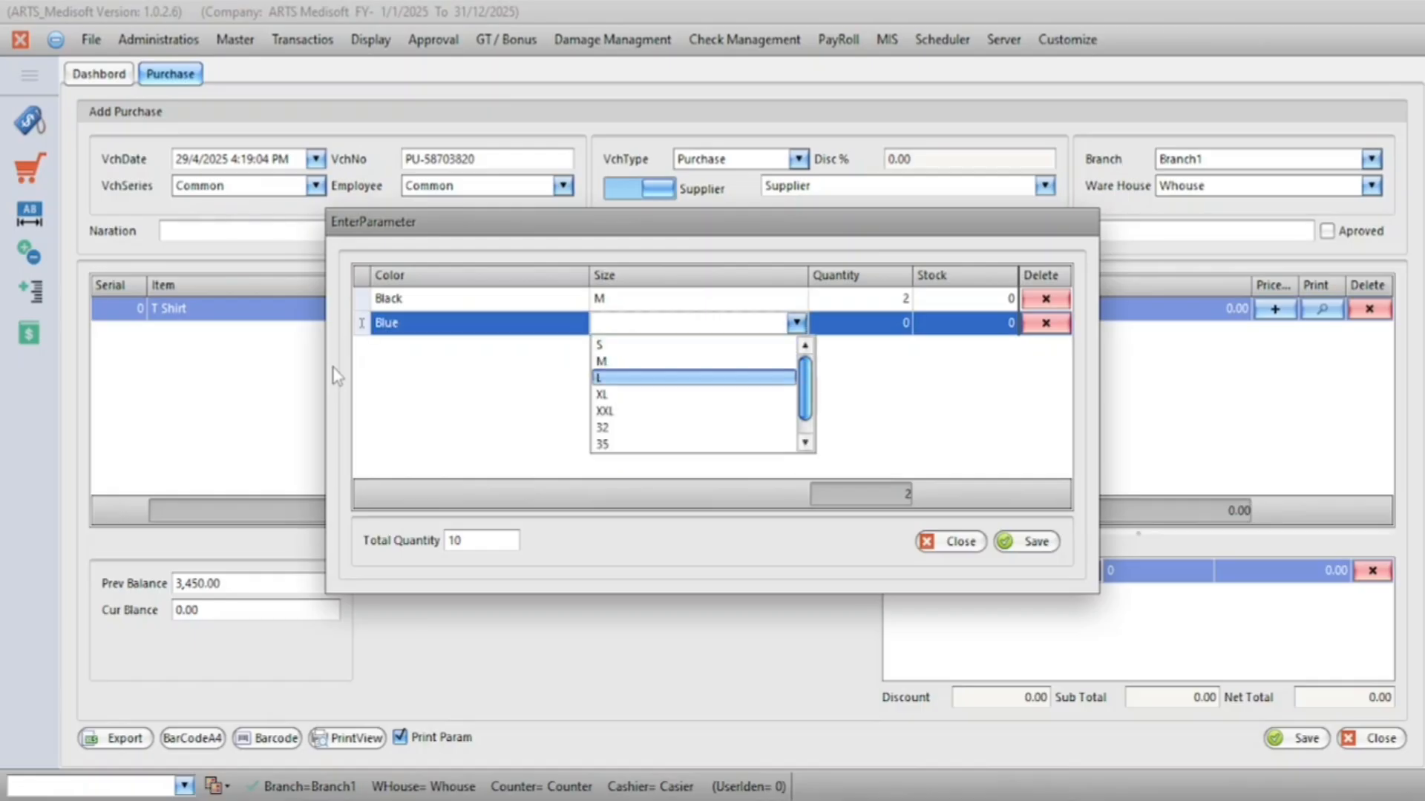
key(Return)
key(Return)
text(2)
key(Return)
- Add a Red, size XL row with a quantity of 2 to the T Shirt breakdown
key(alt+Down)
key(Down)
key(Down)
key(Return)
key(alt+Down)
key(Down)
key(Down)
key(Down)
key(Down)
key(Return)
key(Return)
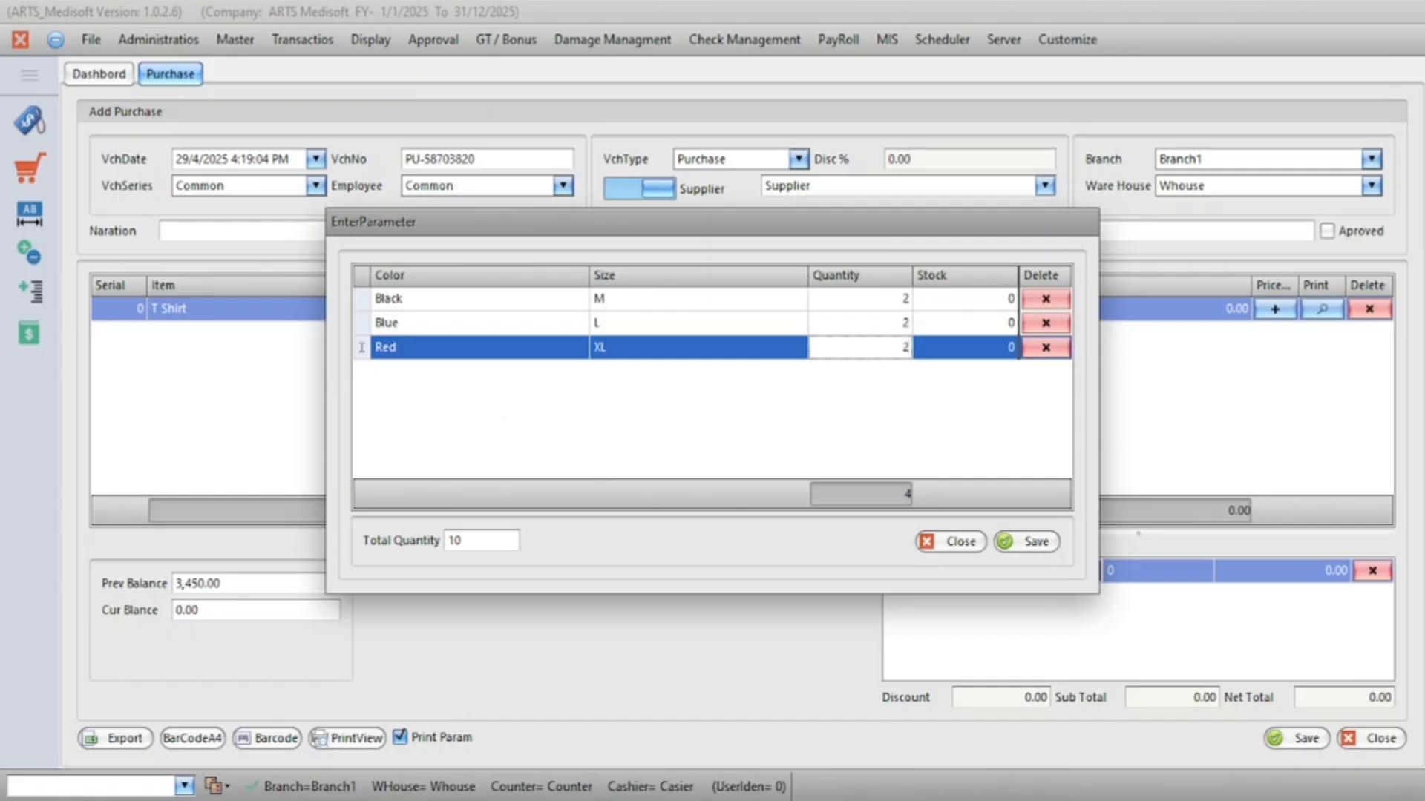
key(Return)
- Add a Red, size M row with a quantity of 2 to the T Shirt breakdown
key(alt+Down)
key(Down)
key(Down)
key(Down)
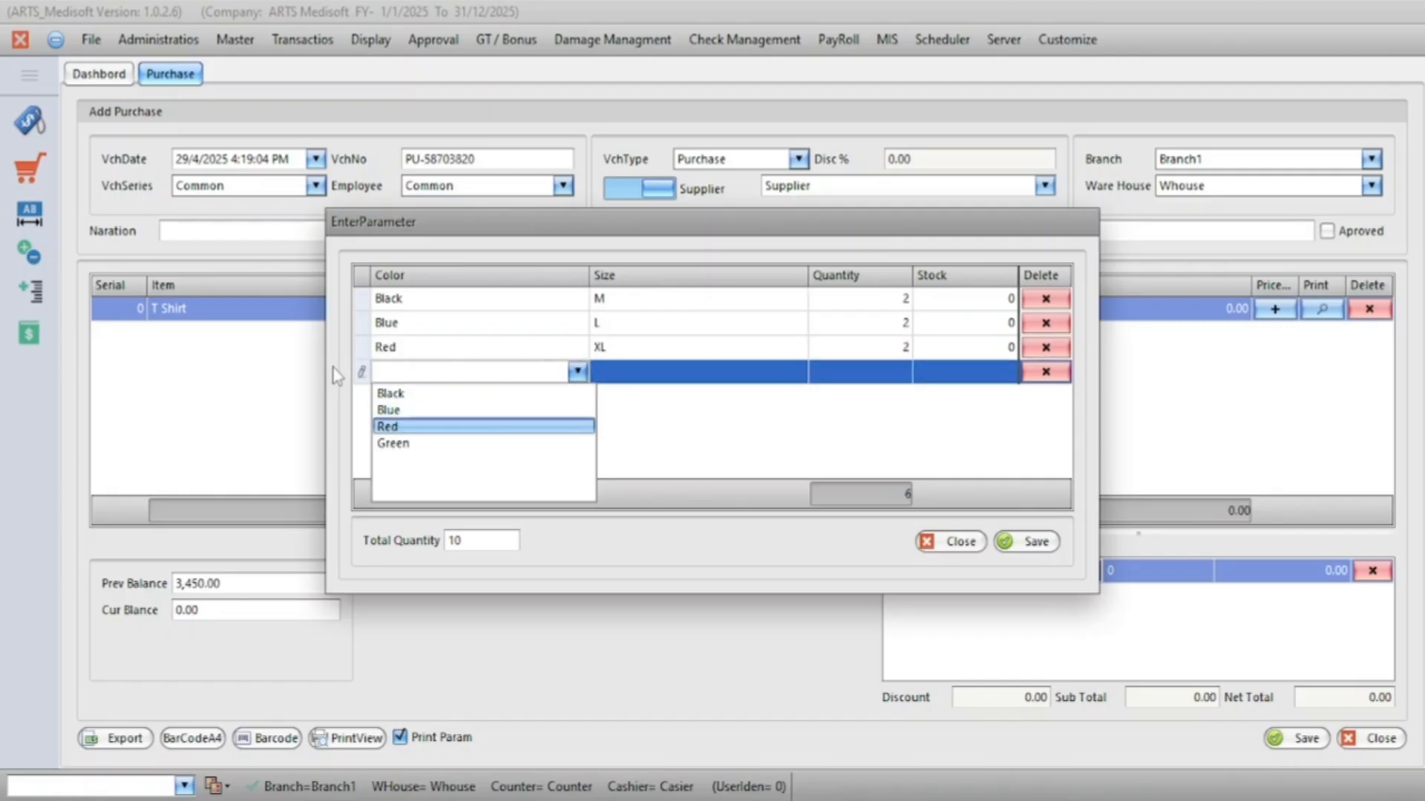
key(Return)
key(alt+Down)
key(Down)
key(Down)
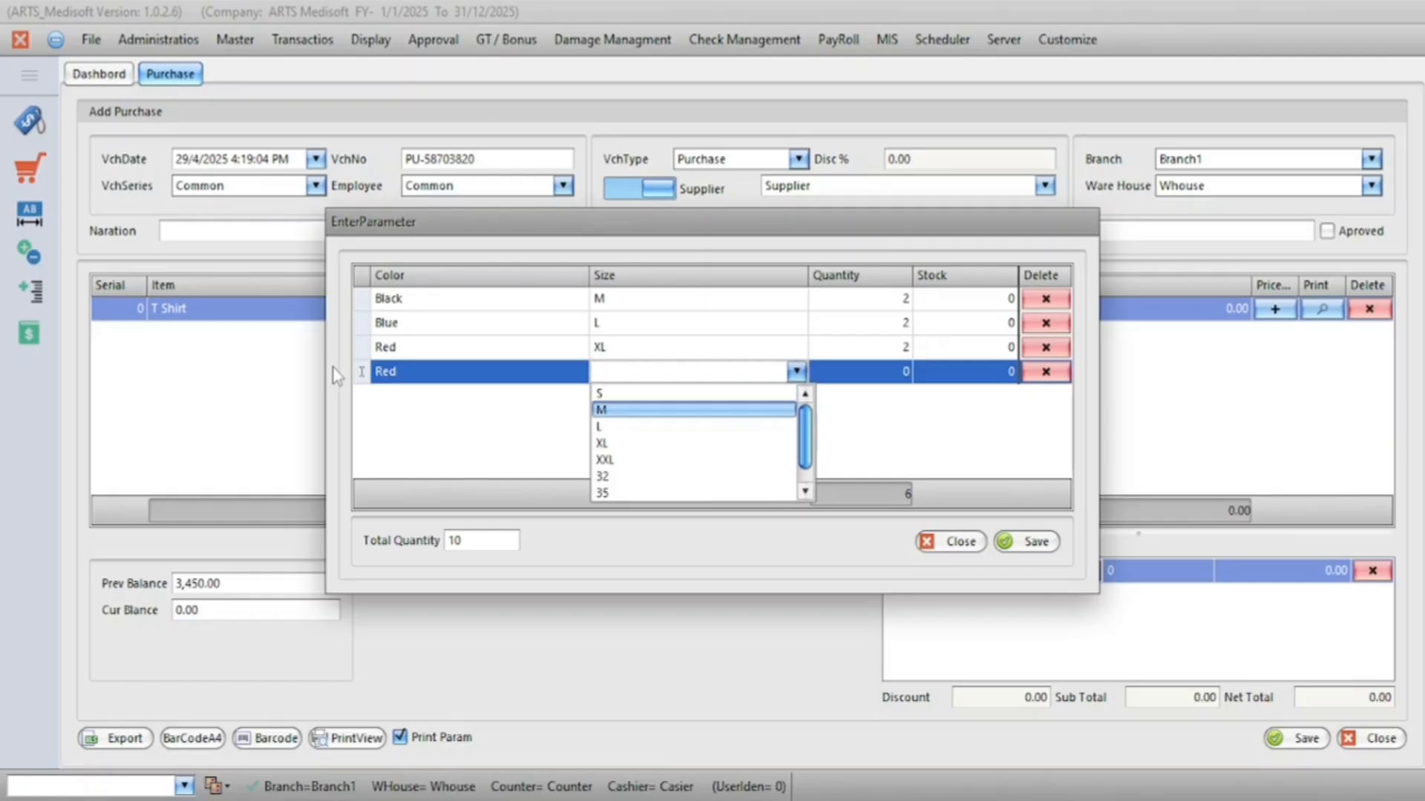
key(Return)
key(Return)
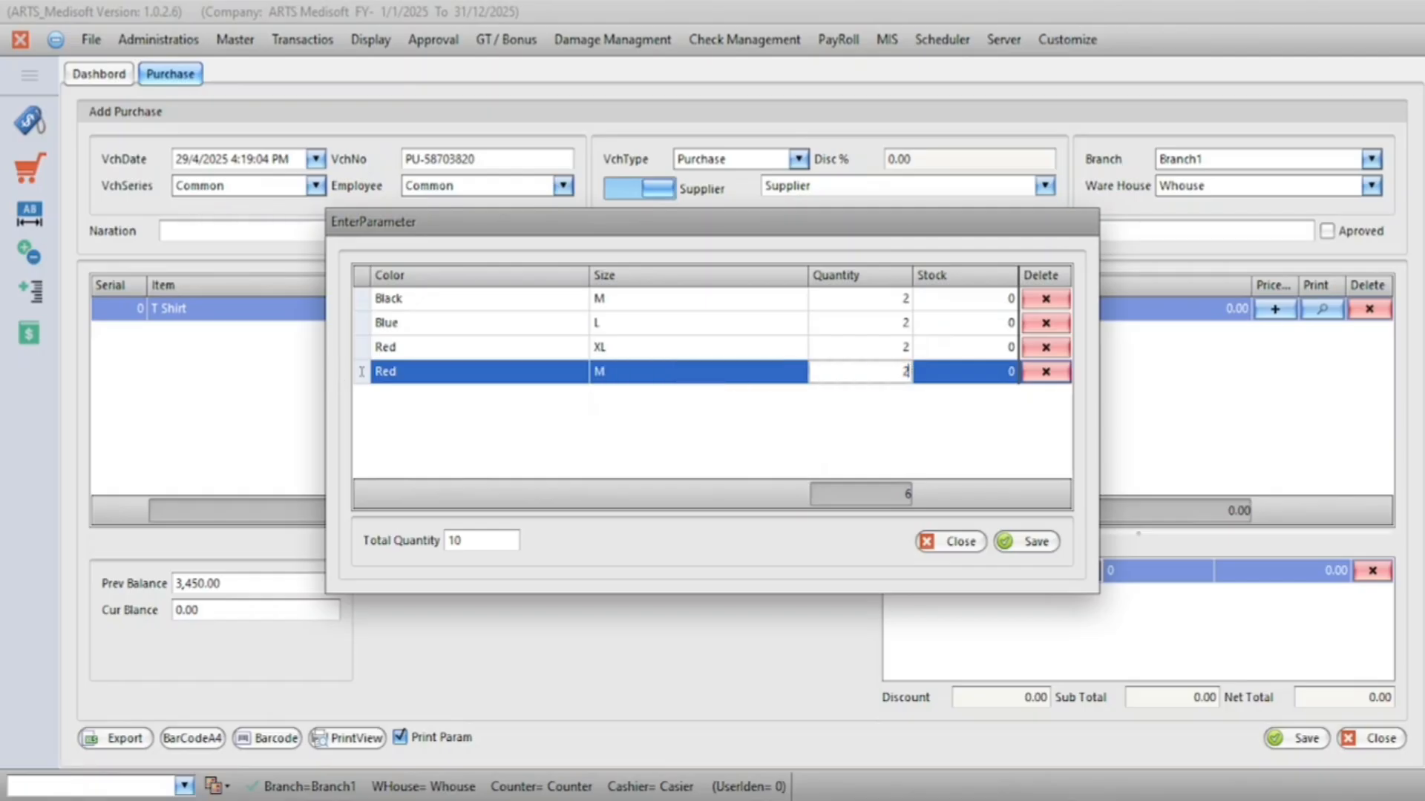
key(Return)
- Add a Black, size XXL row with a quantity of 2 and save the T Shirt breakdown
key(alt+Down)
key(Down)
key(Down)
key(Up)
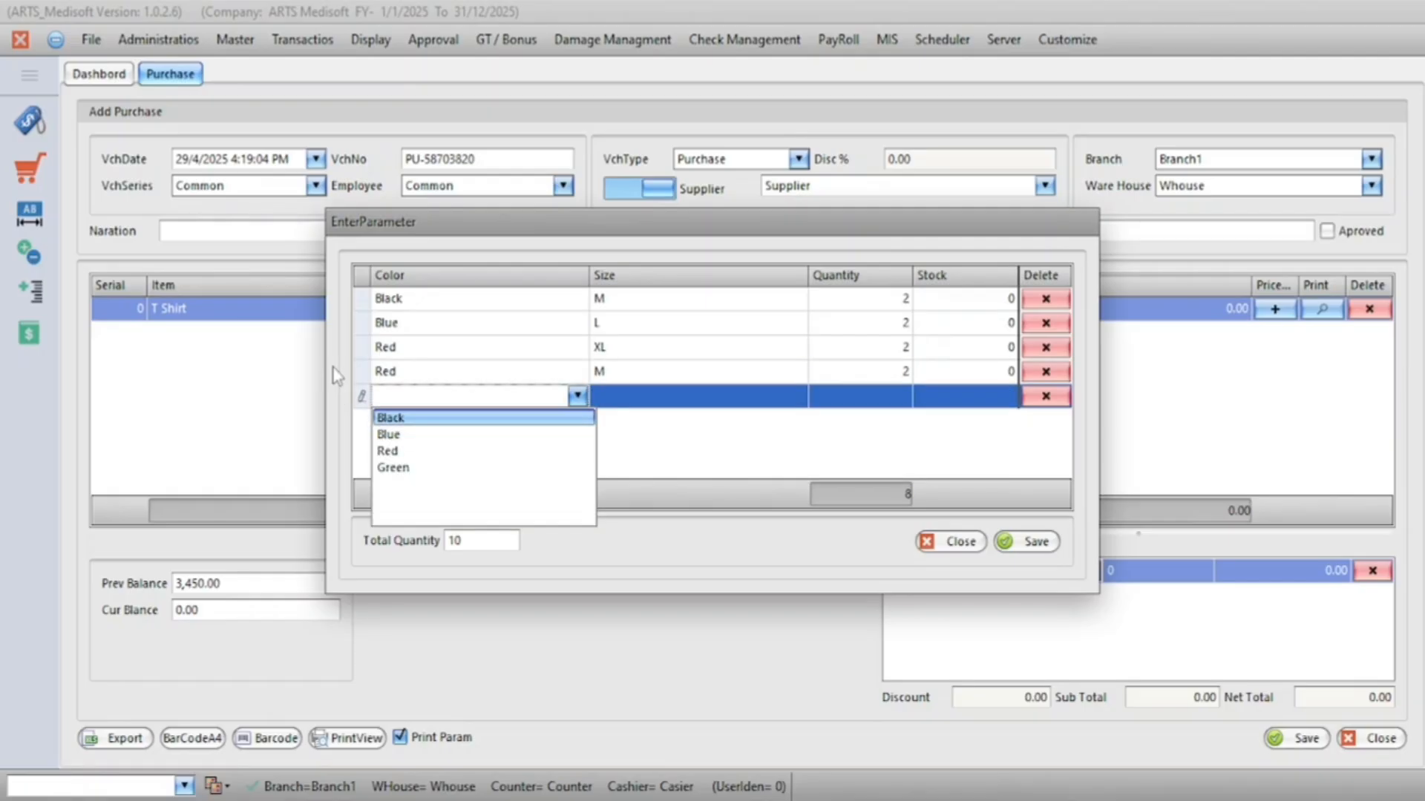
key(Return)
key(alt+Down)
key(Down)
key(Down)
key(Down)
key(Down)
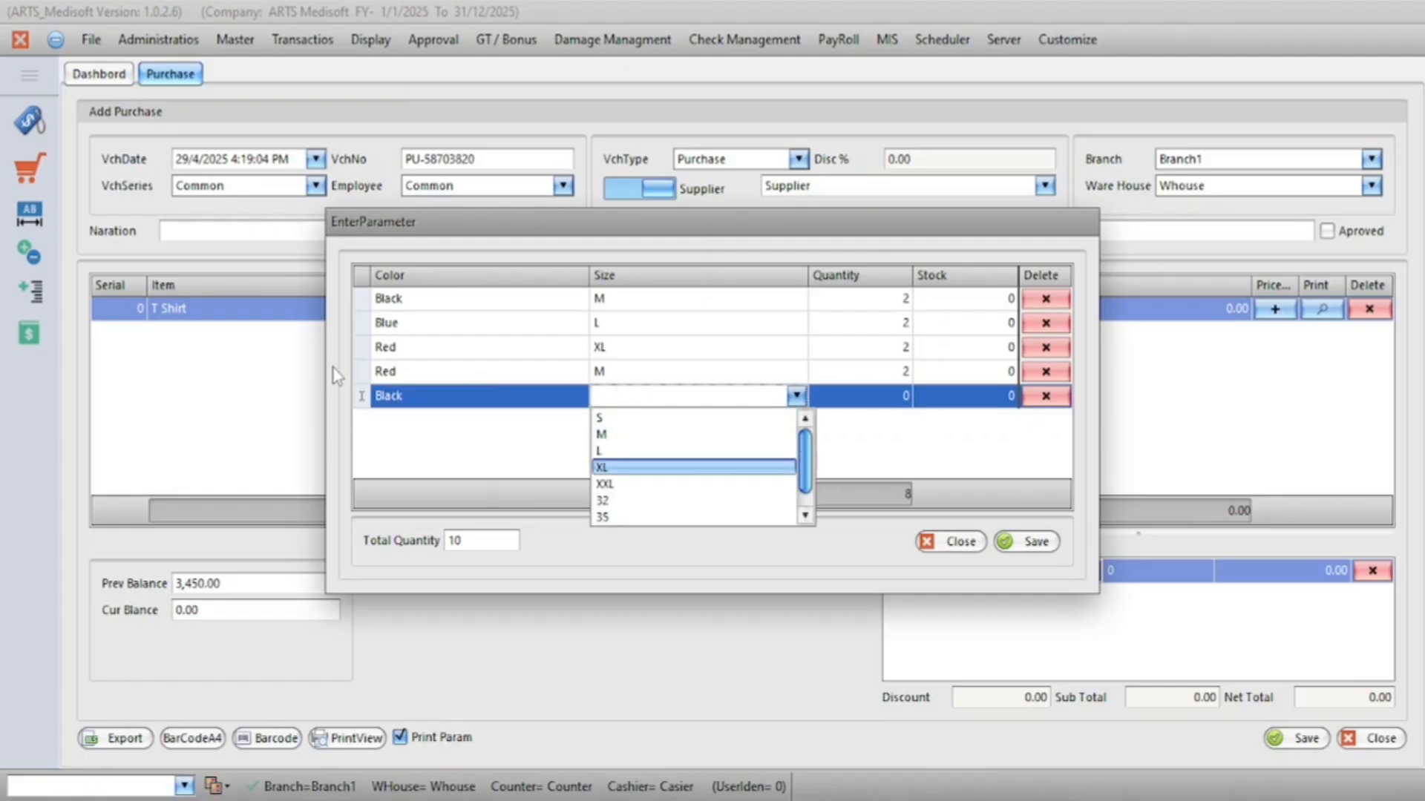
key(Return)
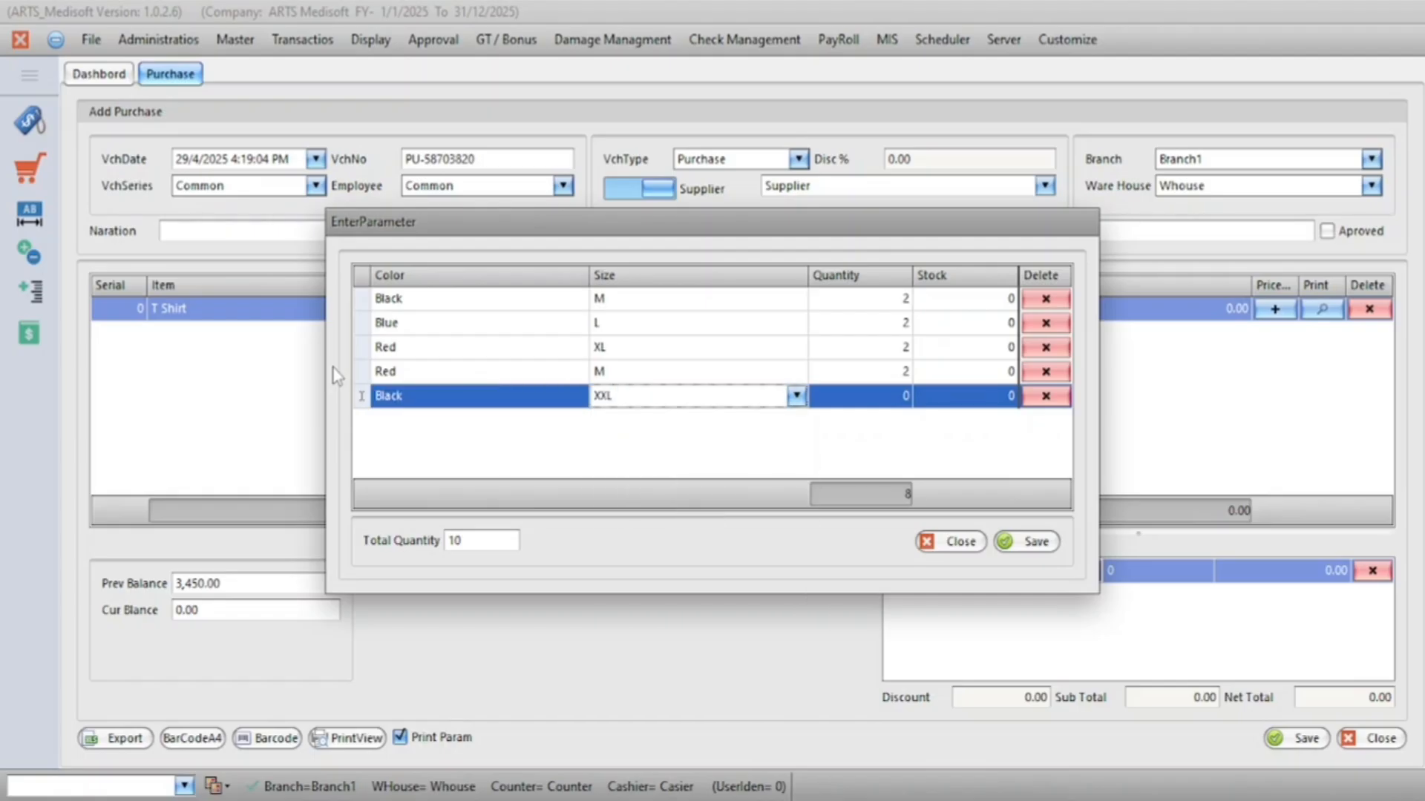
key(Return)
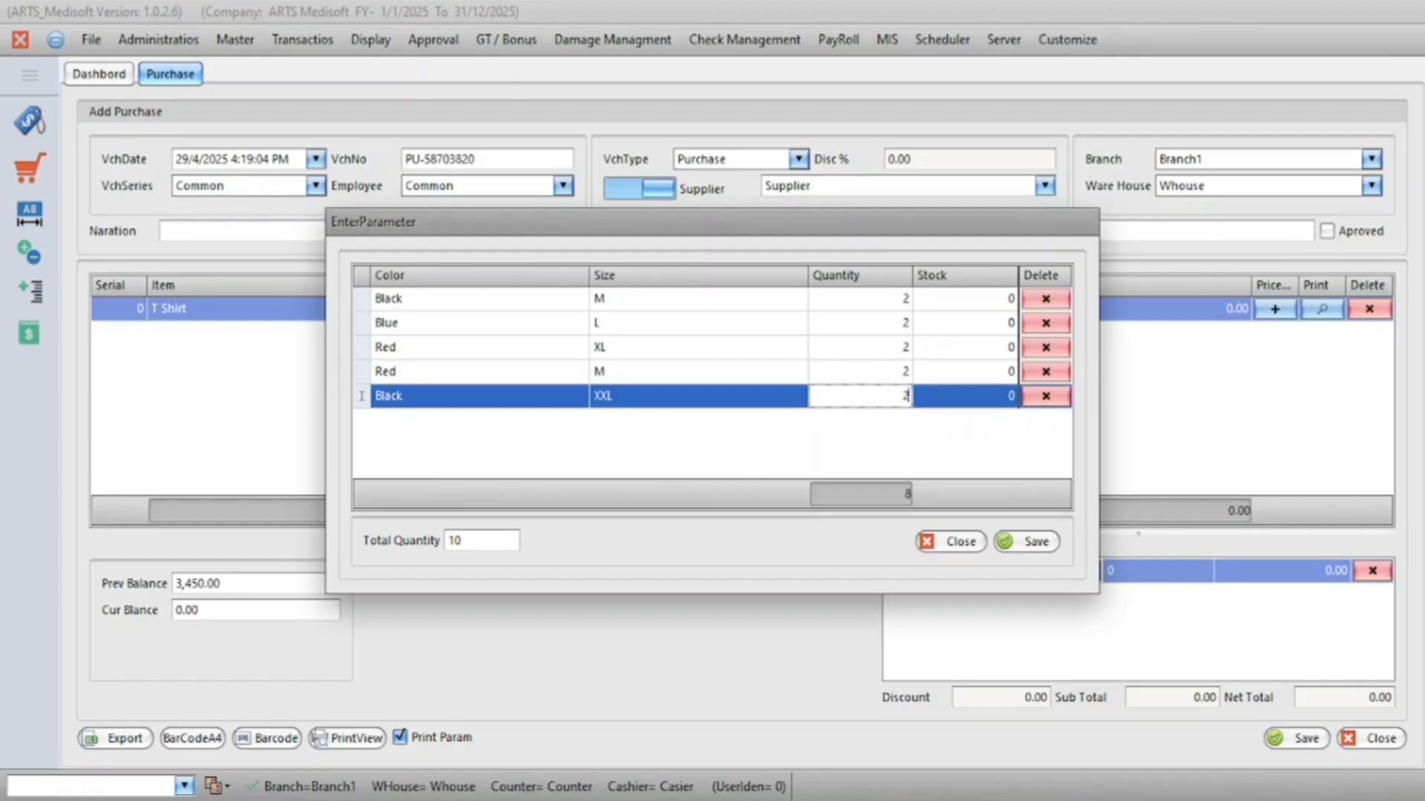
key(Return)
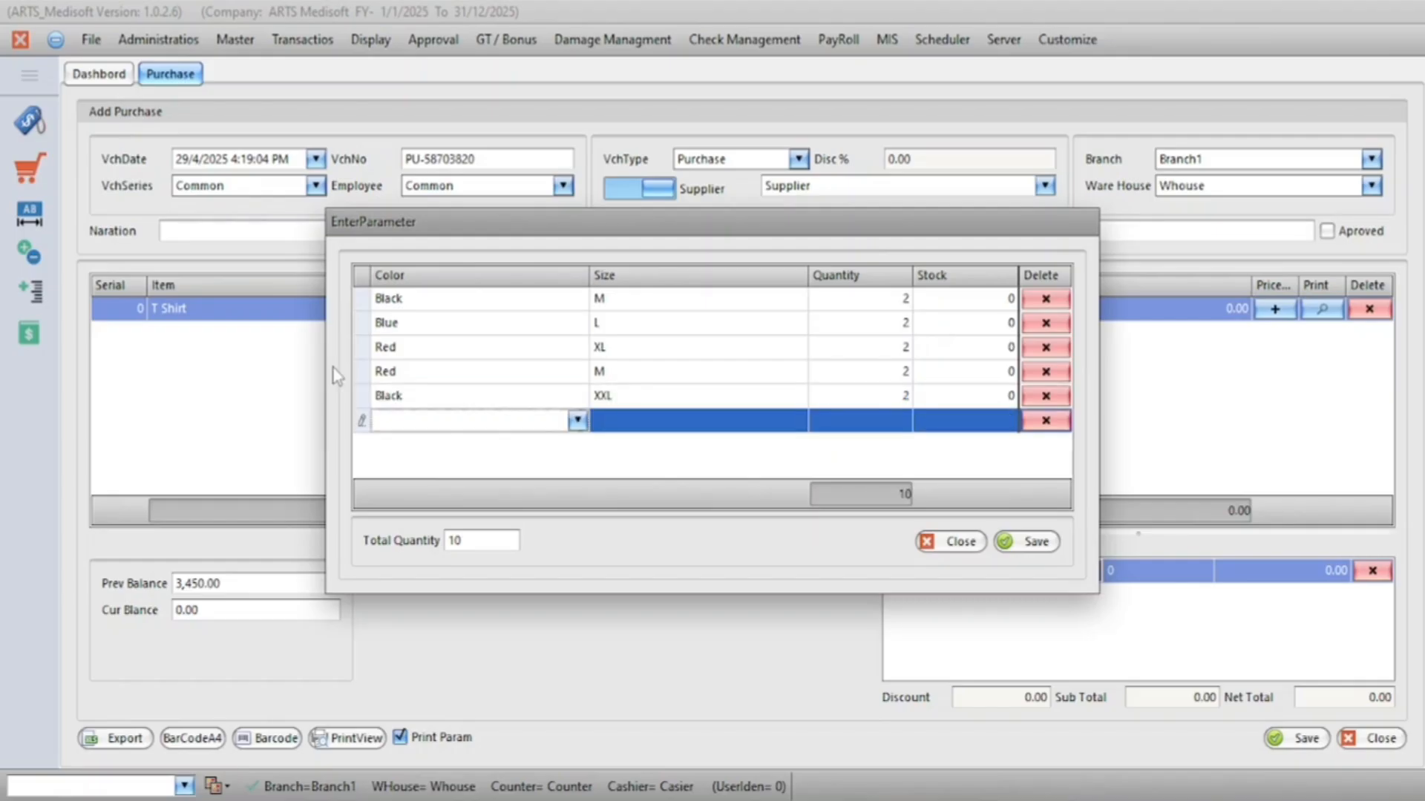
key(Return)
key(Return)
key(Return)
- Add Pant to the second item row of the purchase with a quantity of 10
text(Pant)
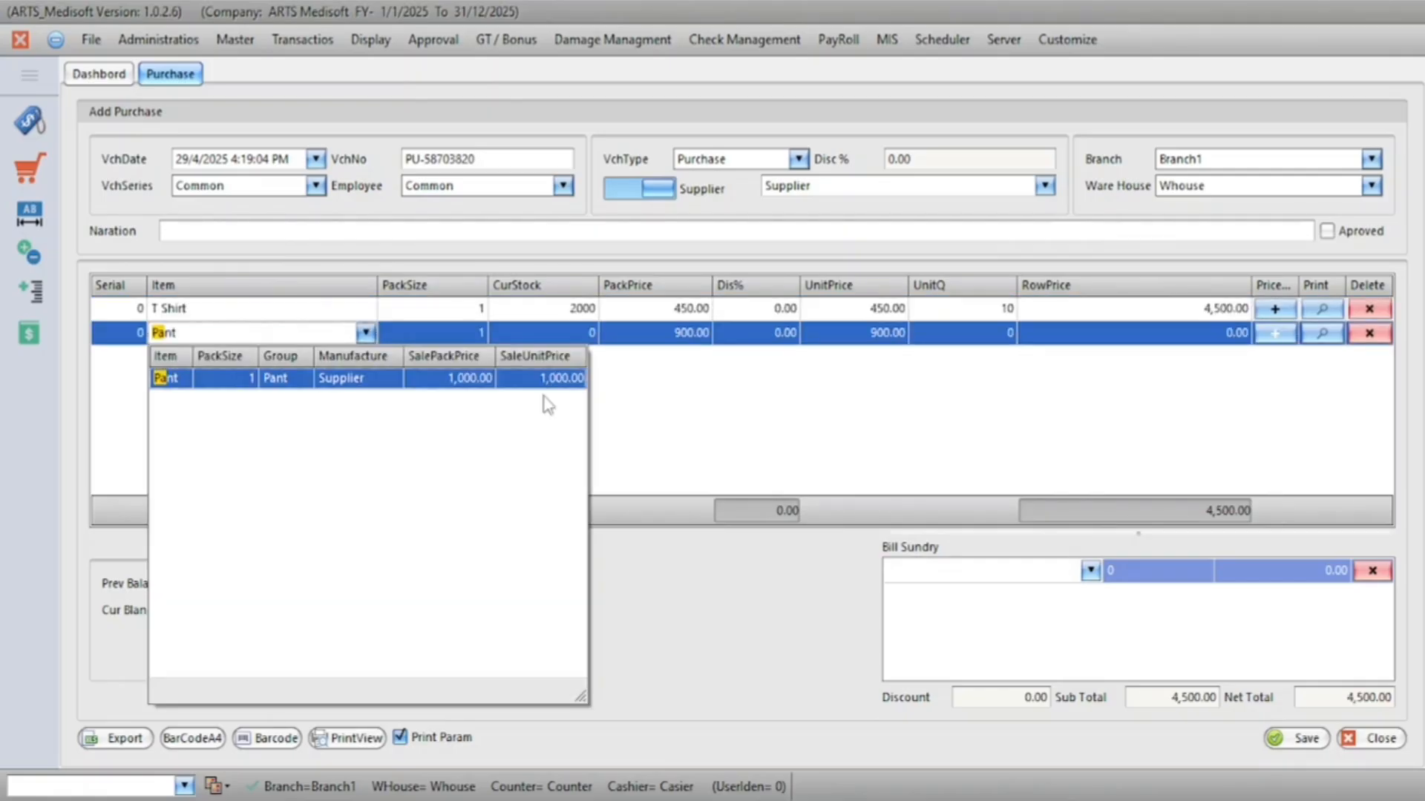
key(Return)
key(Return)
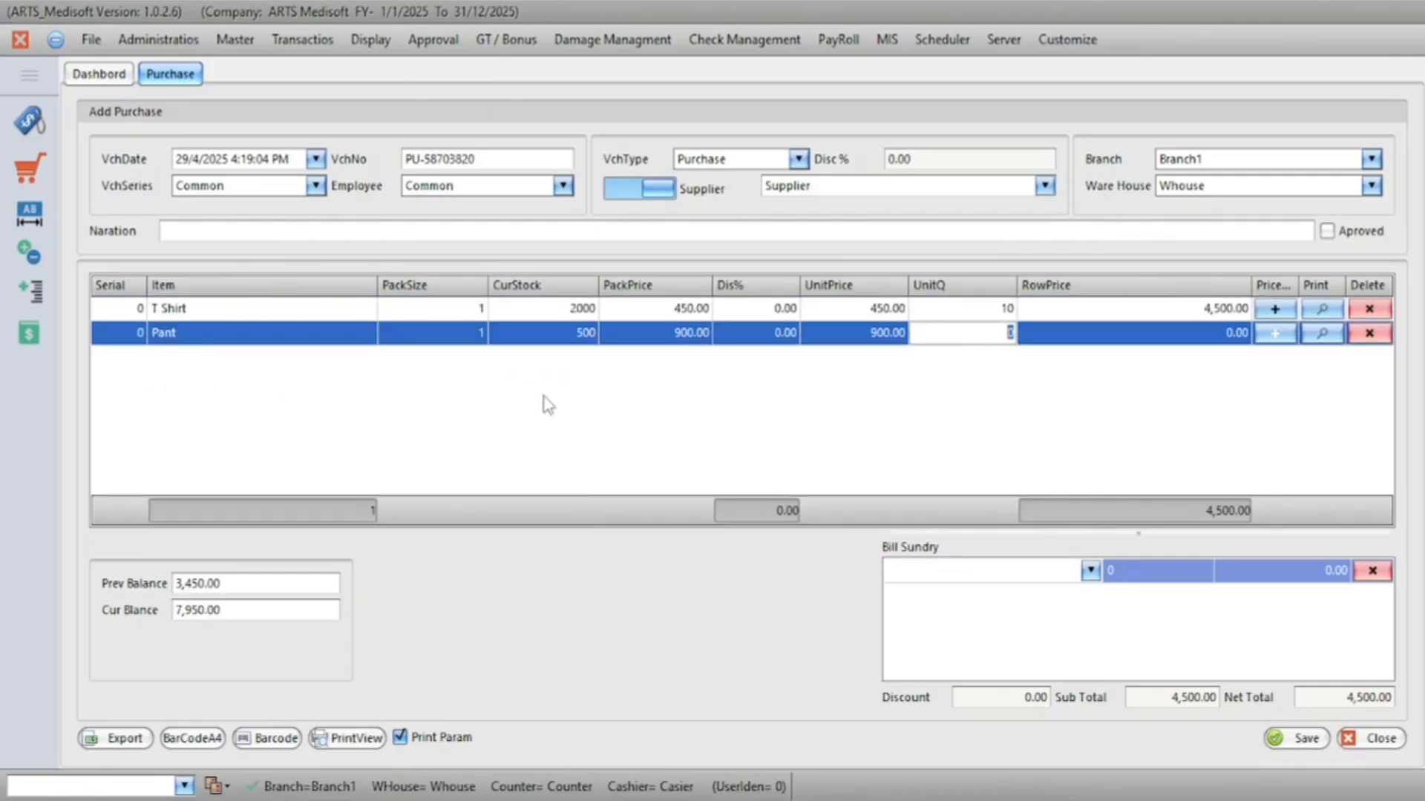
text(10)
key(Return)
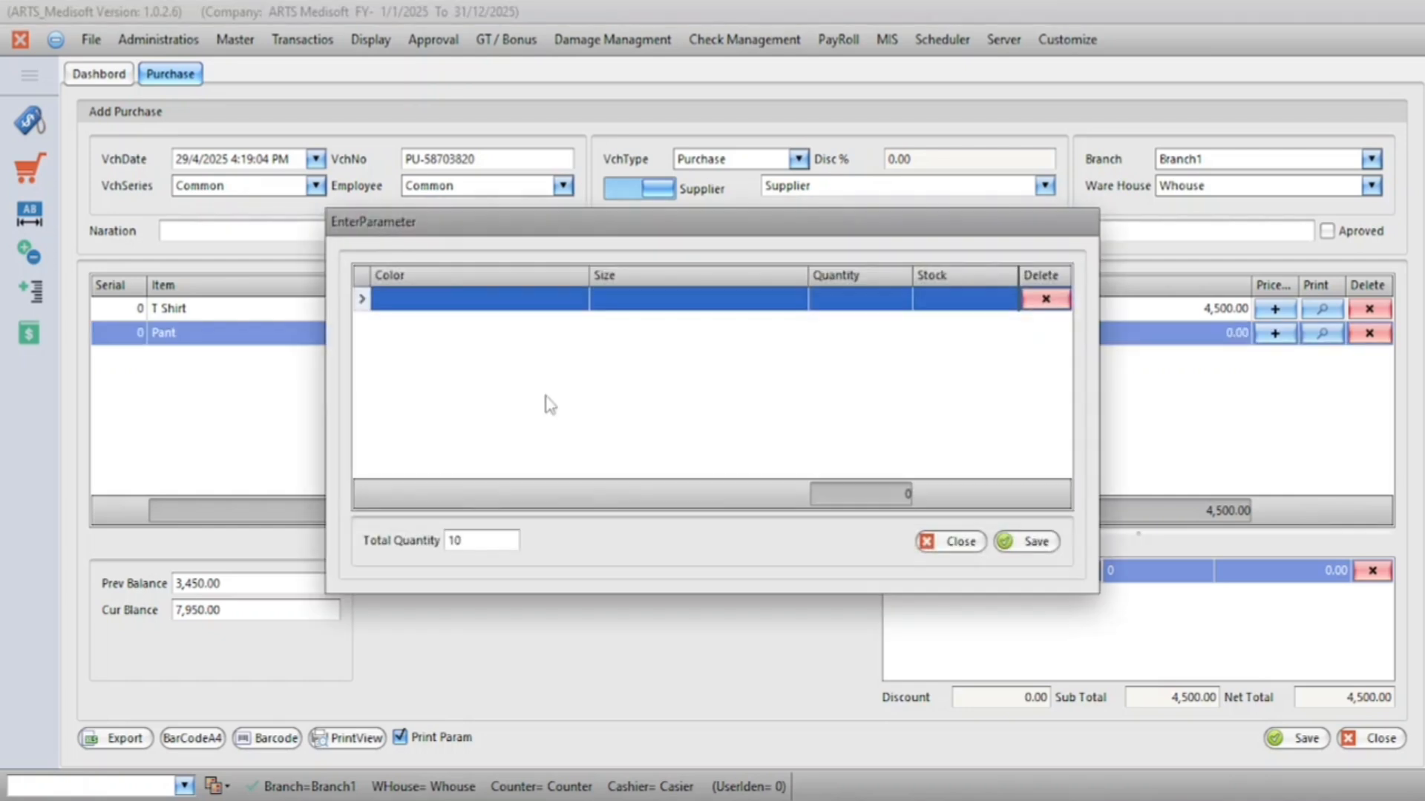
- Add a Black, size 32 row with a quantity of 5 to the Pant color and size breakdown
click(518, 301)
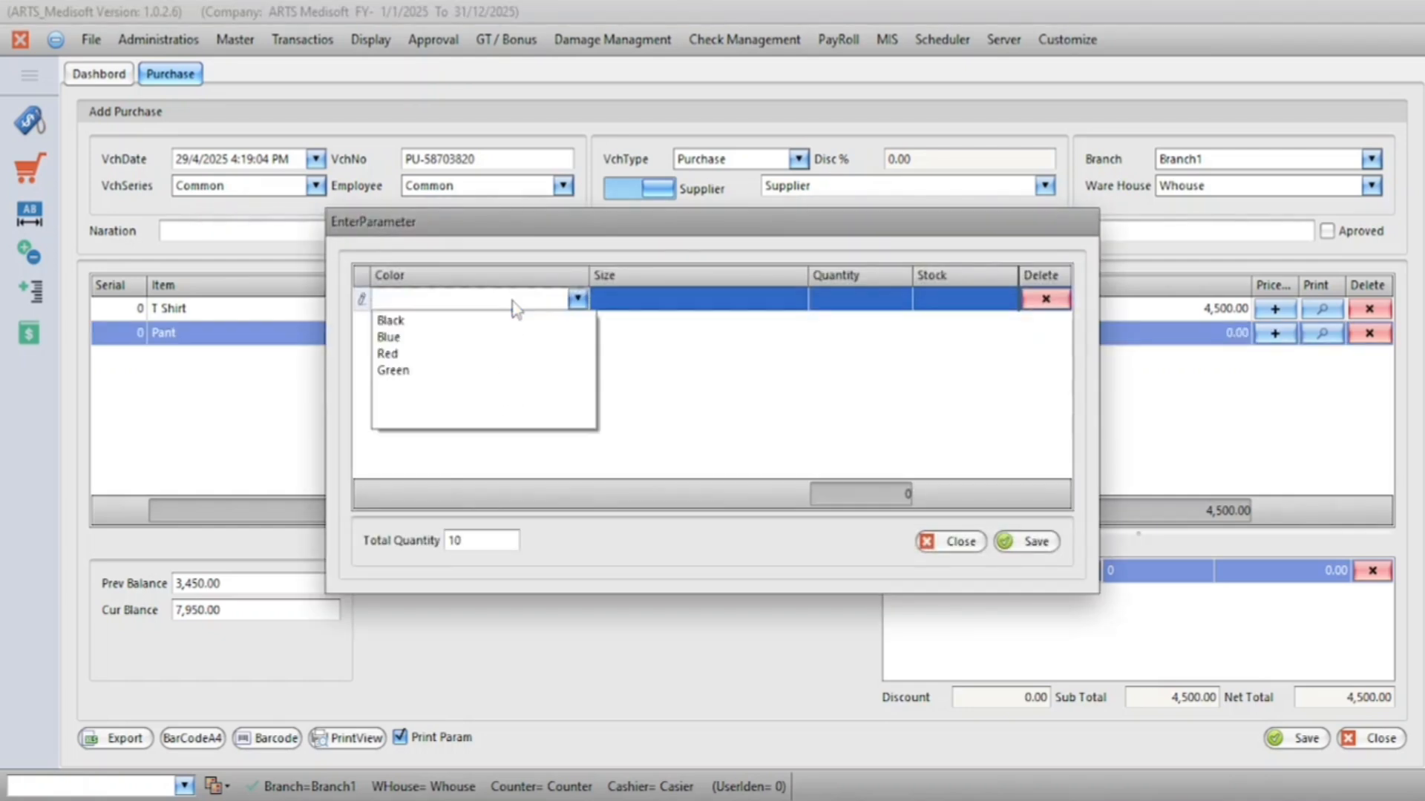
click(472, 354)
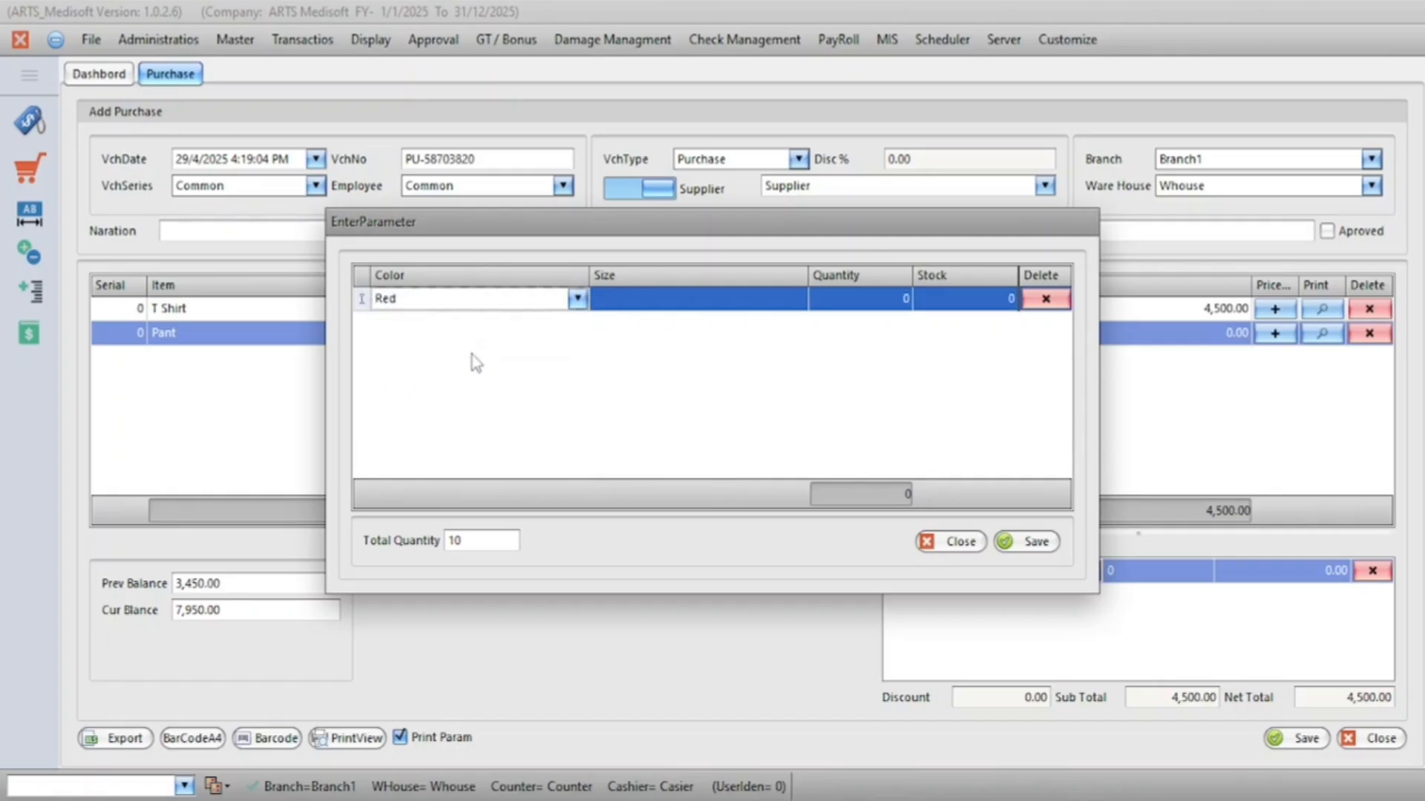
click(576, 298)
click(509, 318)
key(Tab)
key(alt+Down)
key(Down)
key(Down)
key(Down)
key(Down)
key(Down)
key(Down)
key(Down)
key(Down)
key(Up)
key(Up)
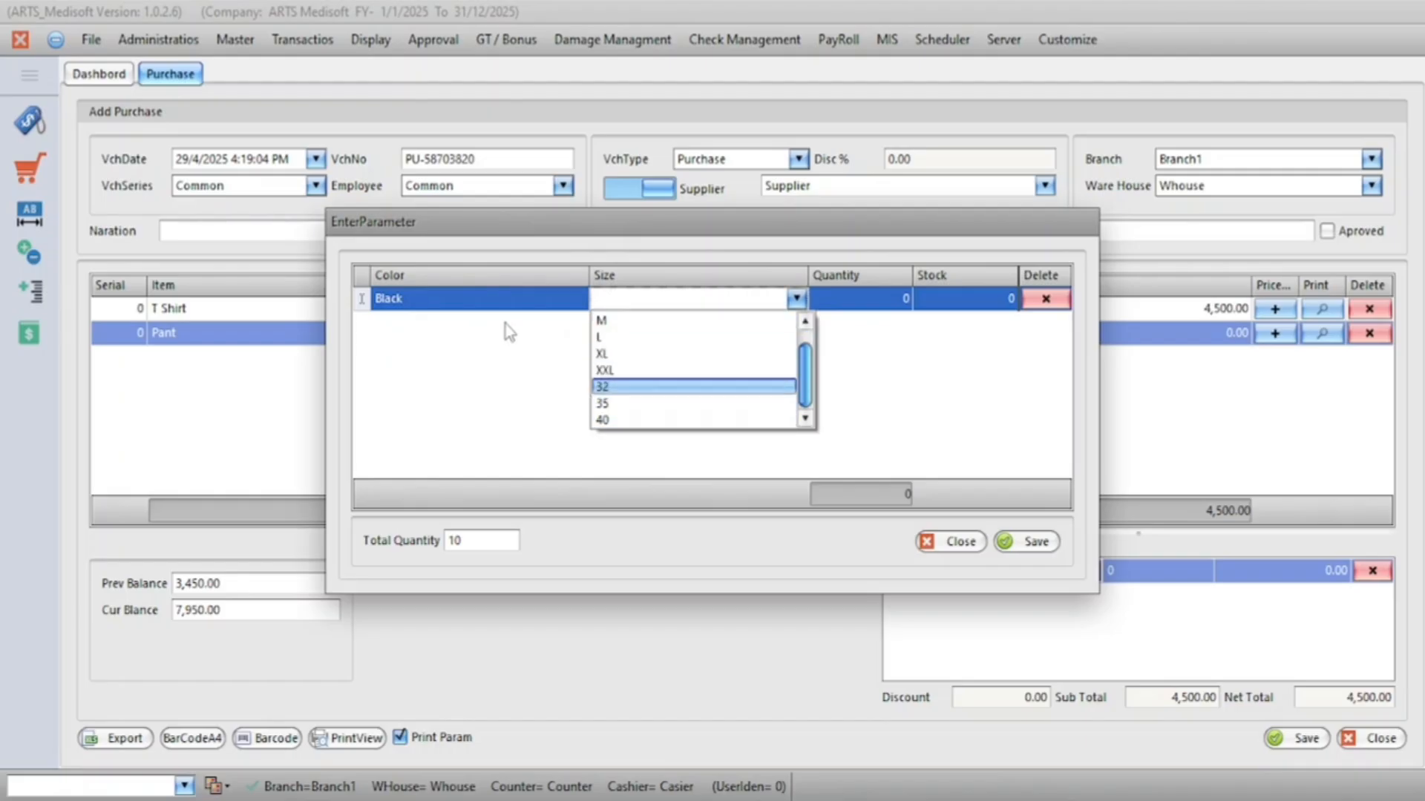
key(Return)
key(Tab)
text(5)
key(Tab)
- Add a Green, size 40 row with a quantity of 5 and save the Pant breakdown
key(alt+Down)
key(Down)
key(Down)
key(Down)
key(Down)
key(Return)
key(Tab)
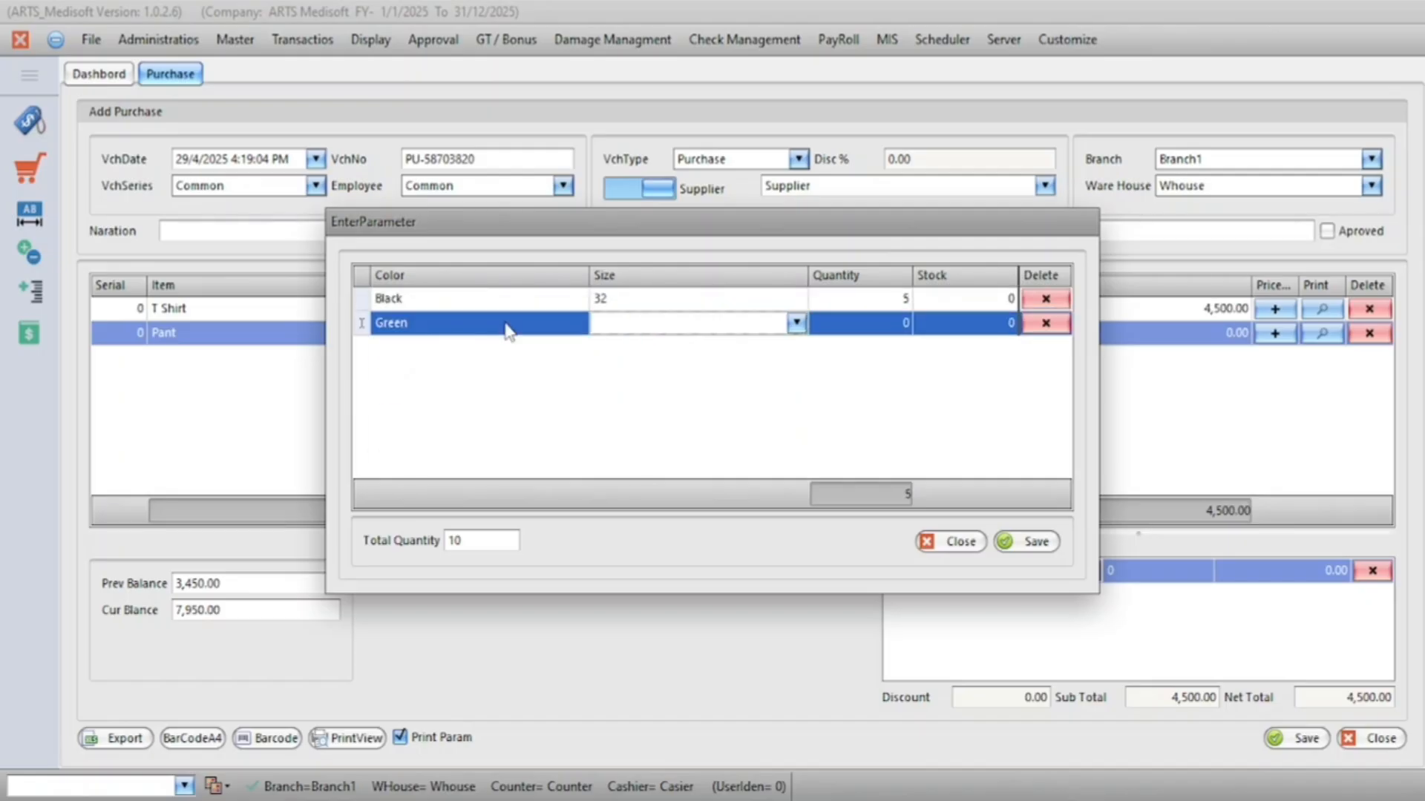
key(alt+Down)
key(Down)
key(Down)
key(Down)
key(Down)
key(Down)
key(Down)
key(Down)
key(Down)
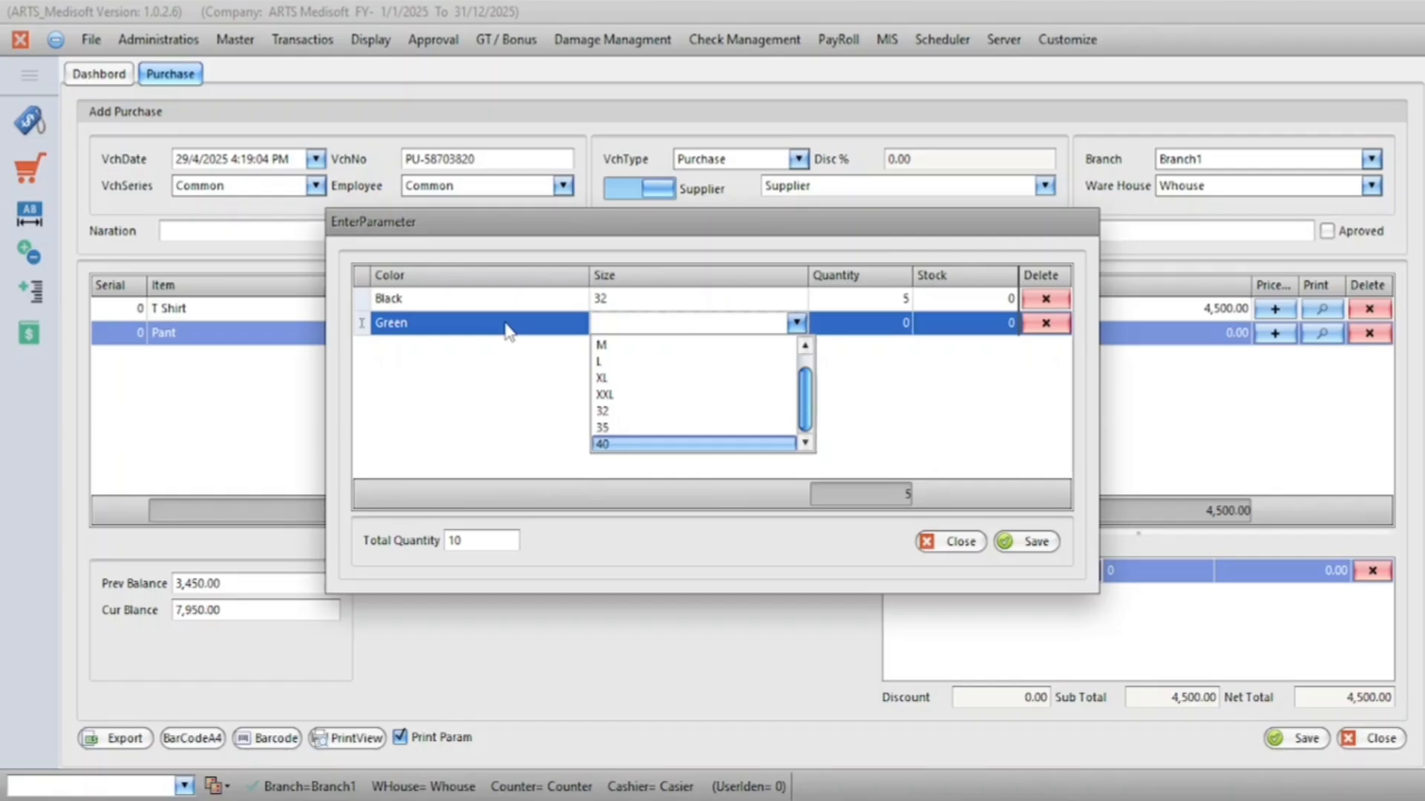
key(Return)
key(Tab)
text(5)
key(Return)
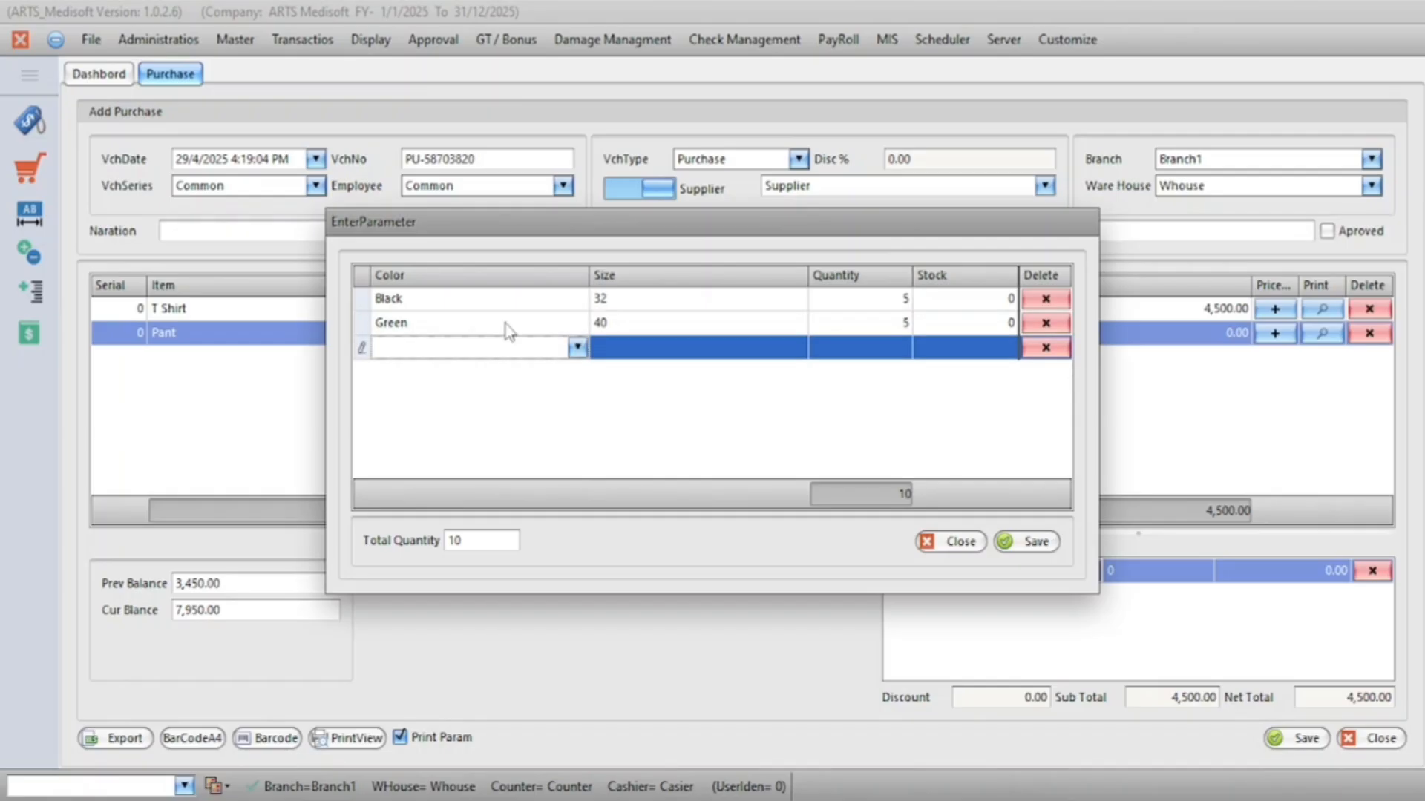
key(Return)
key(Return)
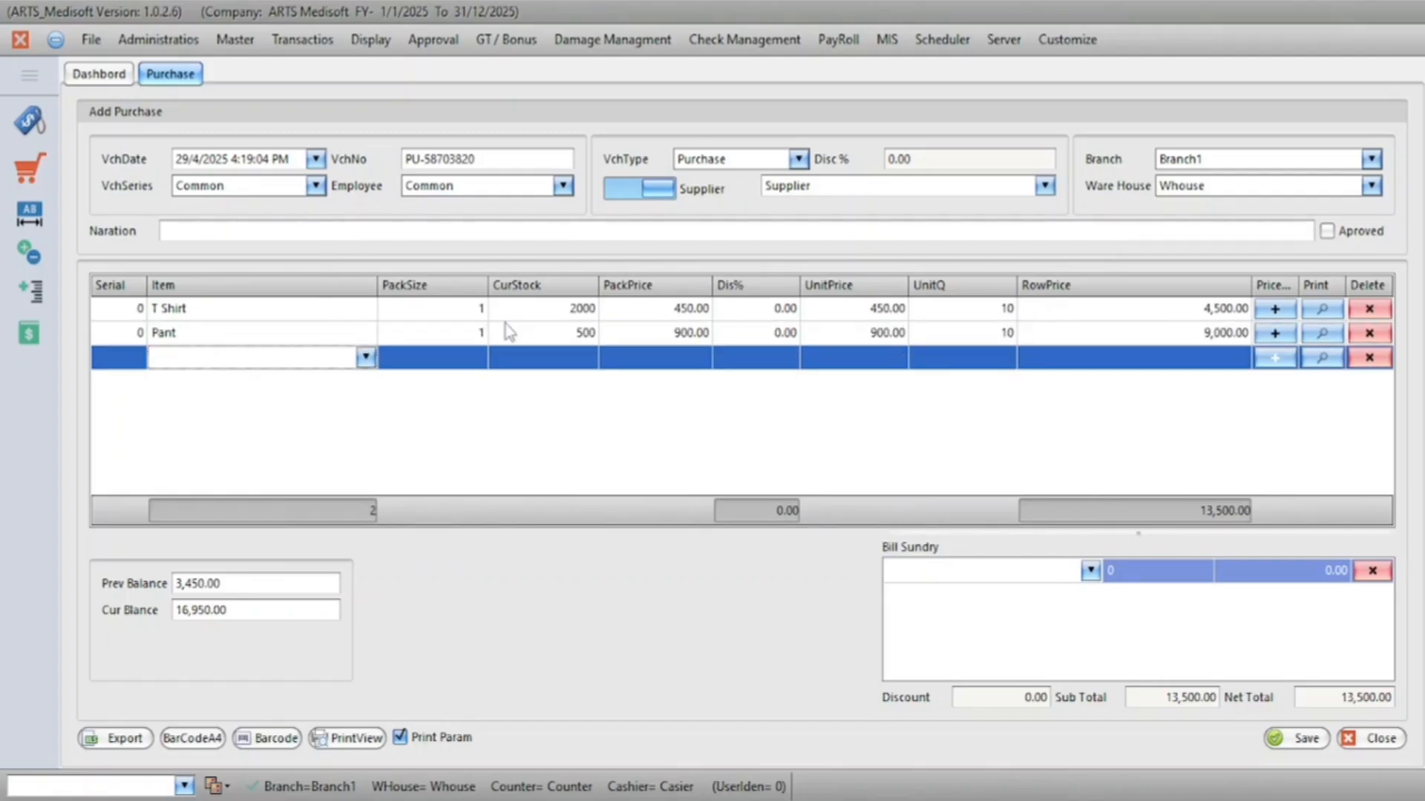
- Save the purchase voucher with the T Shirt and Pant rows
key(Return)
key(Return)
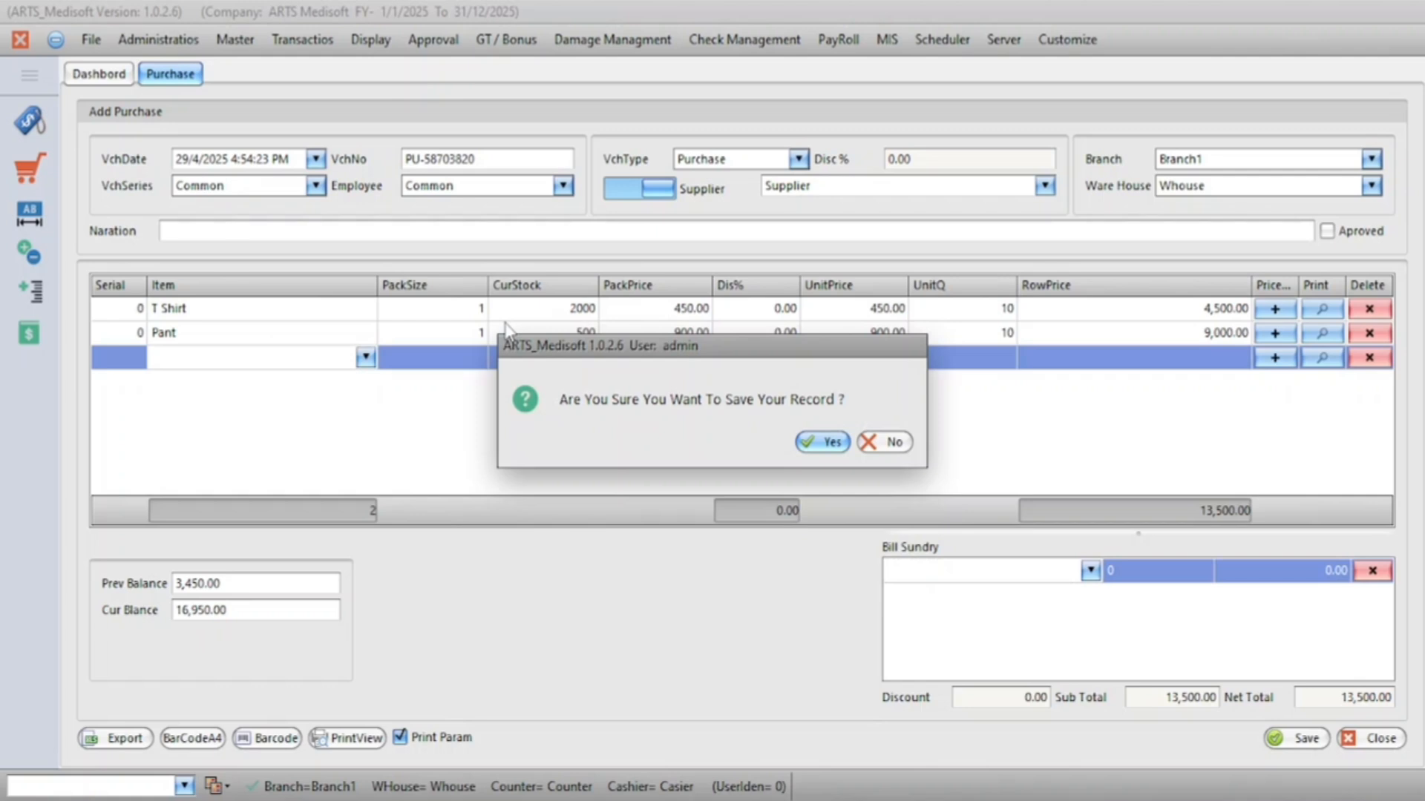
key(Return)
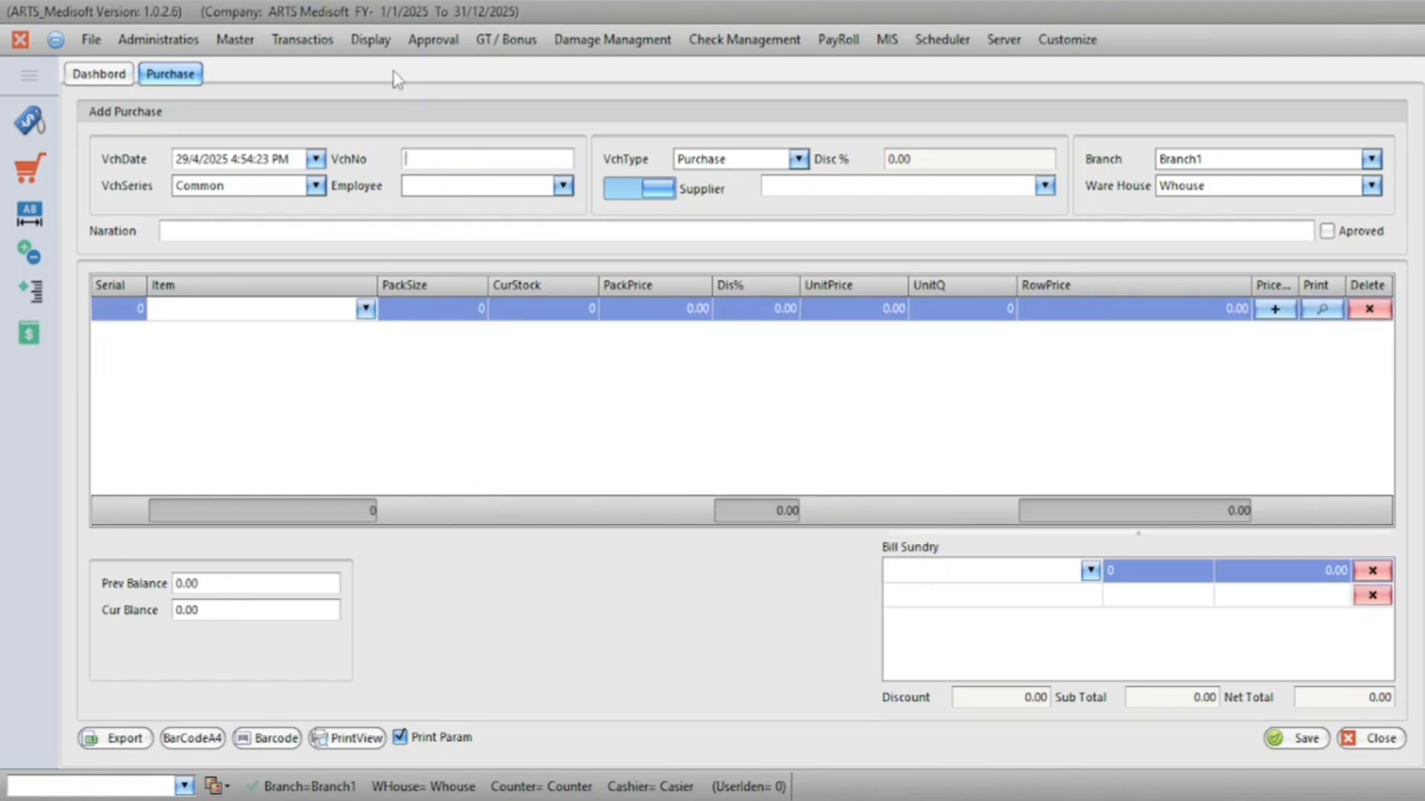
- Look up the Supplier account in the Account Ledger to review its purchase entries, and close the ledger
click(371, 39)
mouse_move(380, 101)
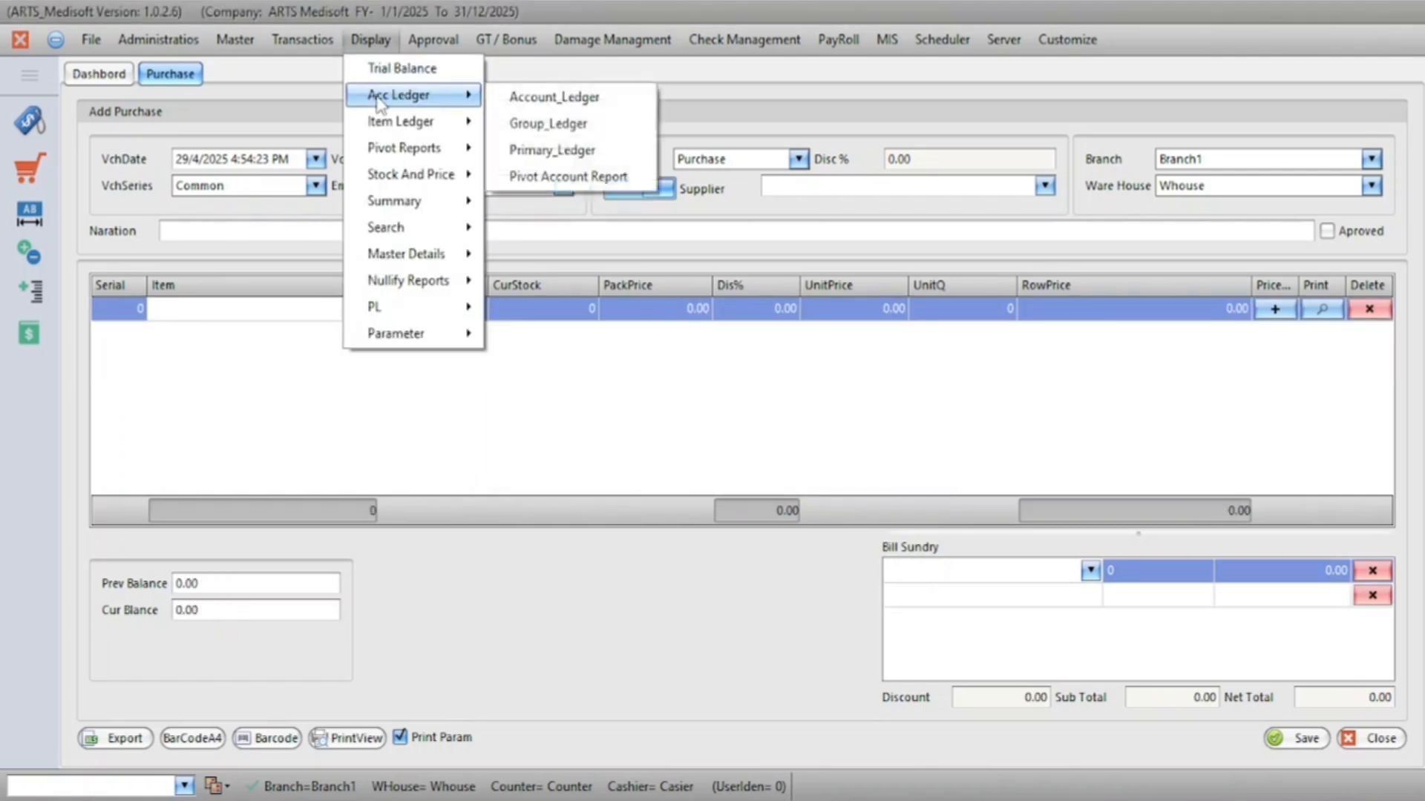
click(562, 98)
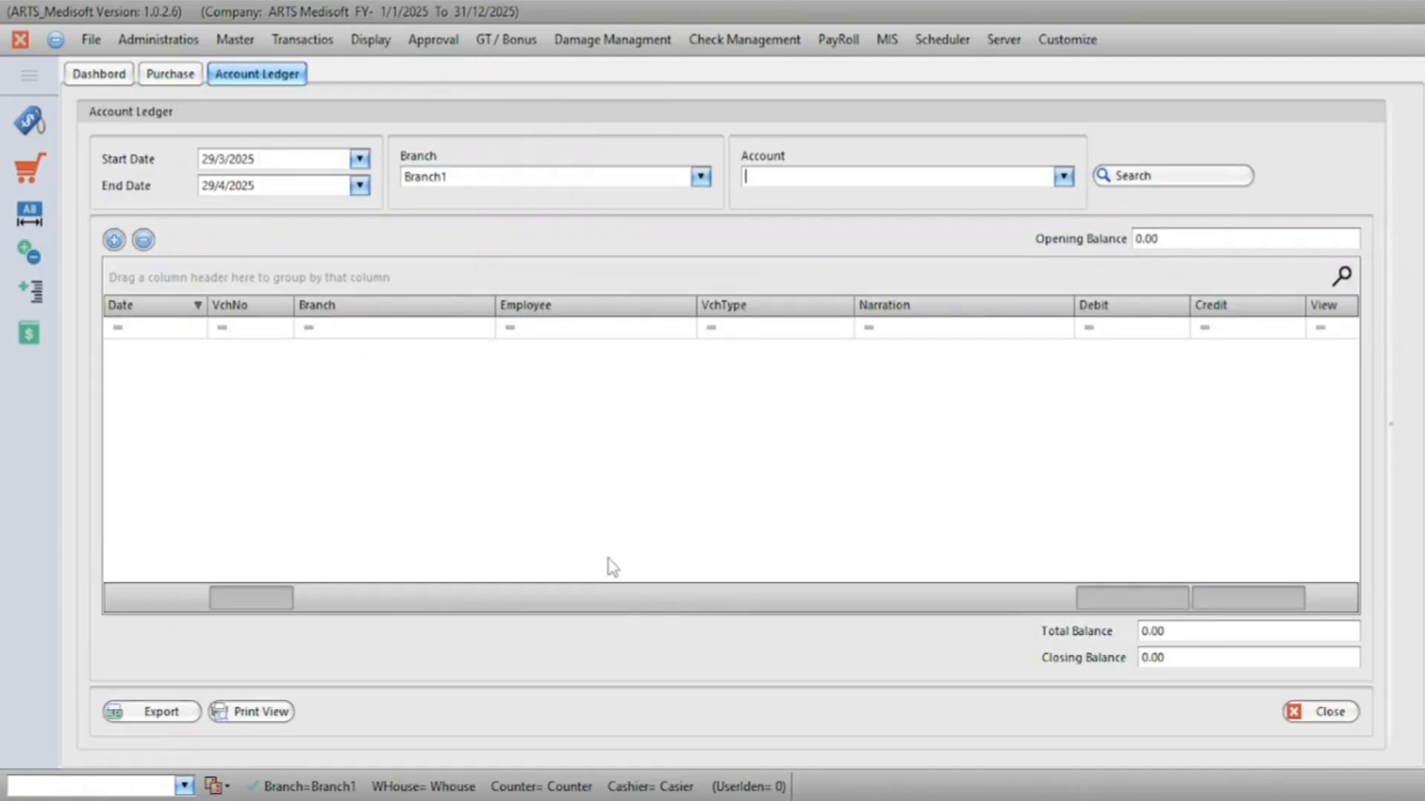
text(su)
key(Tab)
key(Return)
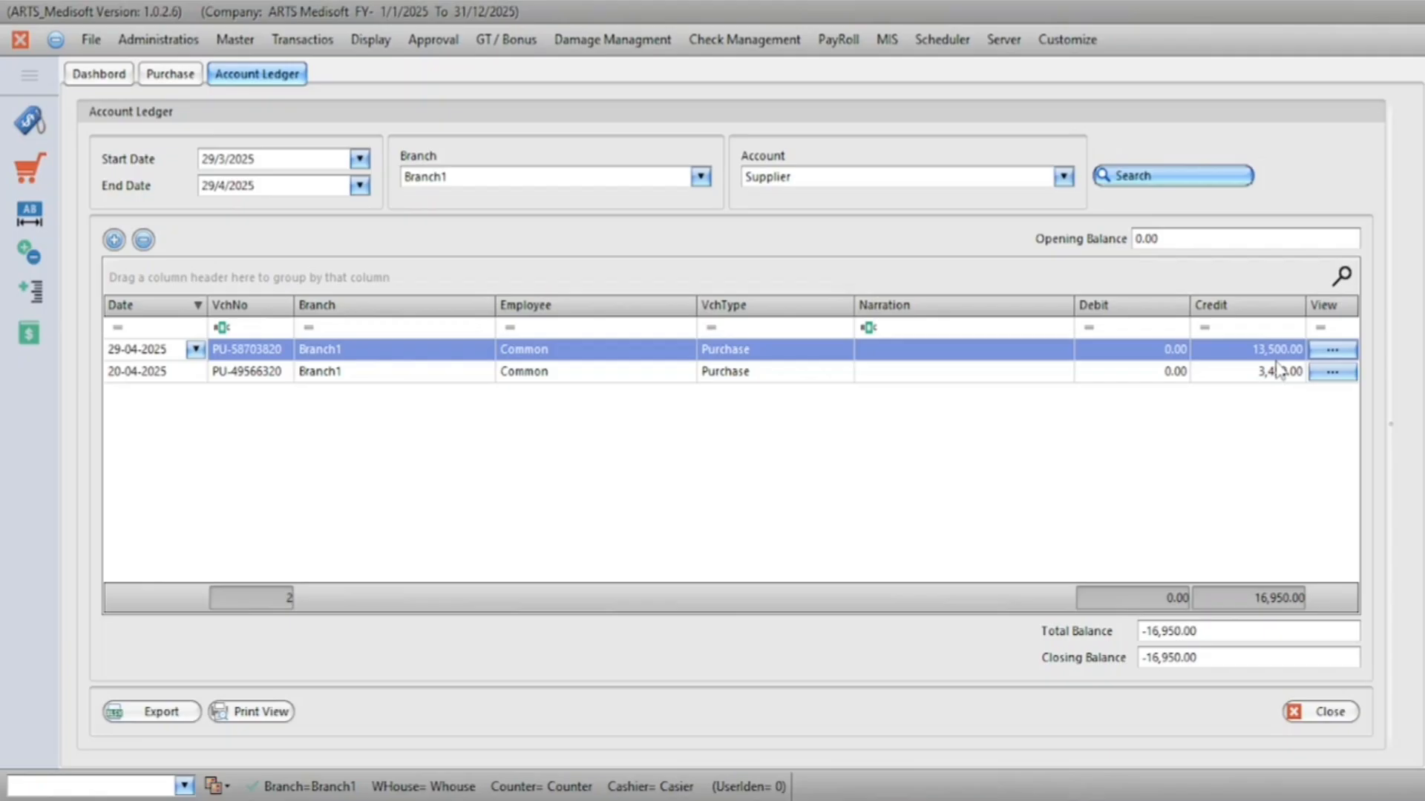
click(1318, 712)
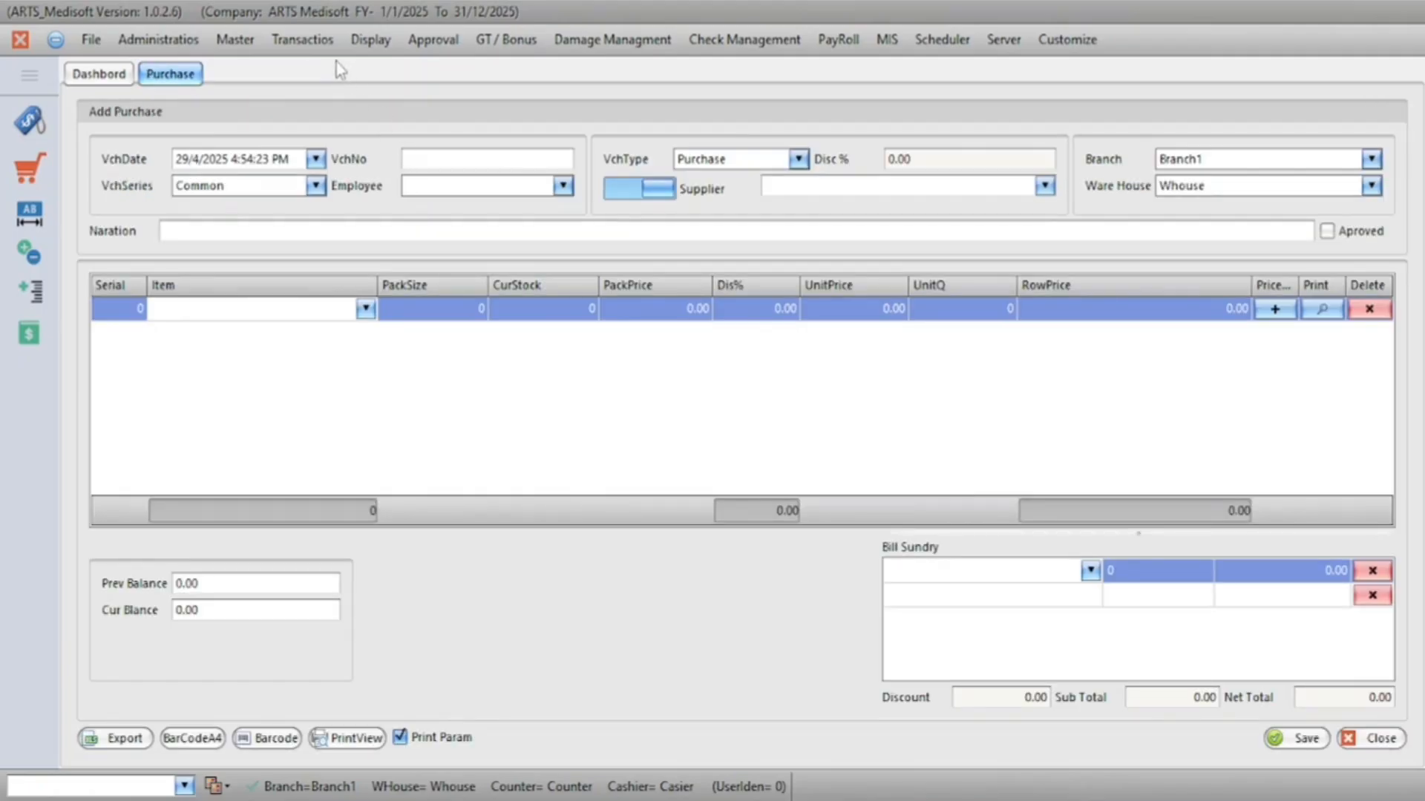
- Look up T Shirt in the parameter Item Ledger and examine its color and size entries and total units
click(368, 42)
mouse_move(445, 335)
click(528, 337)
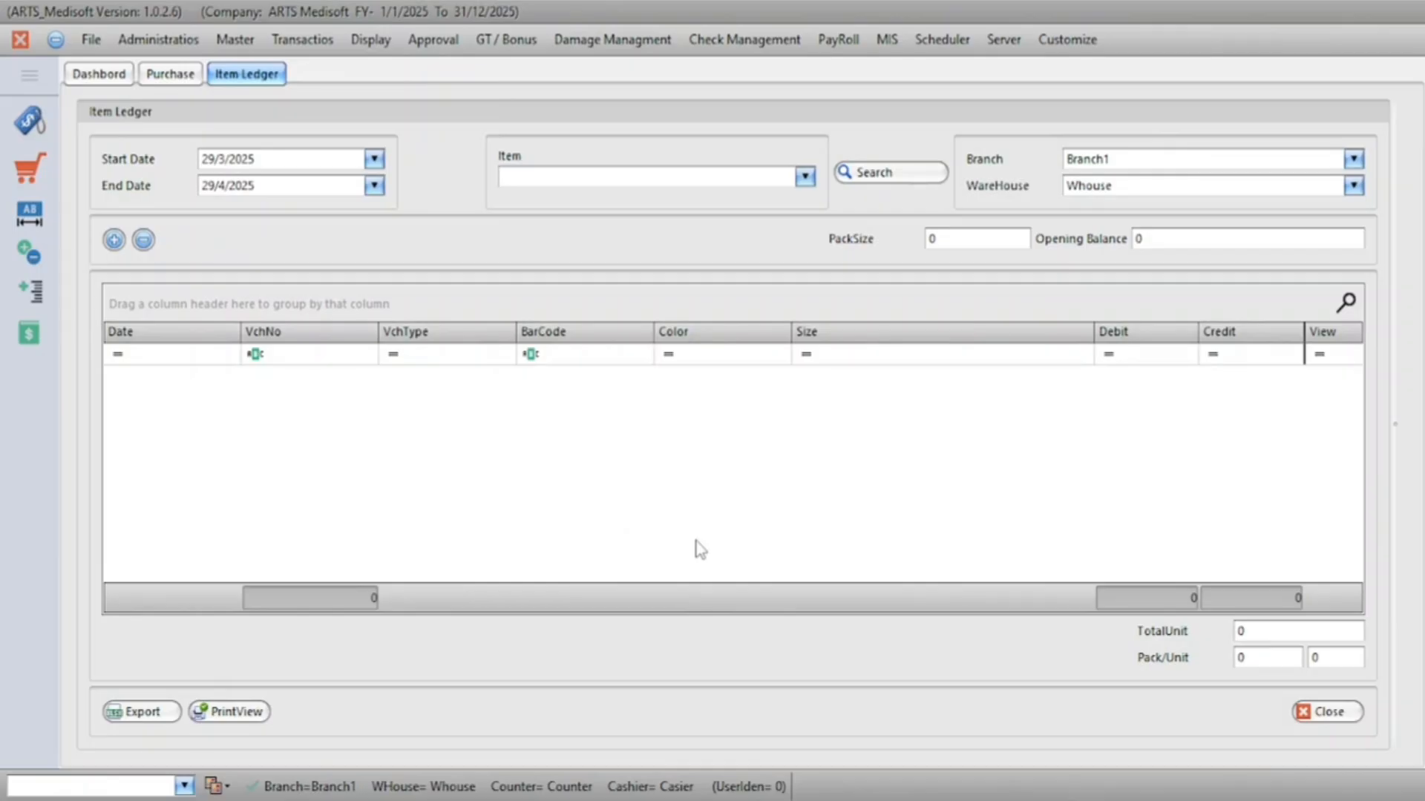
text(sh)
key(BackSpace)
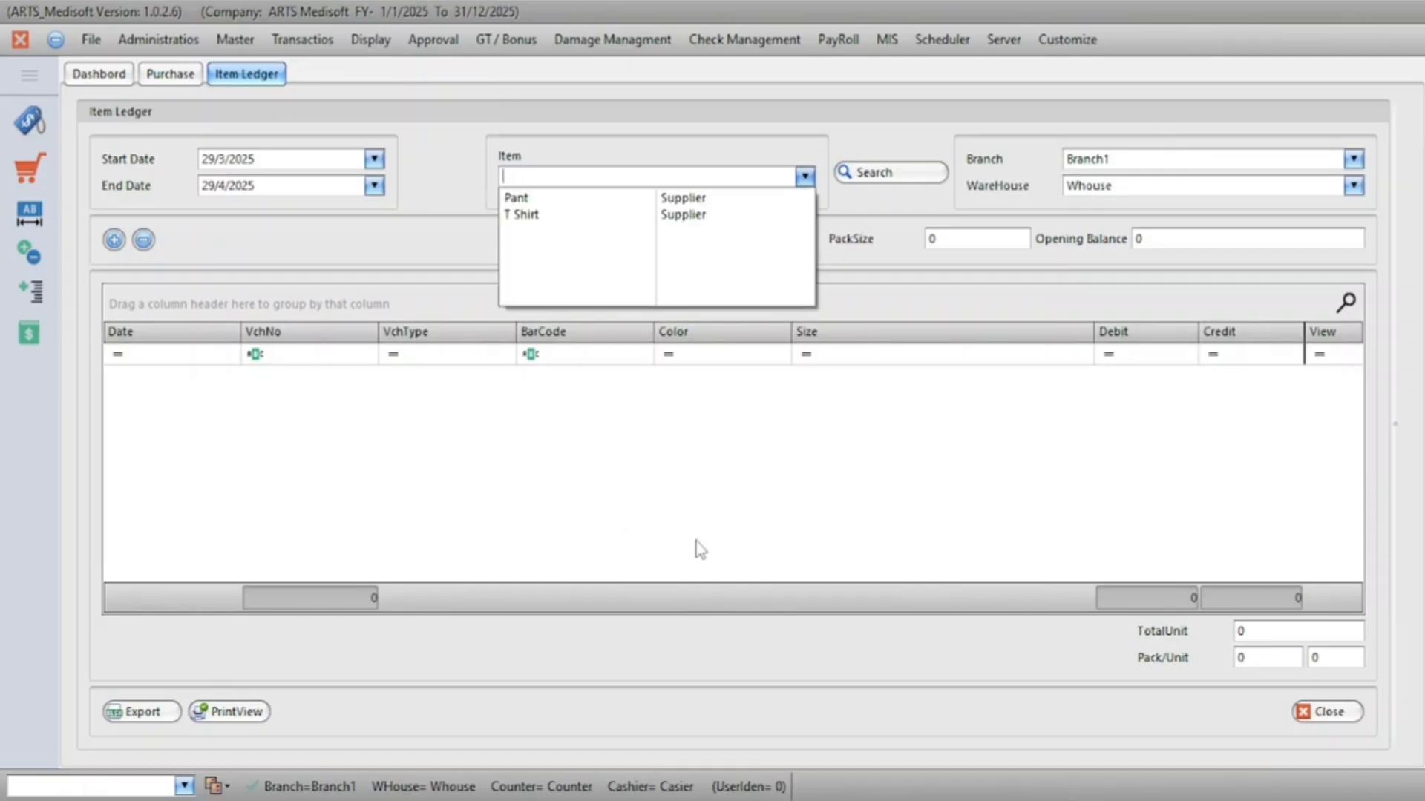
key(Down)
key(Down)
key(Return)
key(Return)
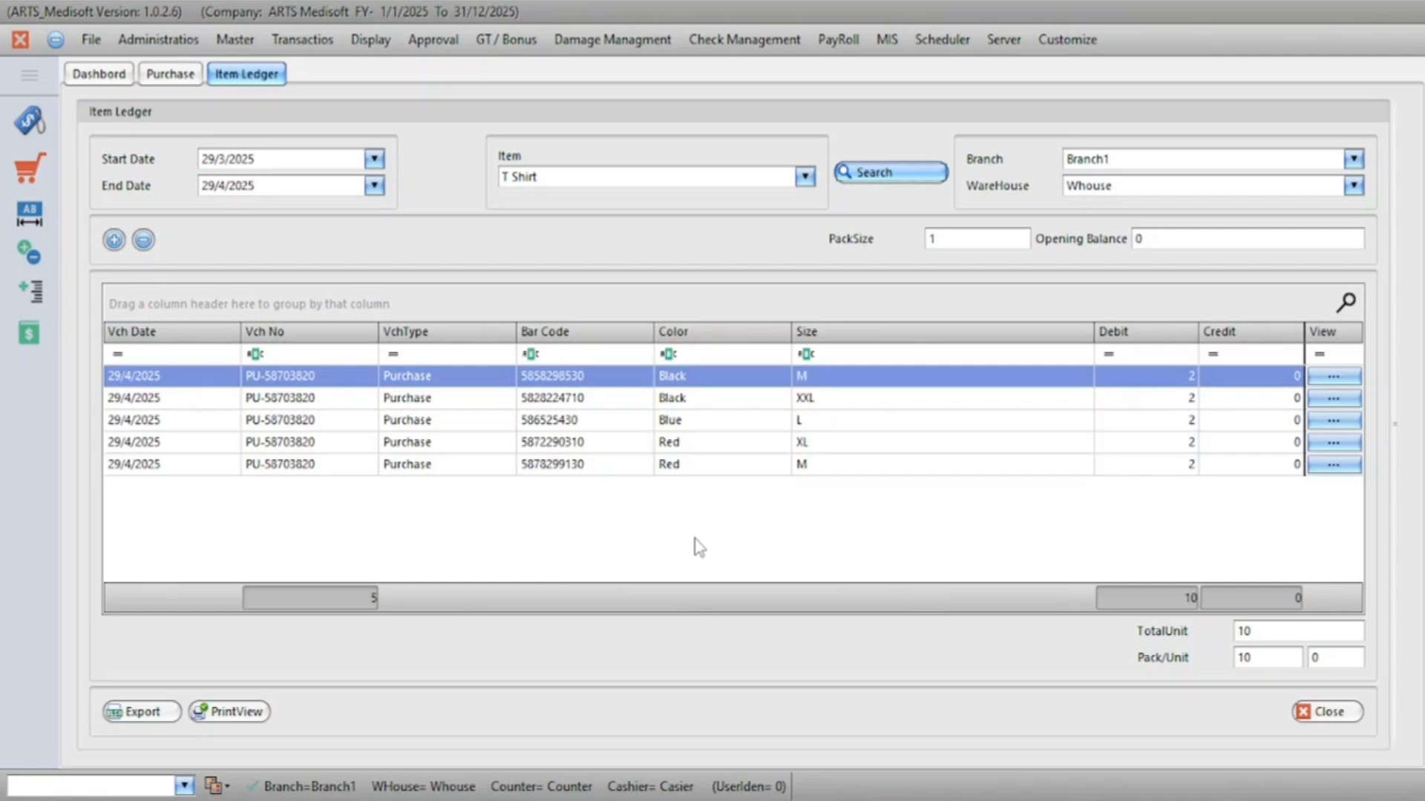
click(1261, 631)
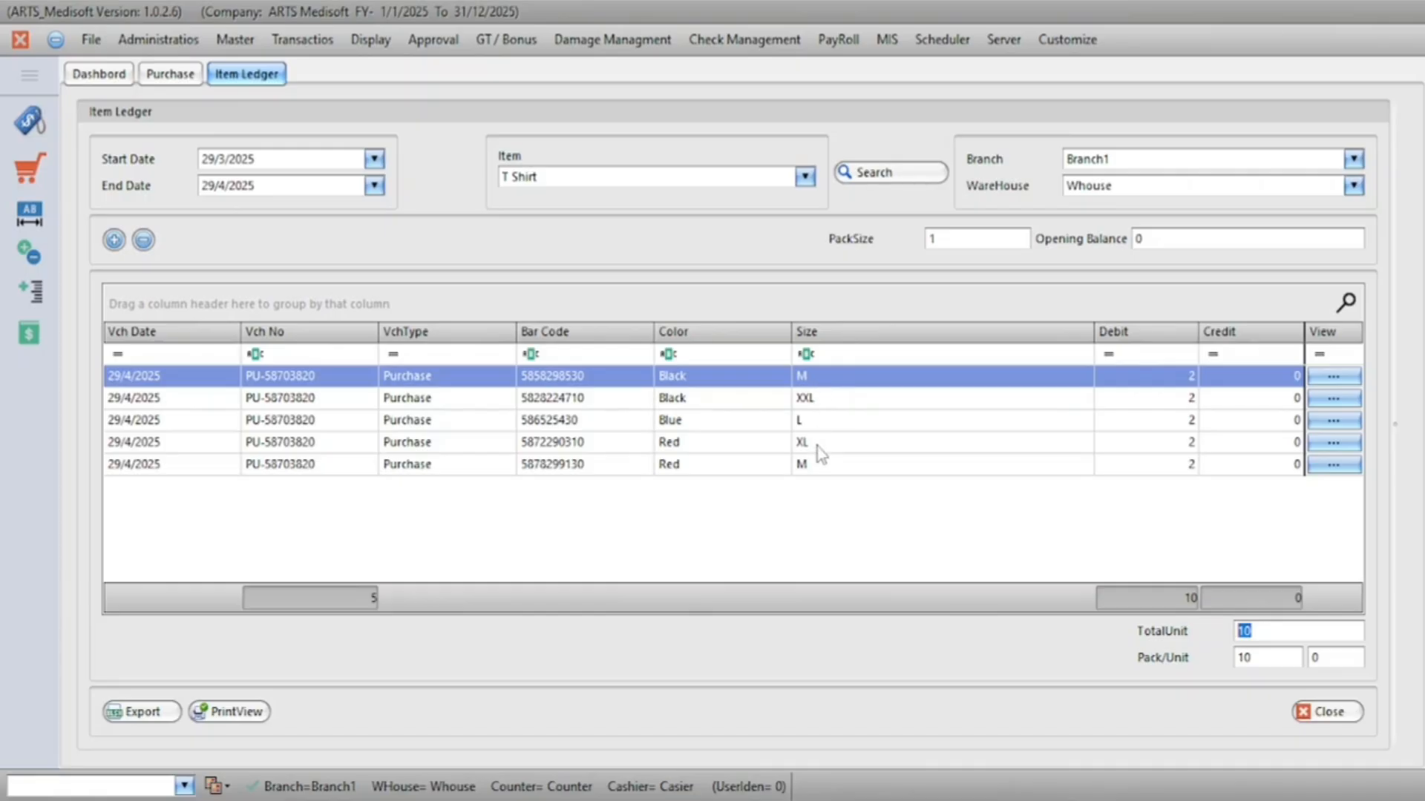
- Check the Red and Black rows of the T Shirt ledger, and look up T Shirt in the parameter Stock report
click(828, 467)
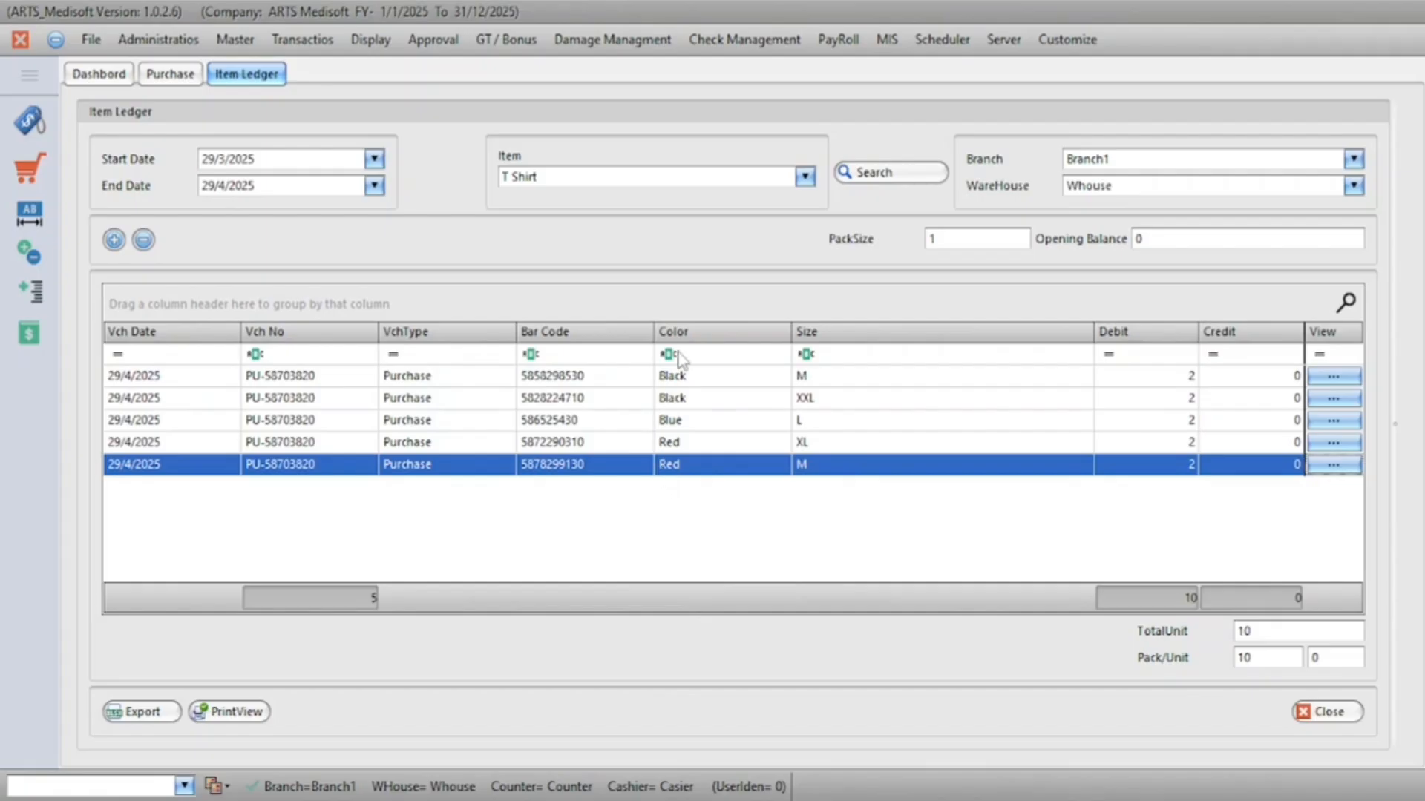
click(672, 380)
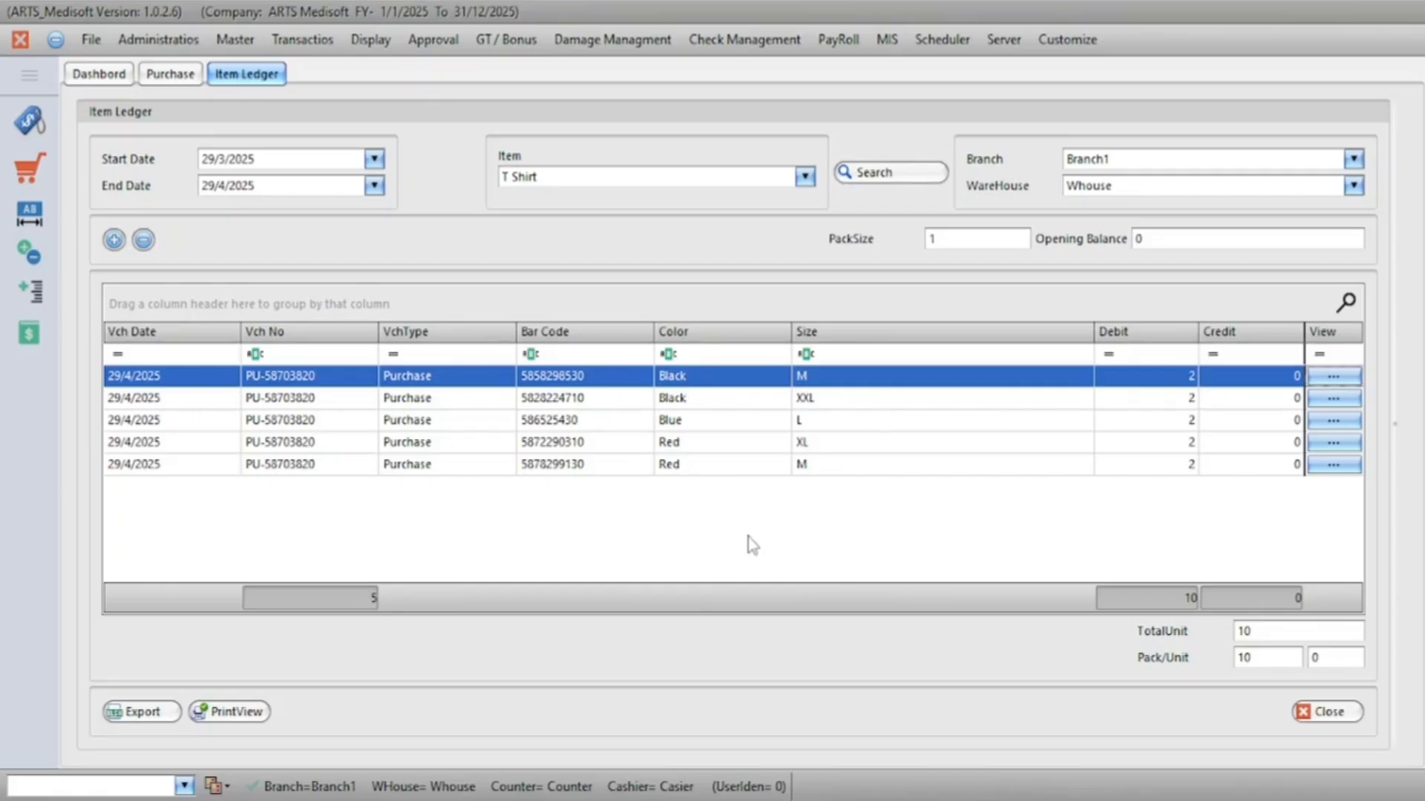
click(370, 39)
mouse_move(415, 334)
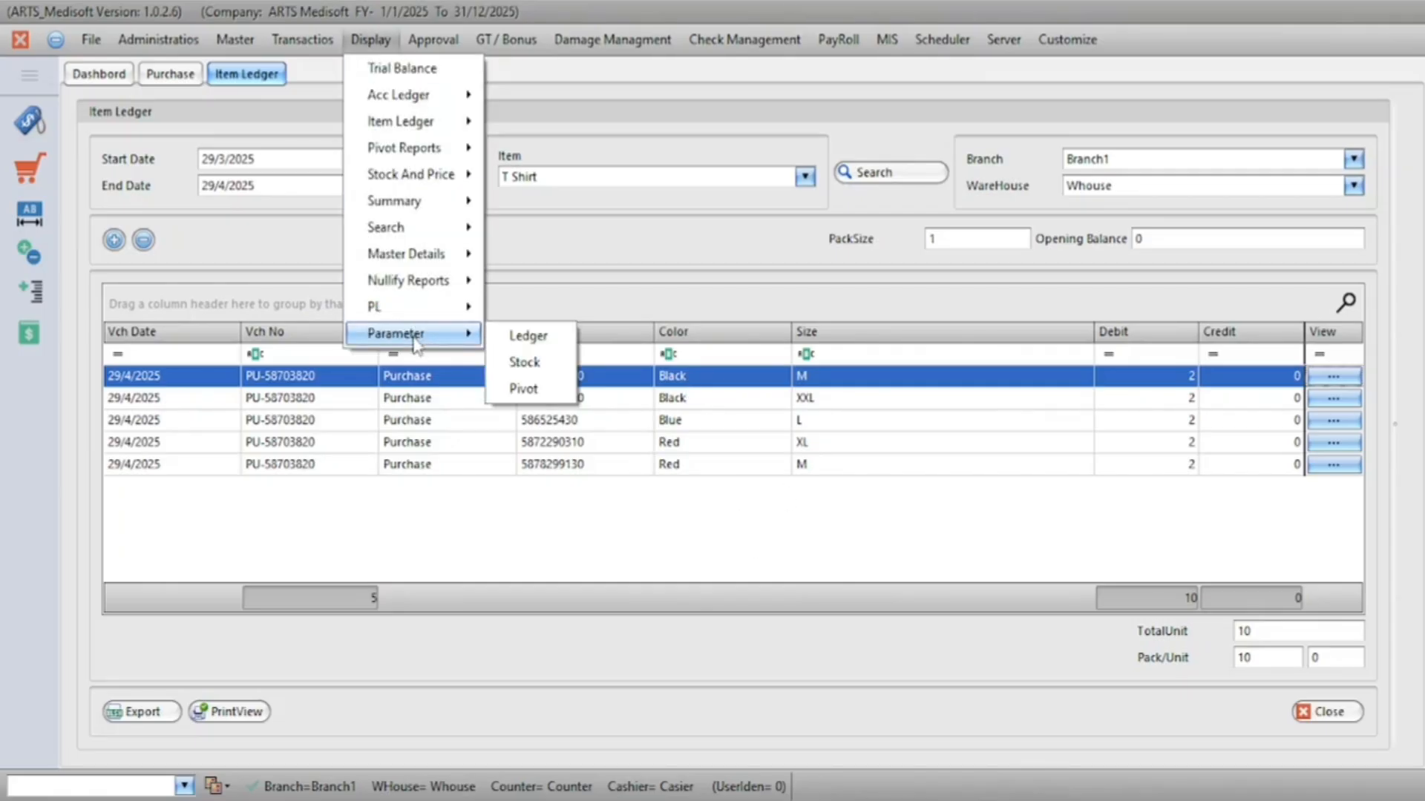
click(528, 371)
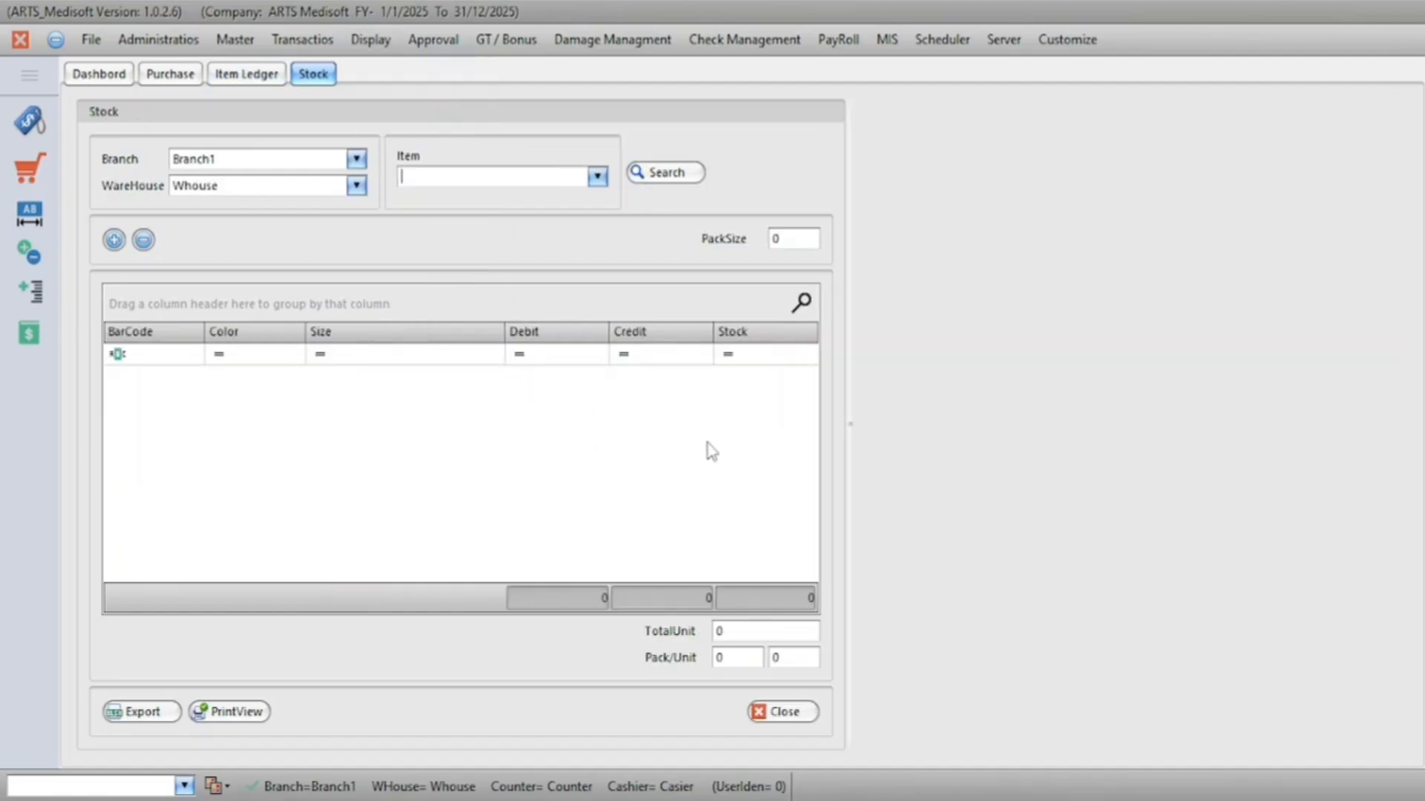
text(Th)
key(BackSpace)
key(Down)
key(Return)
key(Return)
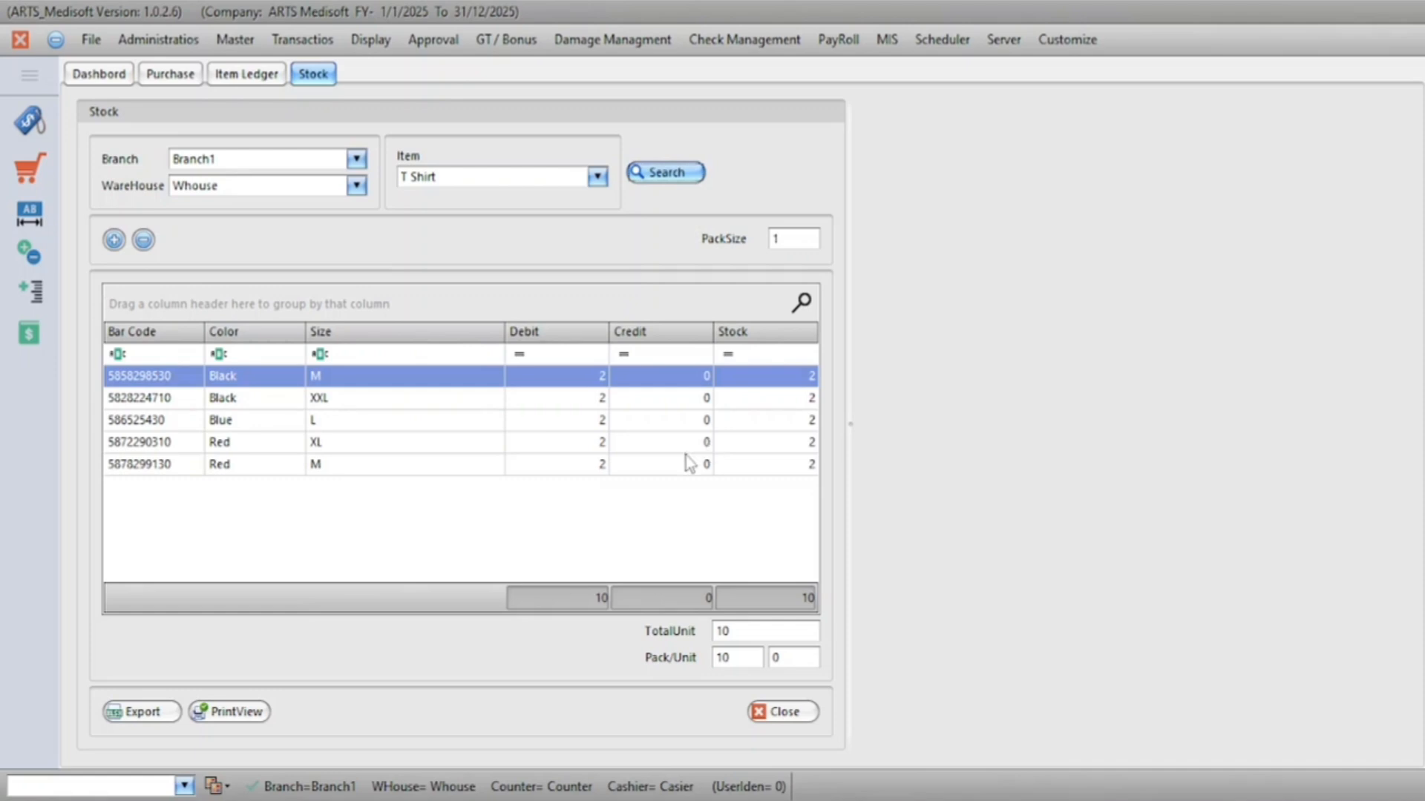
- Open the parameter Pivot report and examine the T Shirt stock for the Black, Blue and Red sizes
click(355, 46)
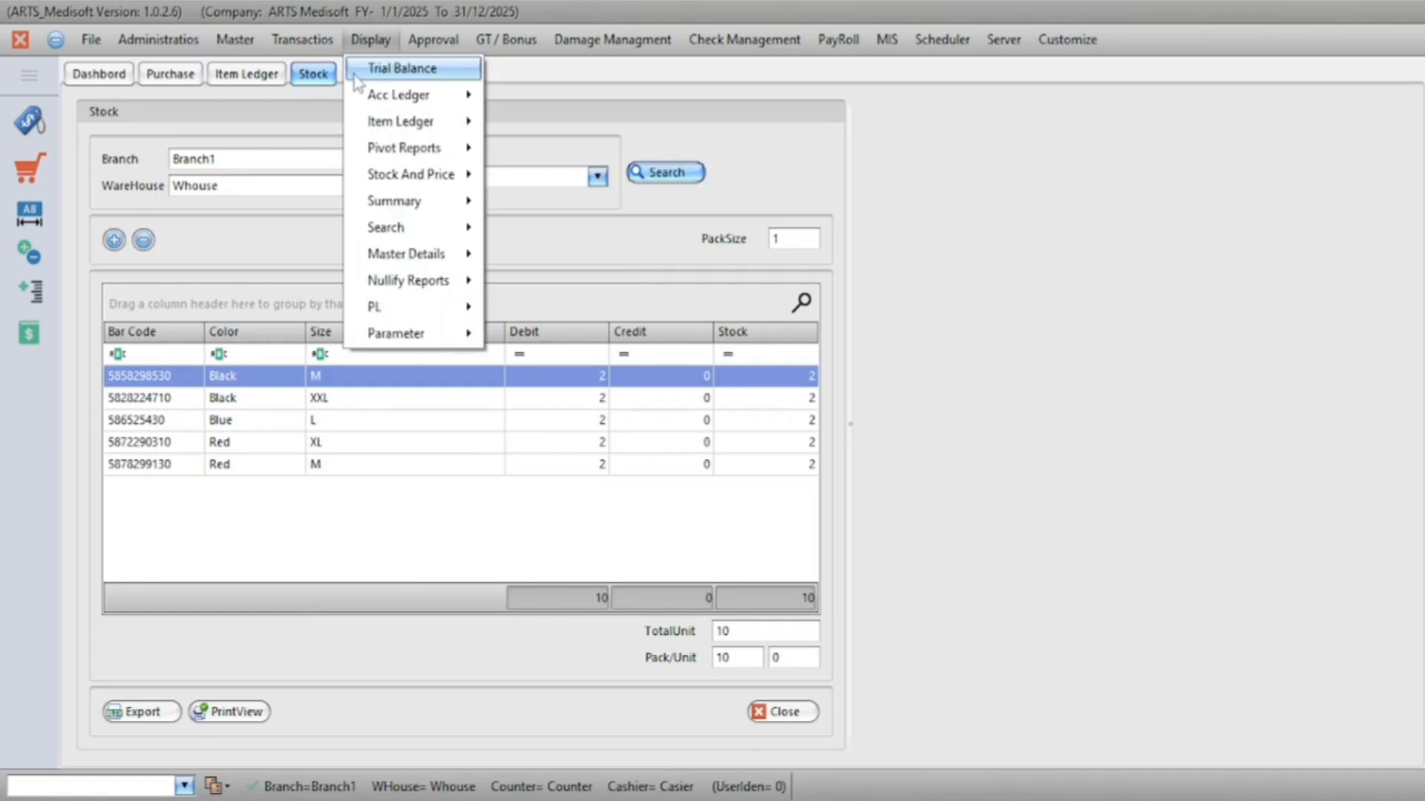
mouse_move(410, 338)
click(524, 389)
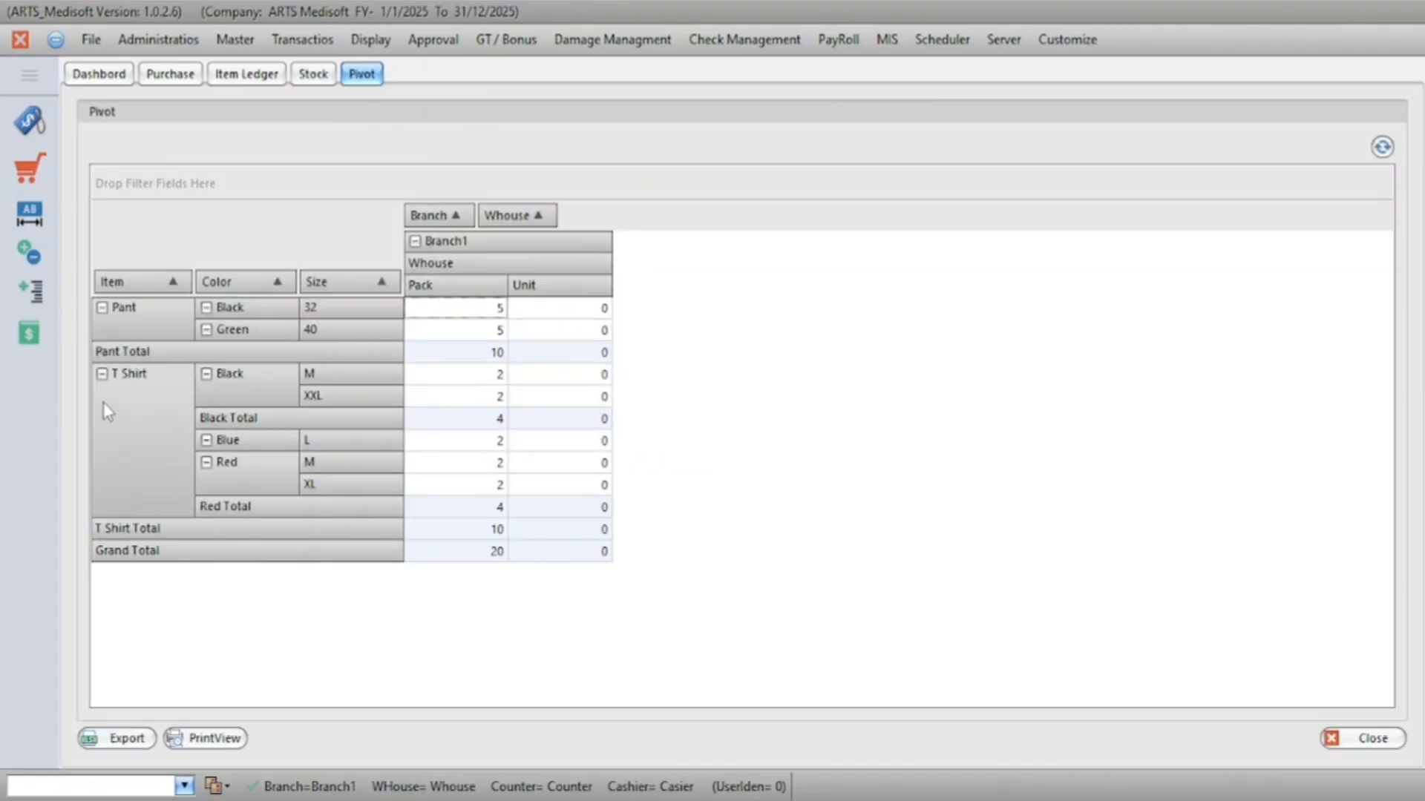
click(130, 408)
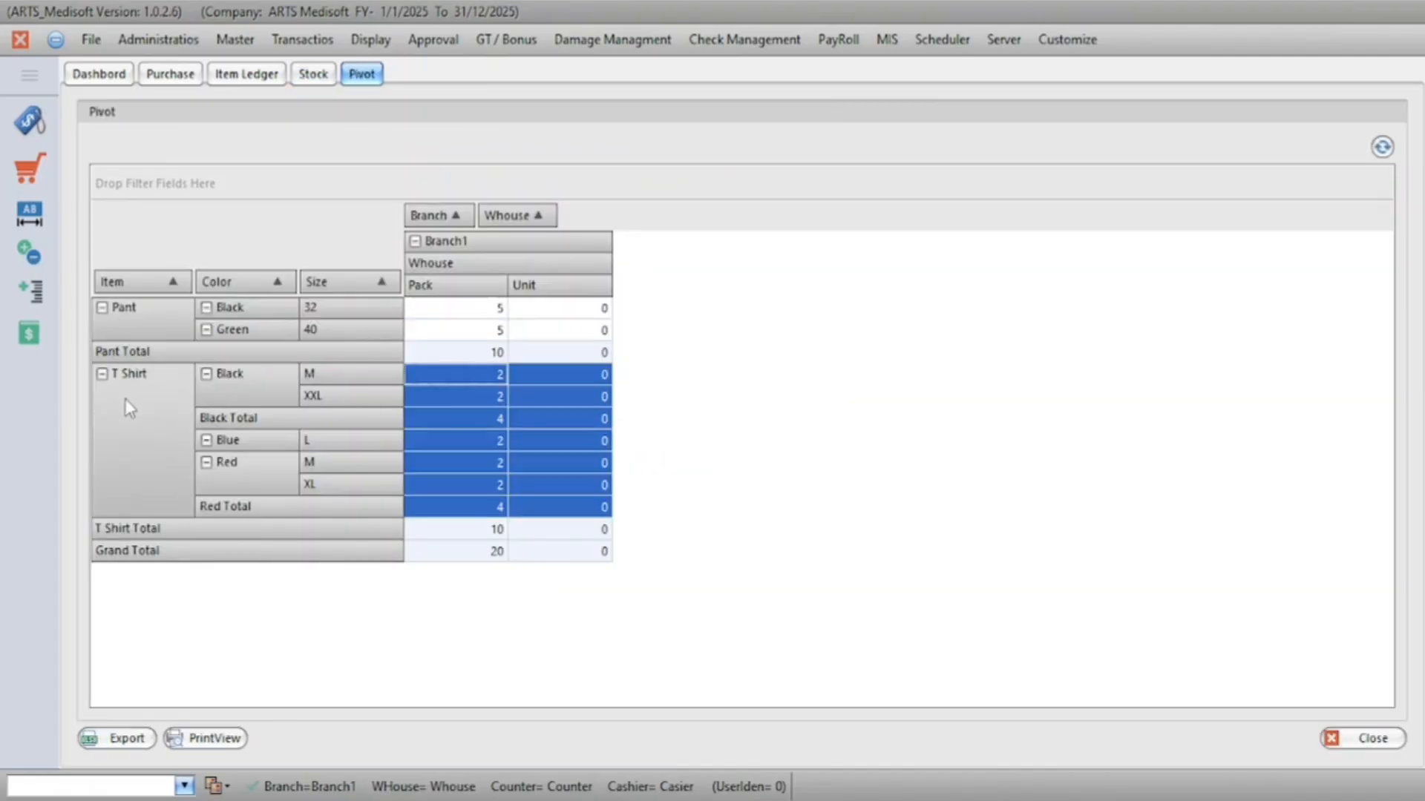
click(247, 375)
click(341, 376)
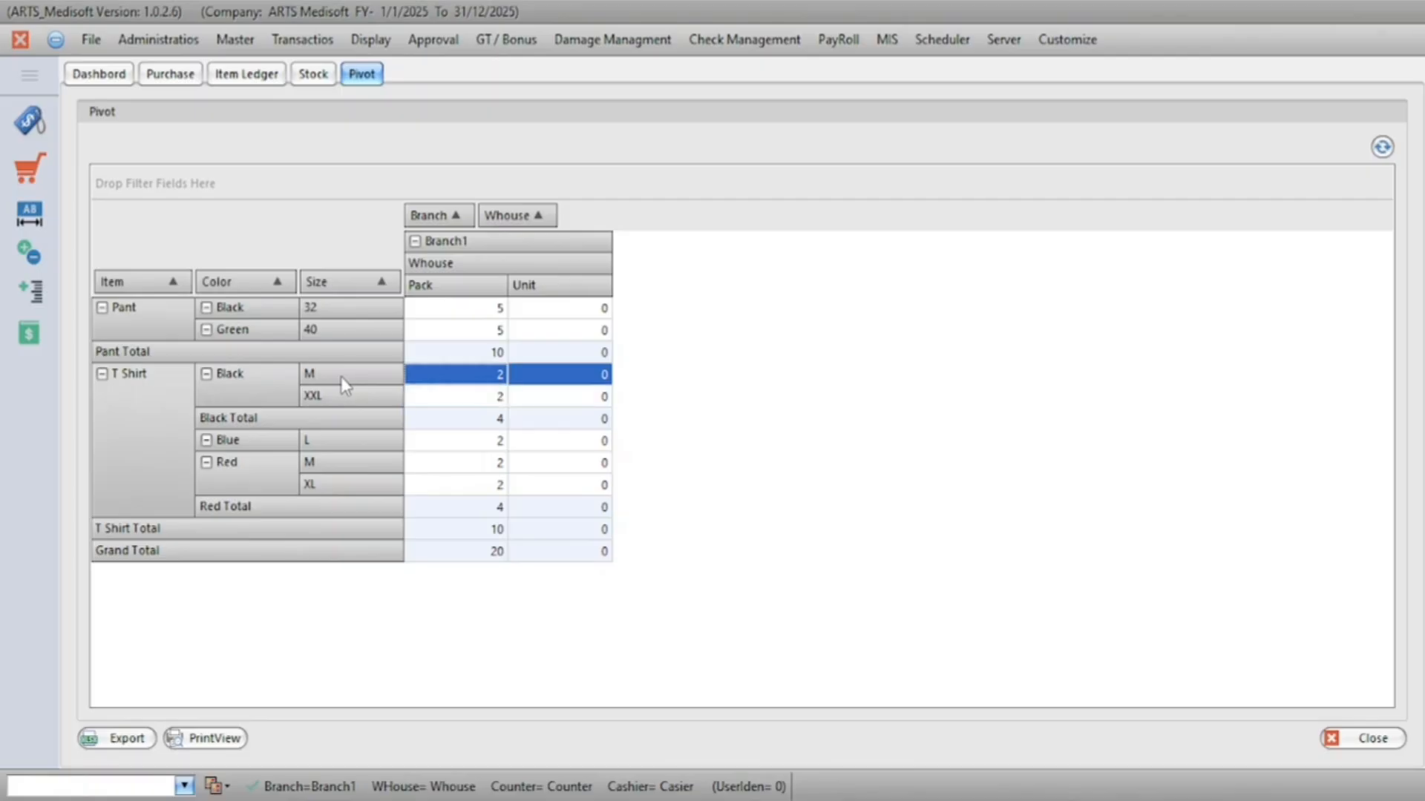
click(316, 401)
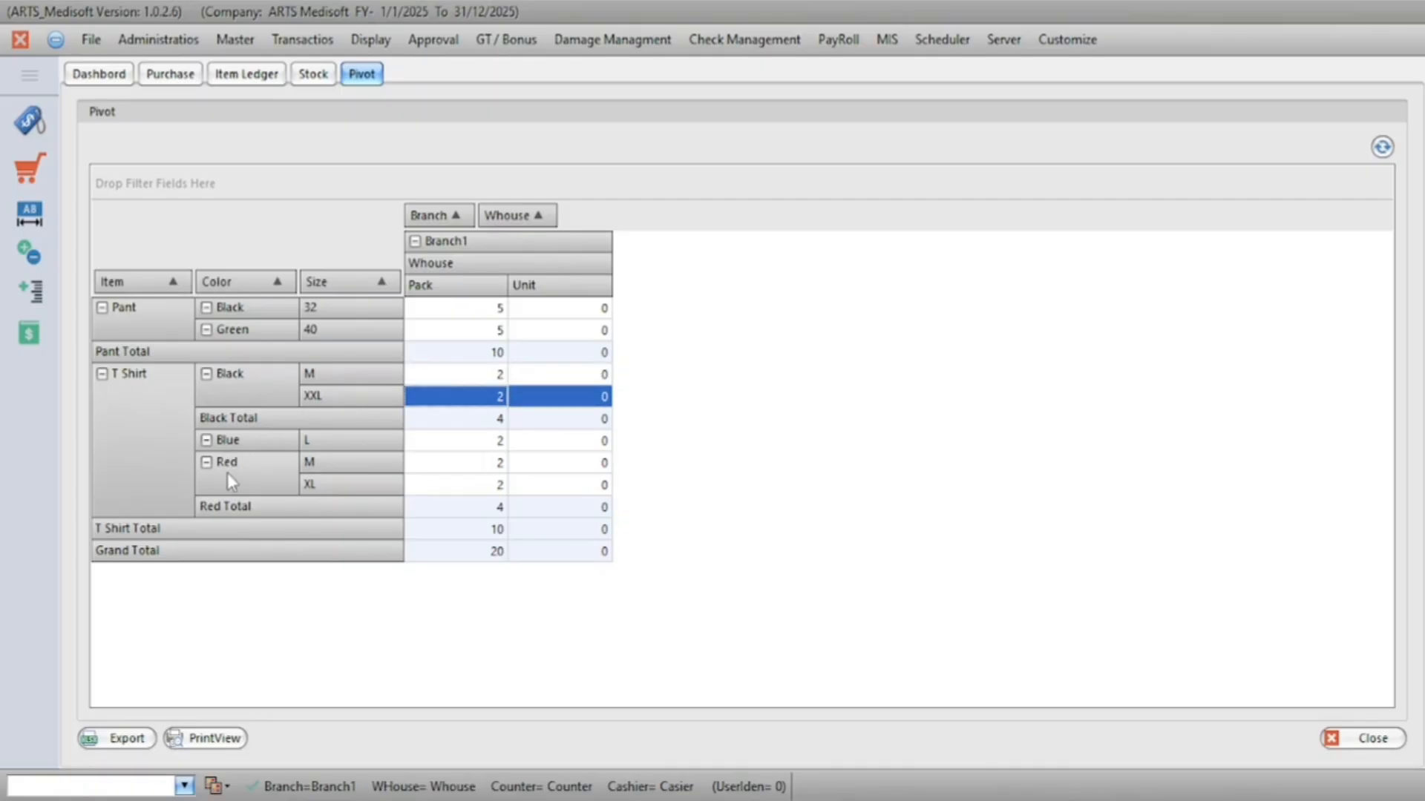
click(236, 443)
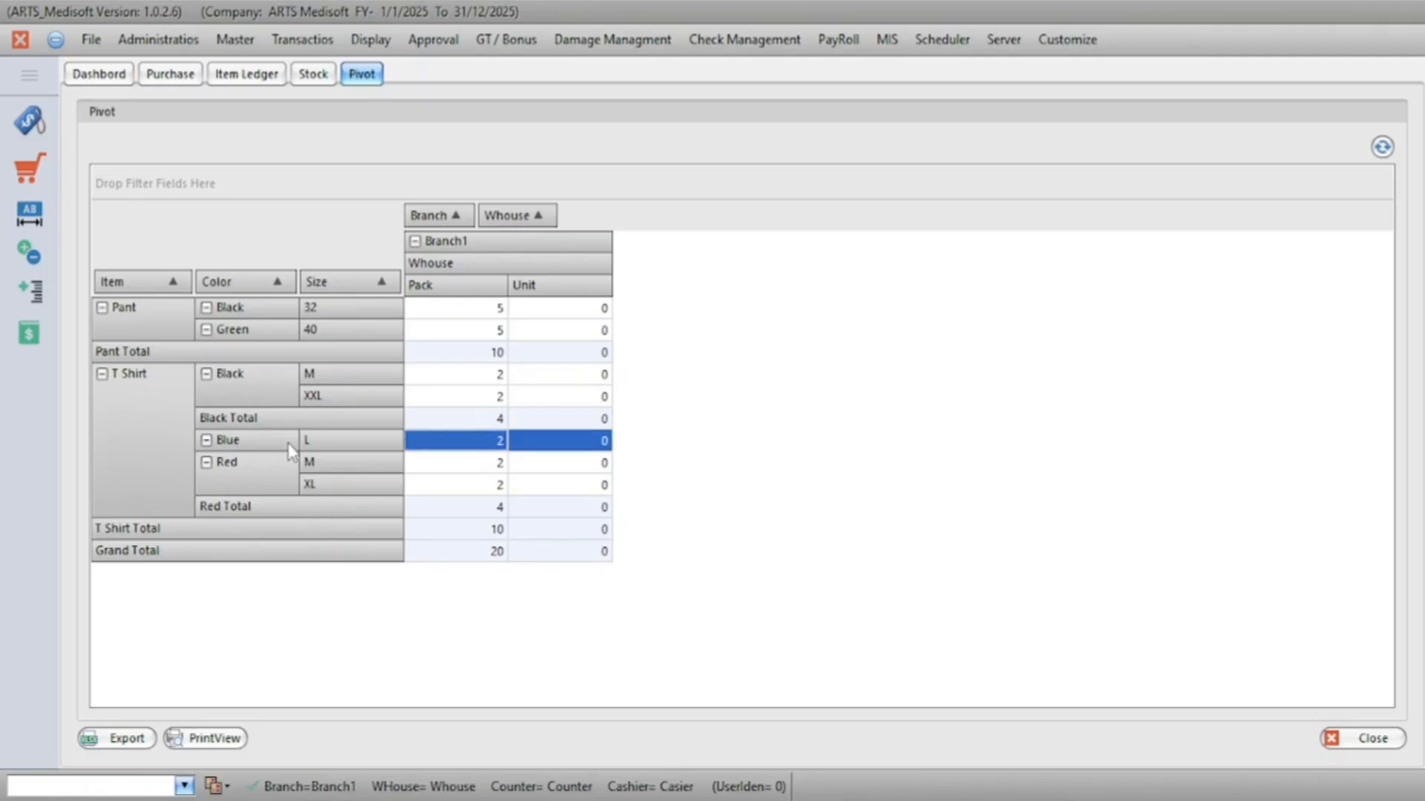
click(239, 486)
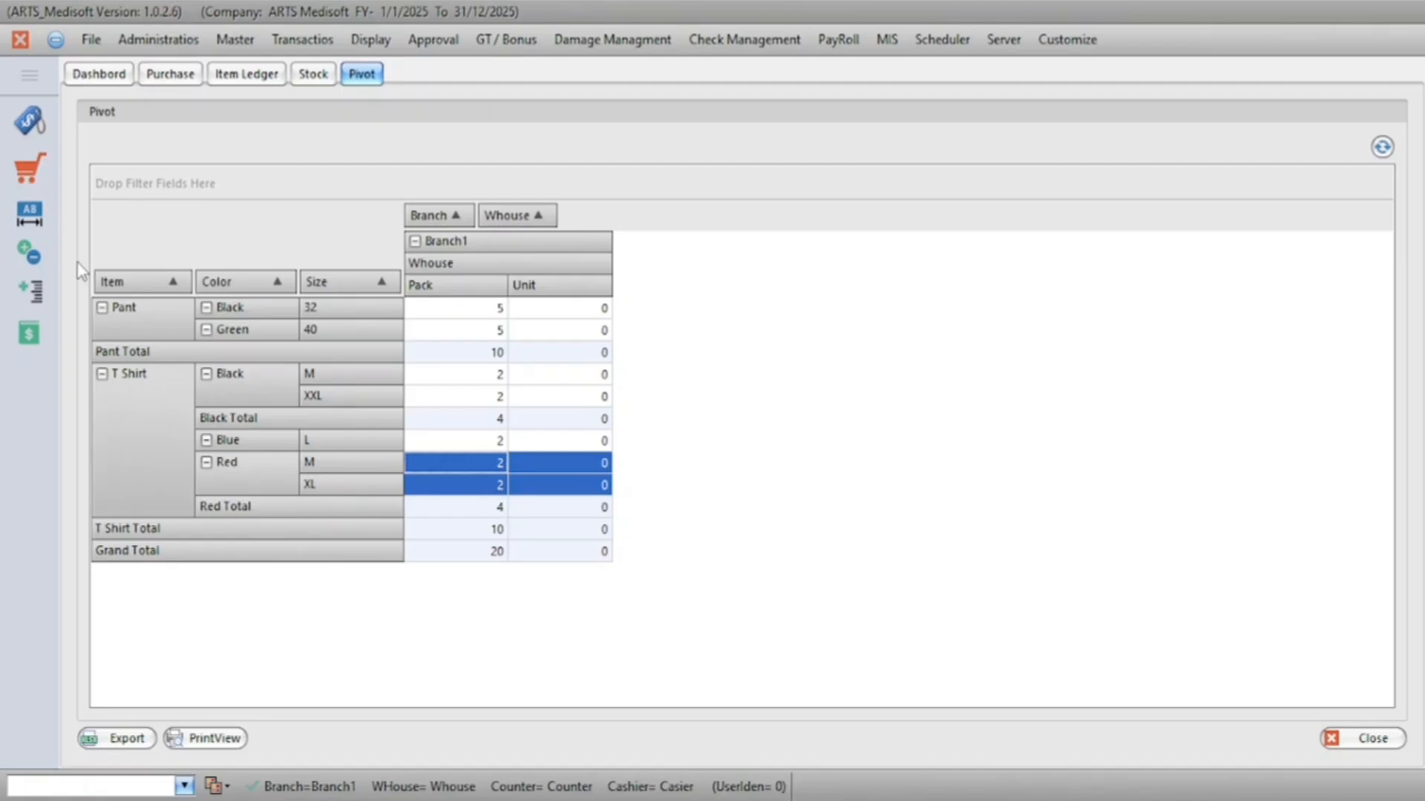
- Examine the Pant stock in the Pivot report for Black size 32 and Green size 40
click(162, 329)
click(241, 312)
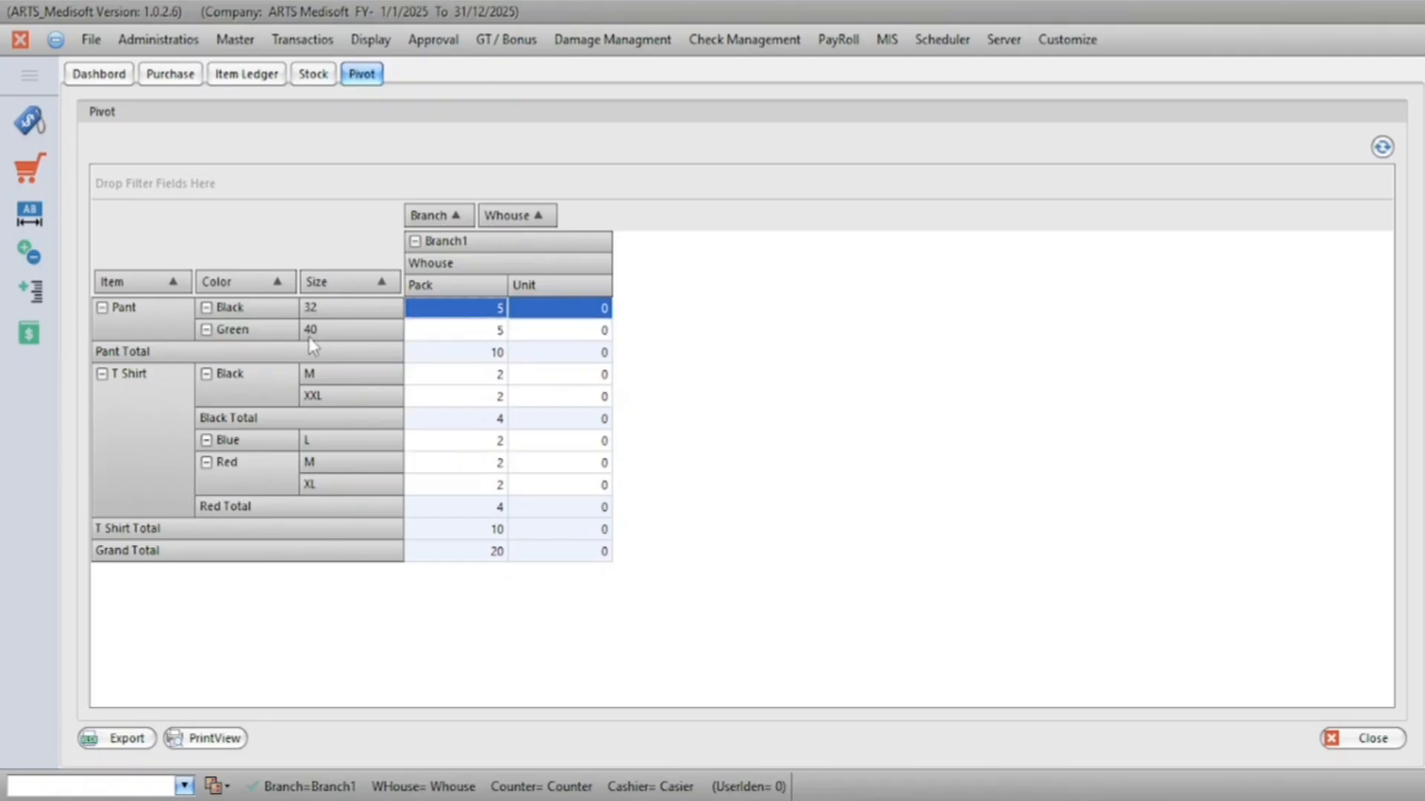
click(238, 336)
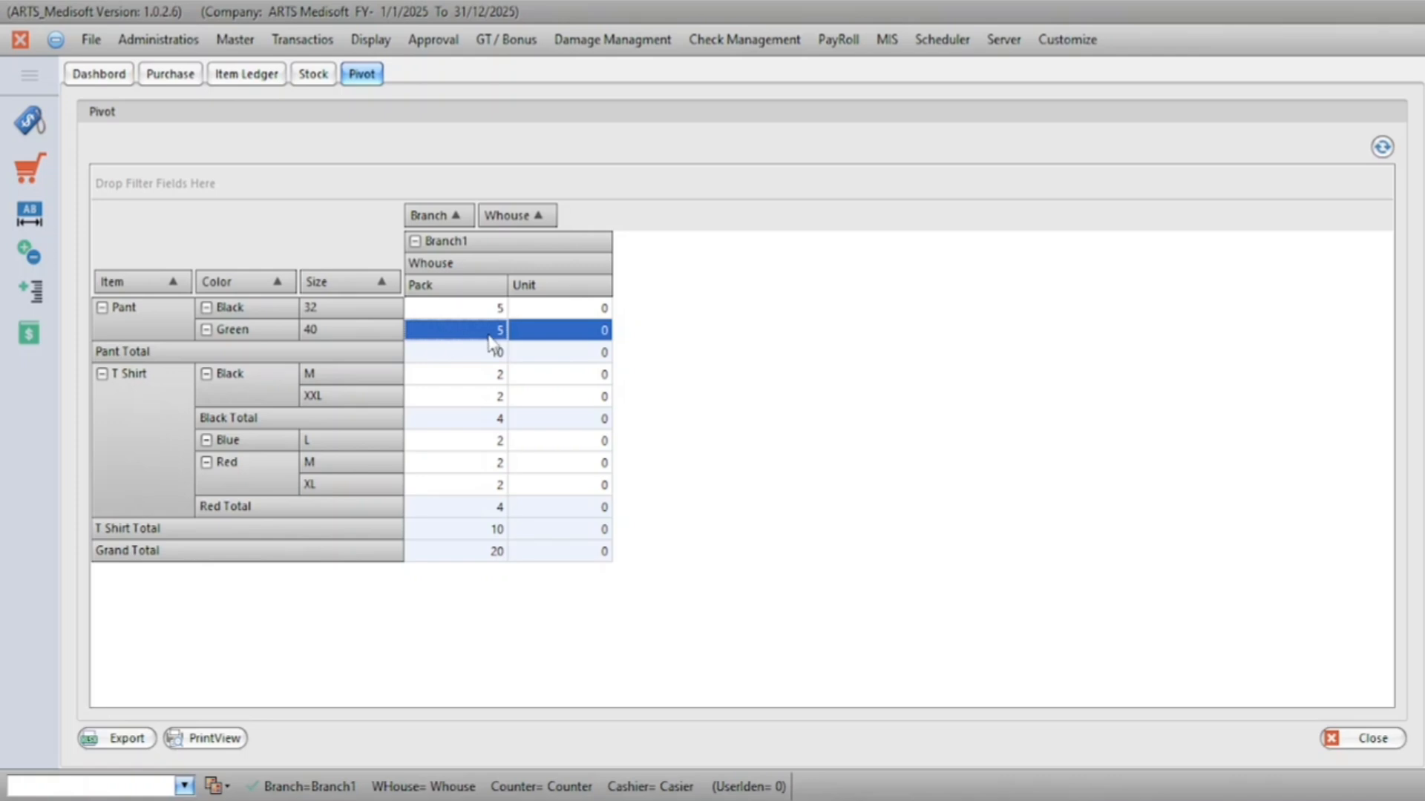
- Close the Pivot, Stock, Item Ledger and Purchase windows to return to the dashboard
click(1381, 740)
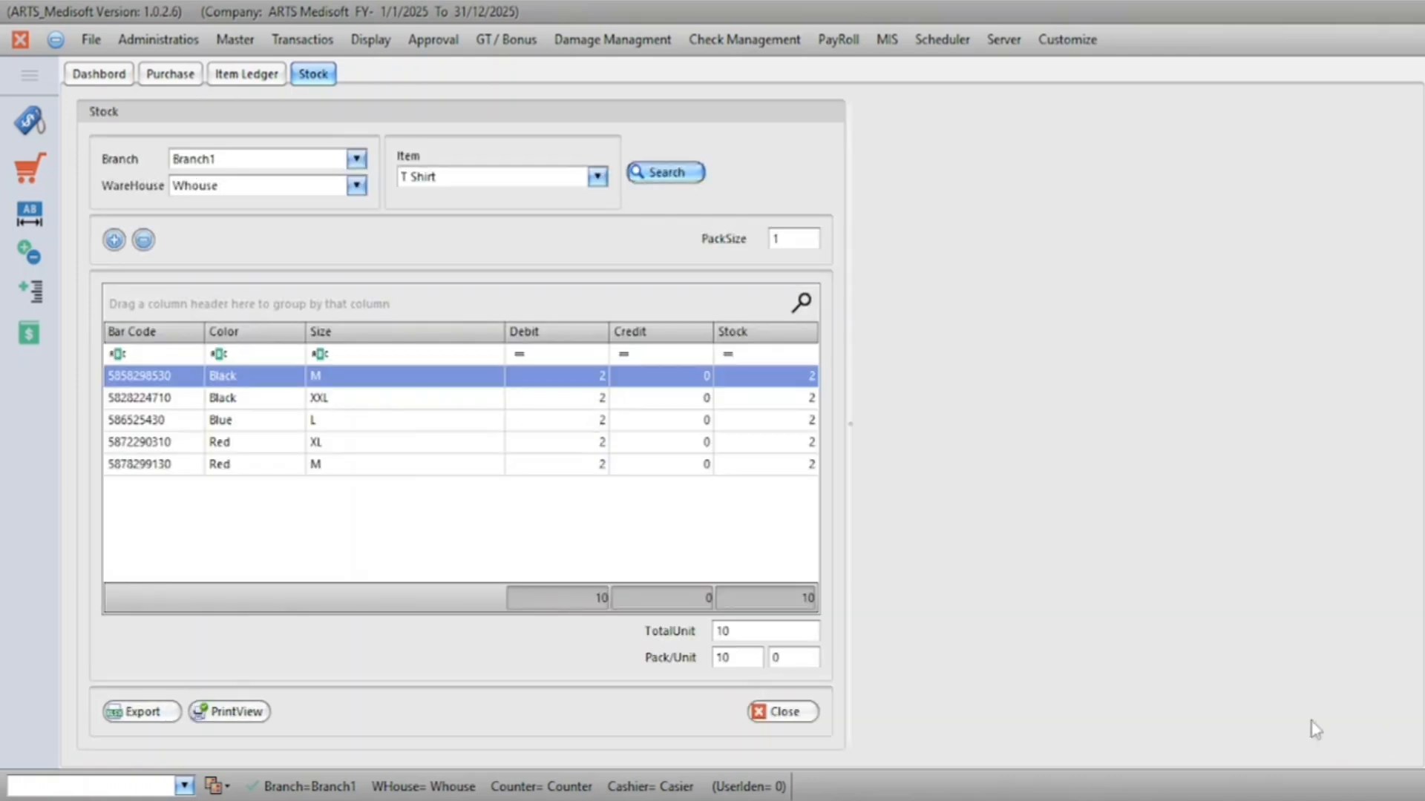
click(782, 721)
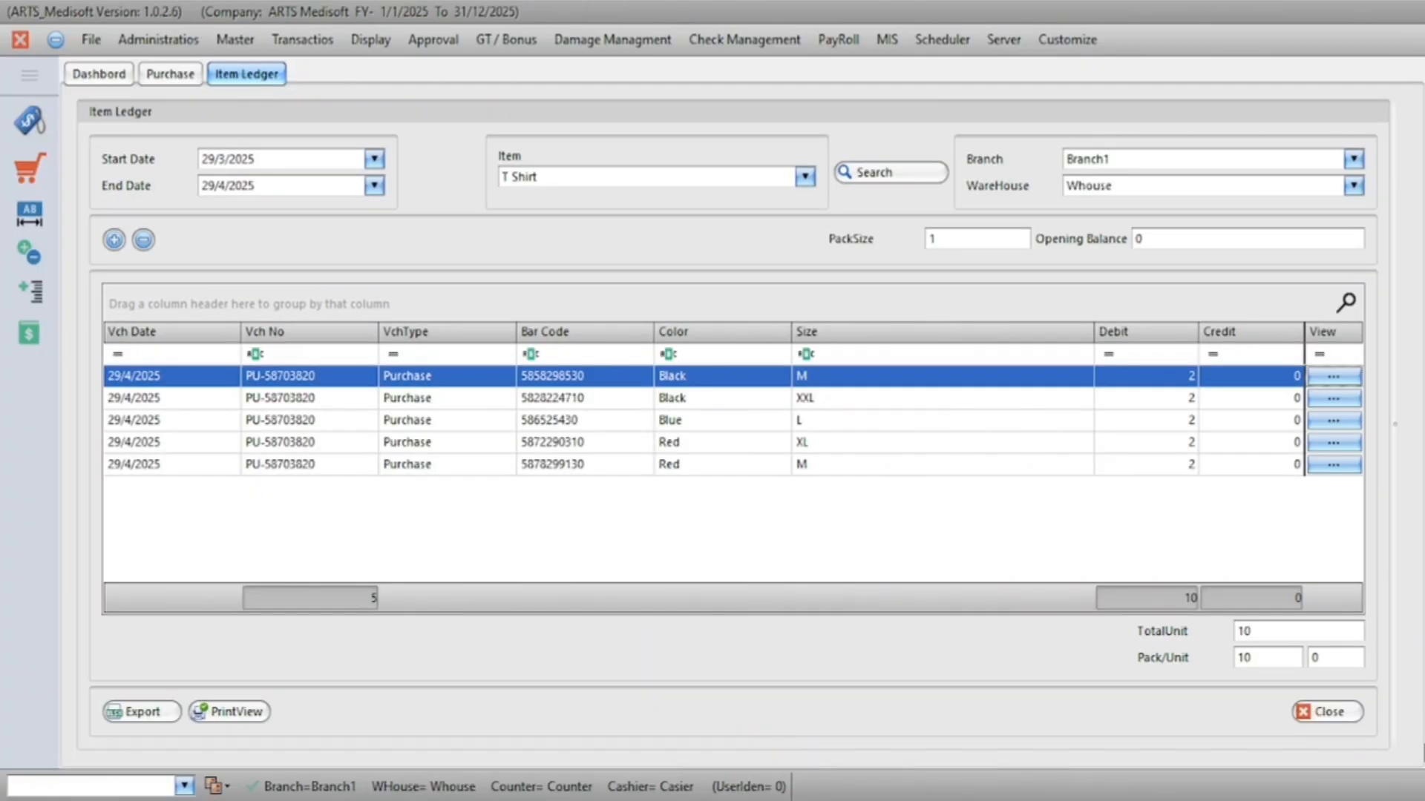
click(1328, 714)
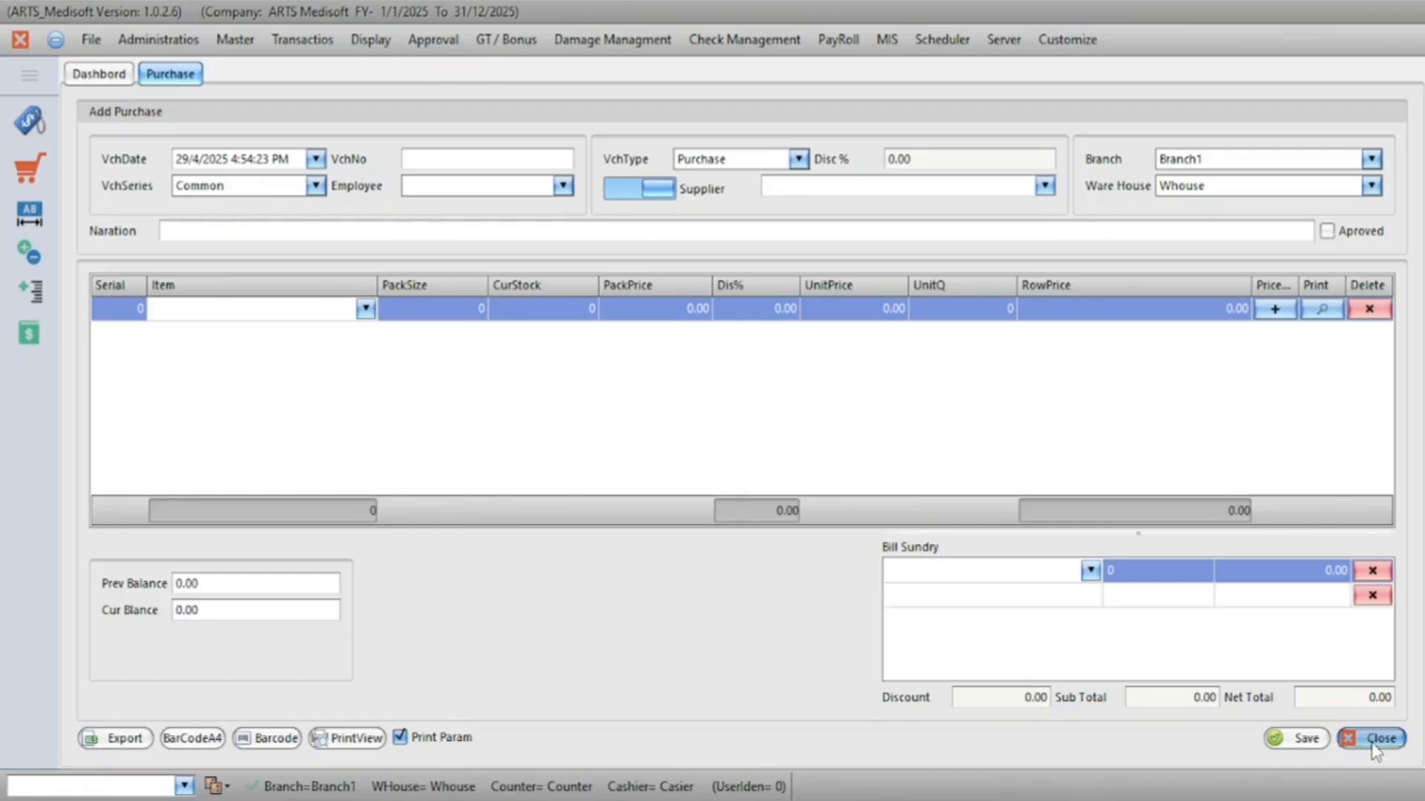
click(1375, 739)
click(823, 446)
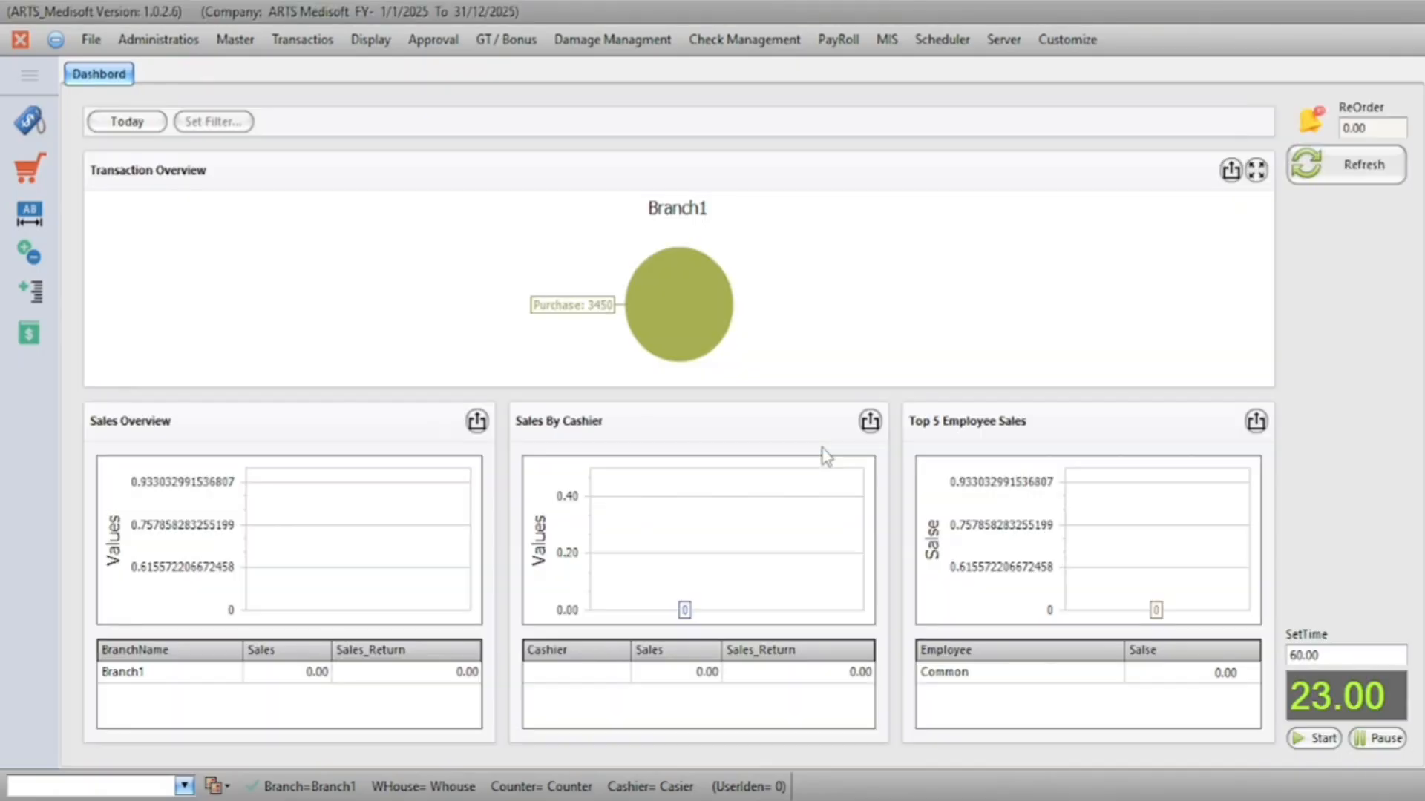